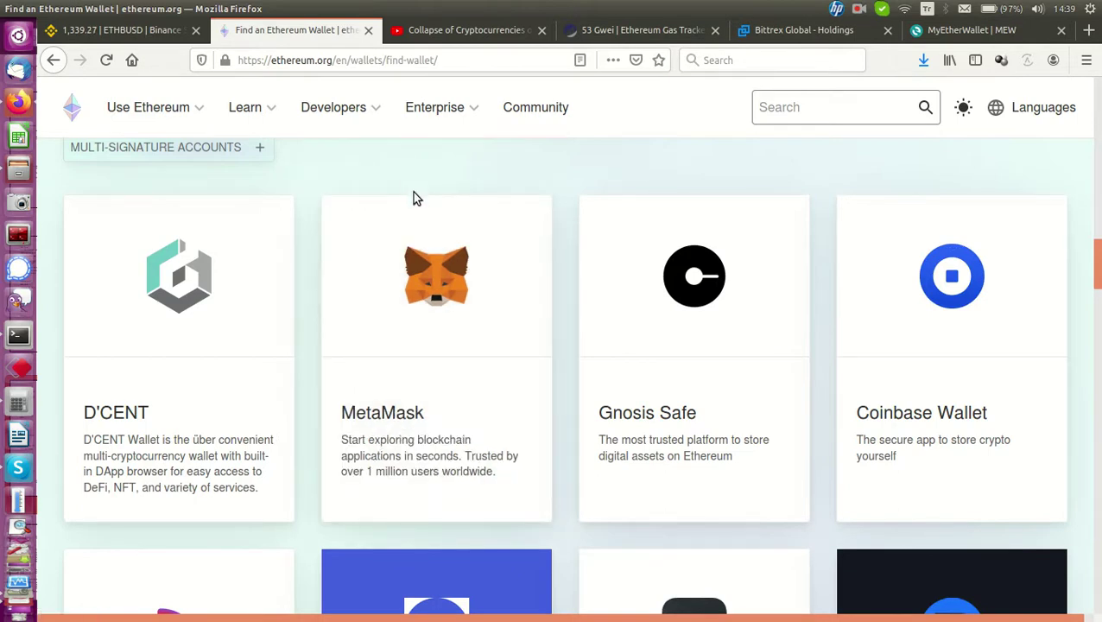
Switch to the YouTube 'Collapse of Cryptocurrencies or something else?' video tab
left_click(457, 34)
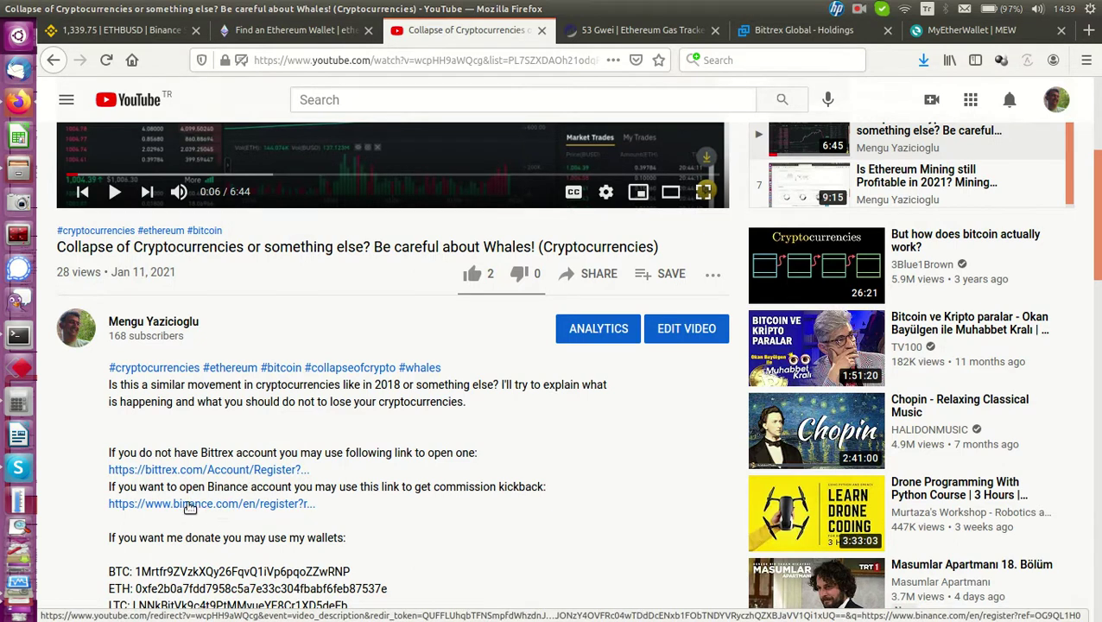
Follow the binance.com/en/register referral link from the video description
left_click(212, 507)
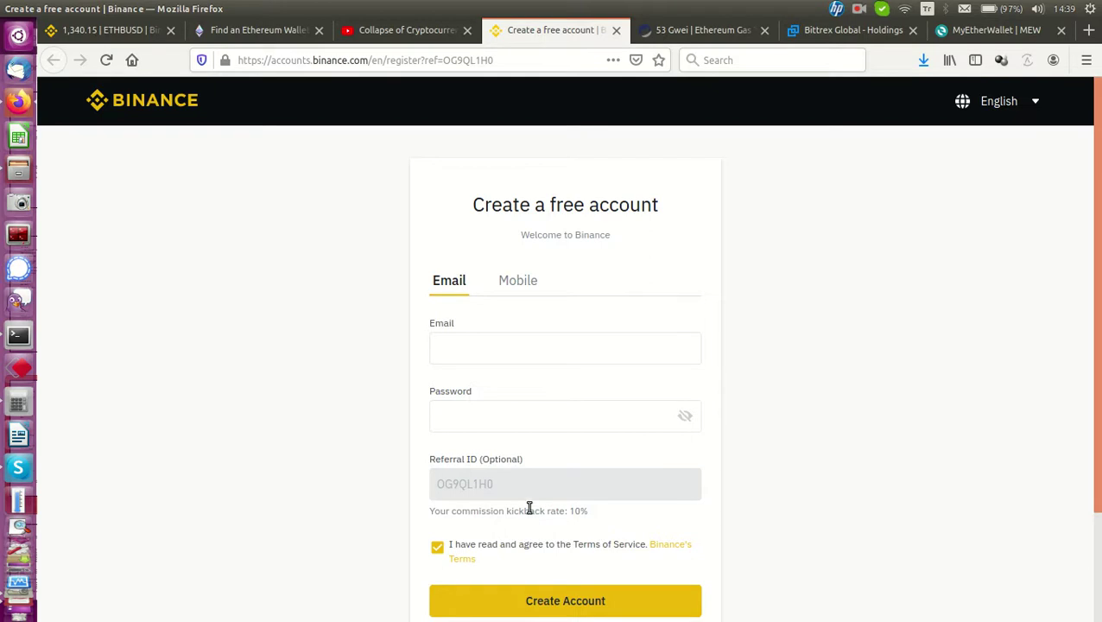
Focus Binance's sign-up Password field, then go back to the YouTube video tab
left_click(465, 431)
left_click(473, 440)
left_click(386, 35)
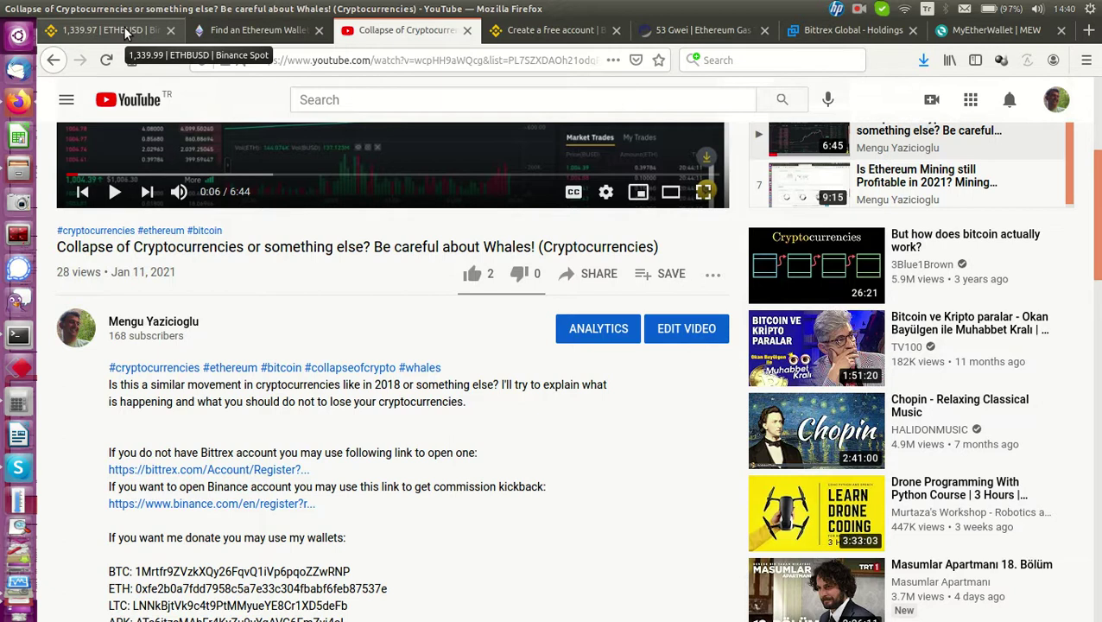
On the Binance tab, choose Fiat and Spot from the Wallet menu
left_click(123, 29)
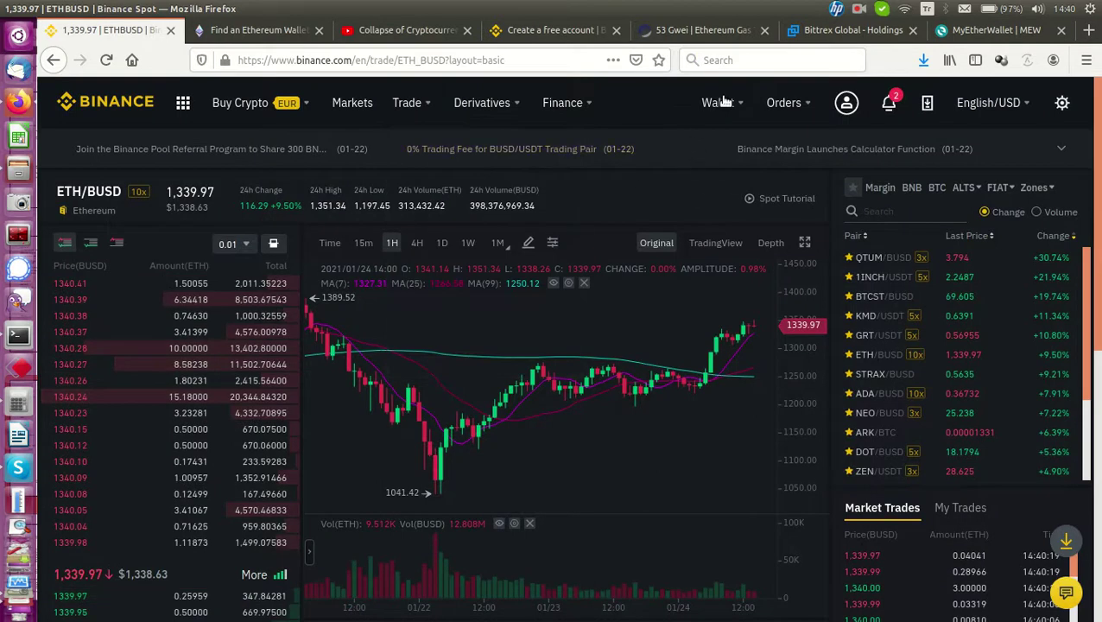
mouse_move(726, 102)
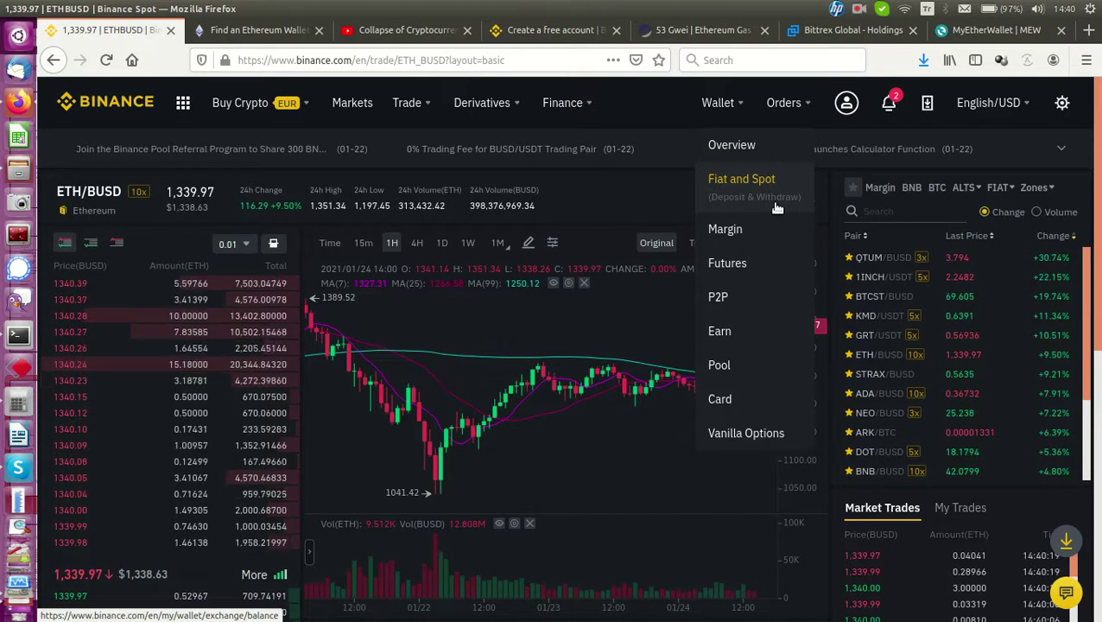
left_click(747, 185)
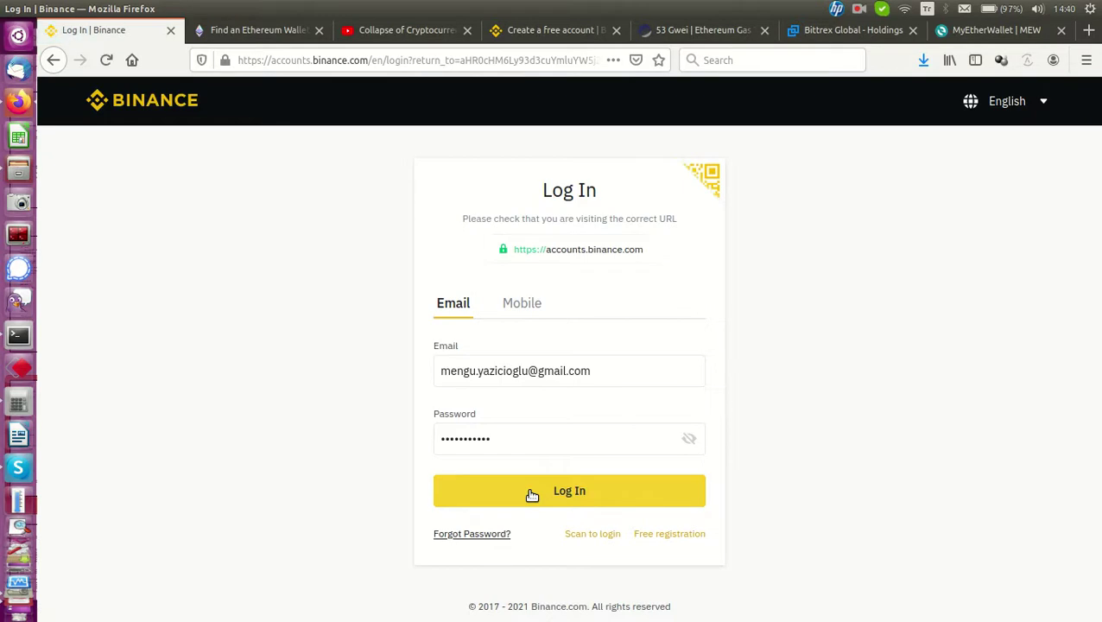
Log in and solve the slider puzzle to reach Google Authenticator verification
left_click(532, 492)
left_click_drag(466, 437, 555, 430)
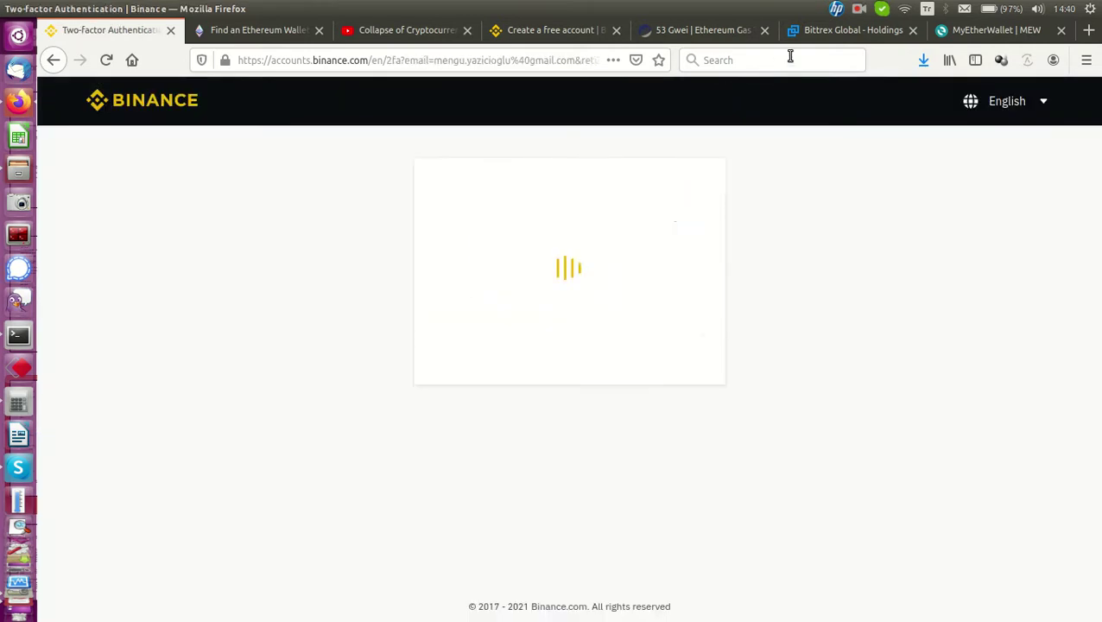
left_click(861, 10)
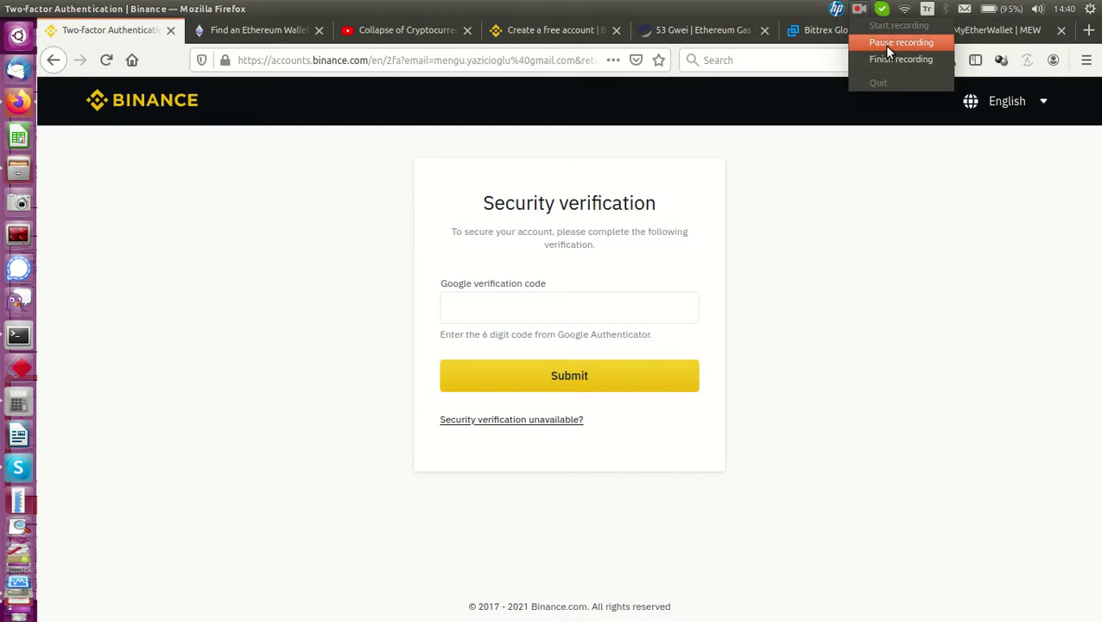
left_click(886, 47)
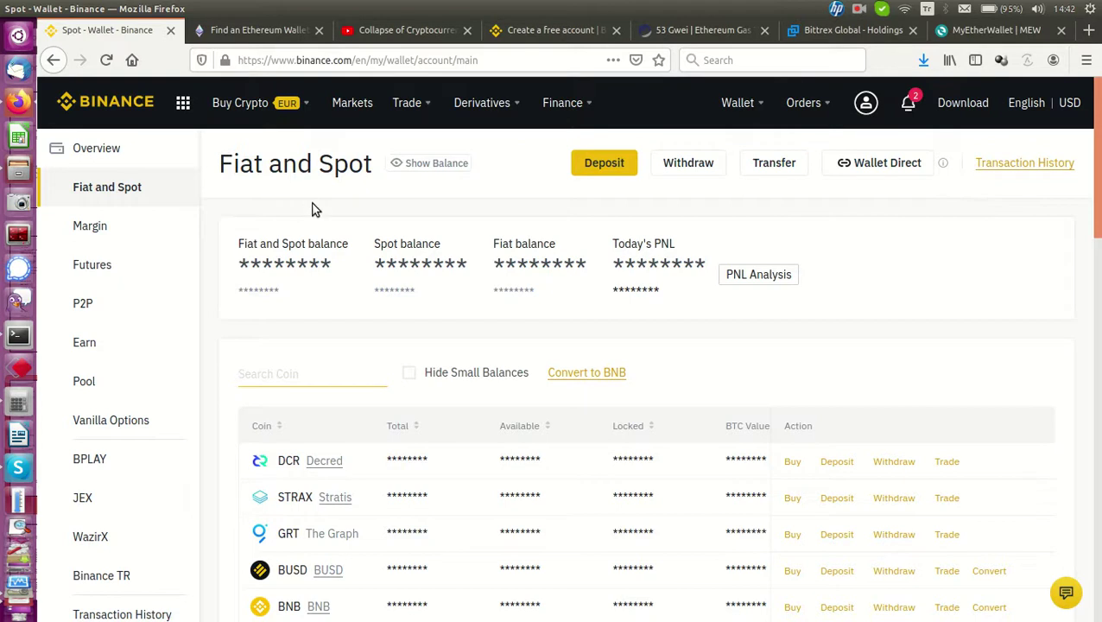
Filter Binance's wallet coins by 'eth' and open the ETH Deposit page
mouse_move(732, 119)
type("eth")
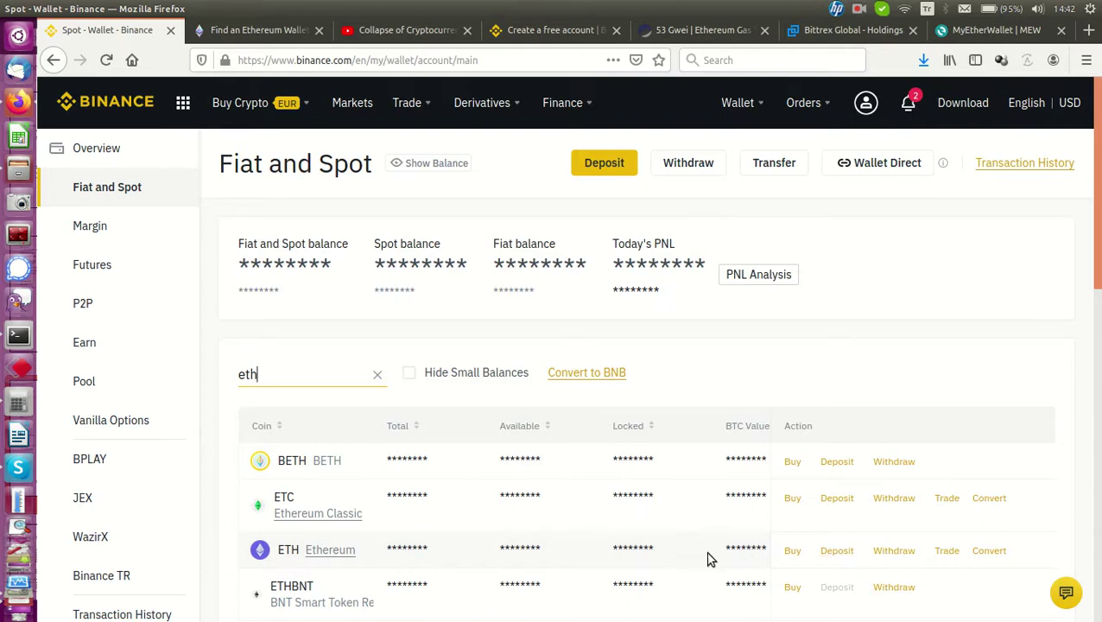
left_click(836, 551)
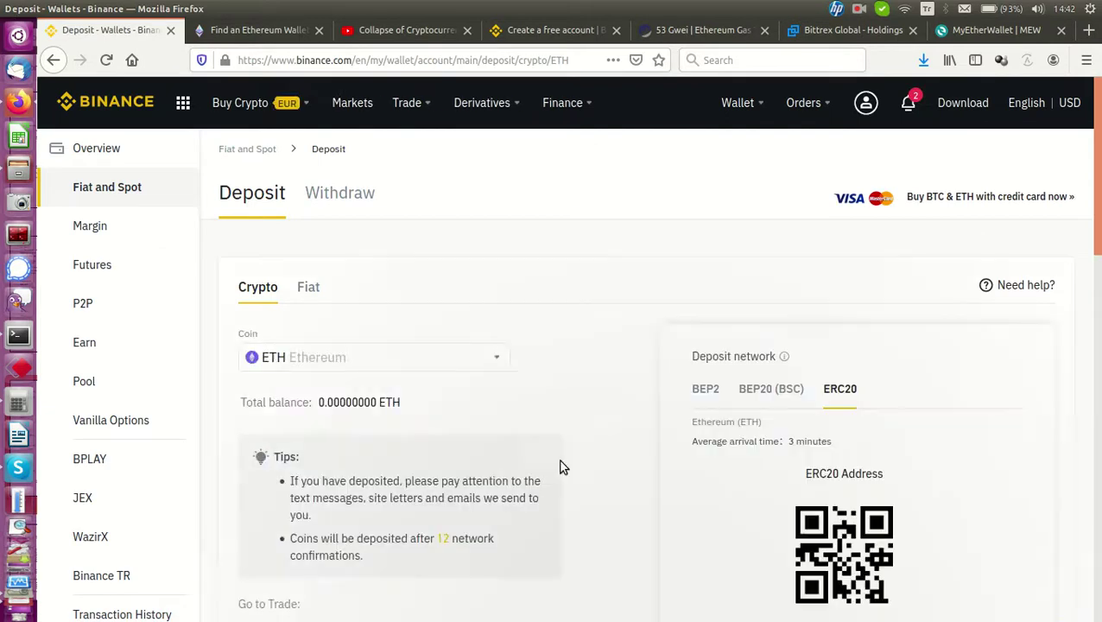
scroll(716, 428, "down", 5)
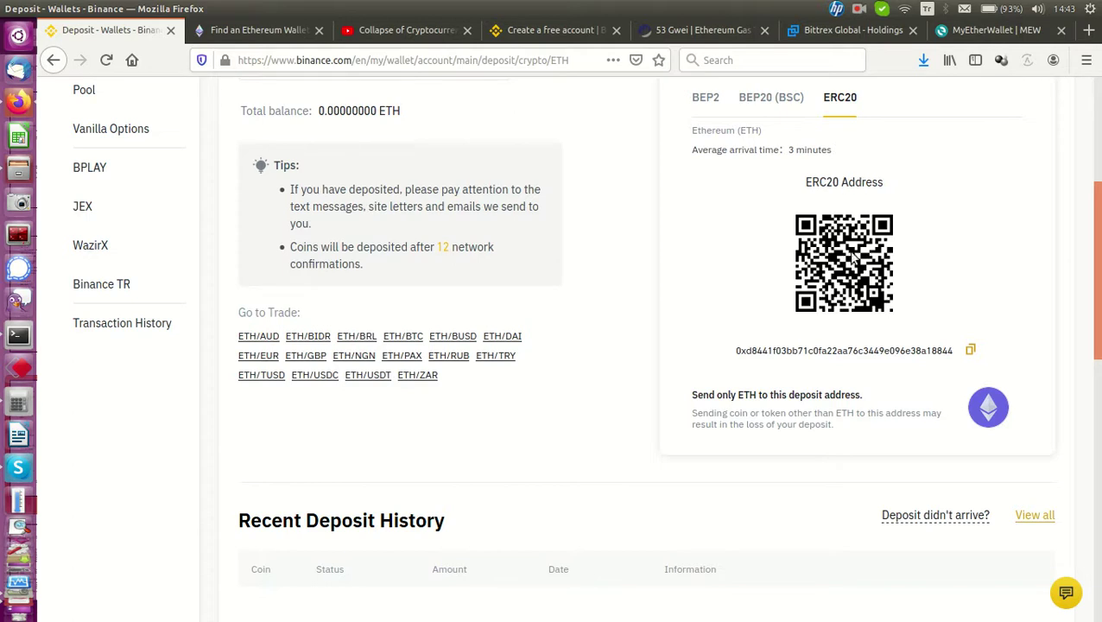
scroll(794, 276, "up", 3)
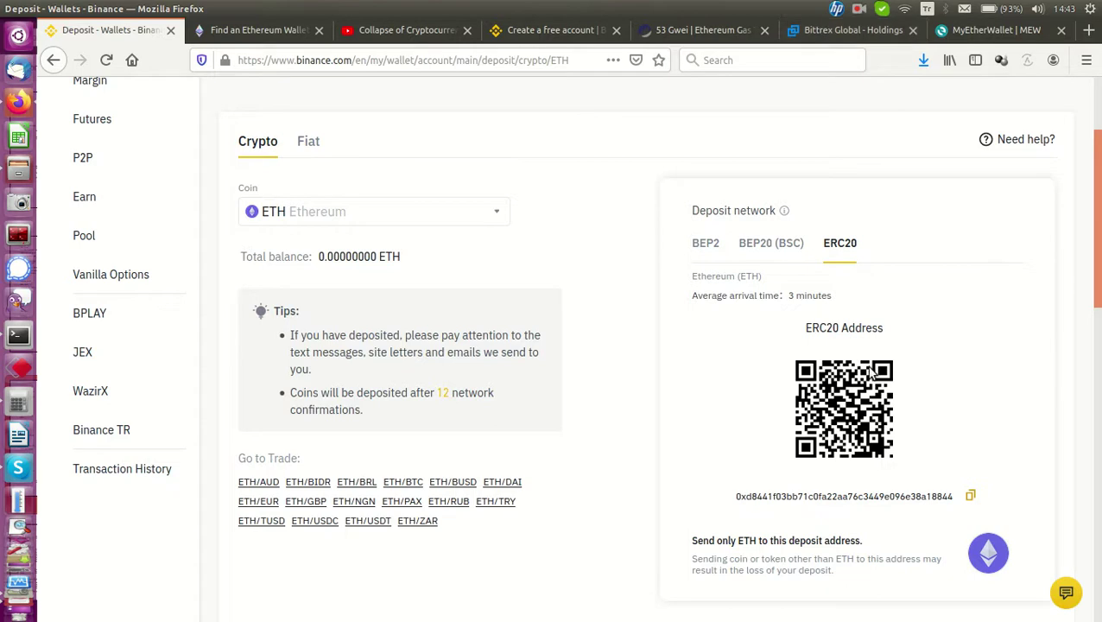
Refresh Bittrex holdings, filter them by 'eth', and open the ETH withdrawal form
left_click(830, 33)
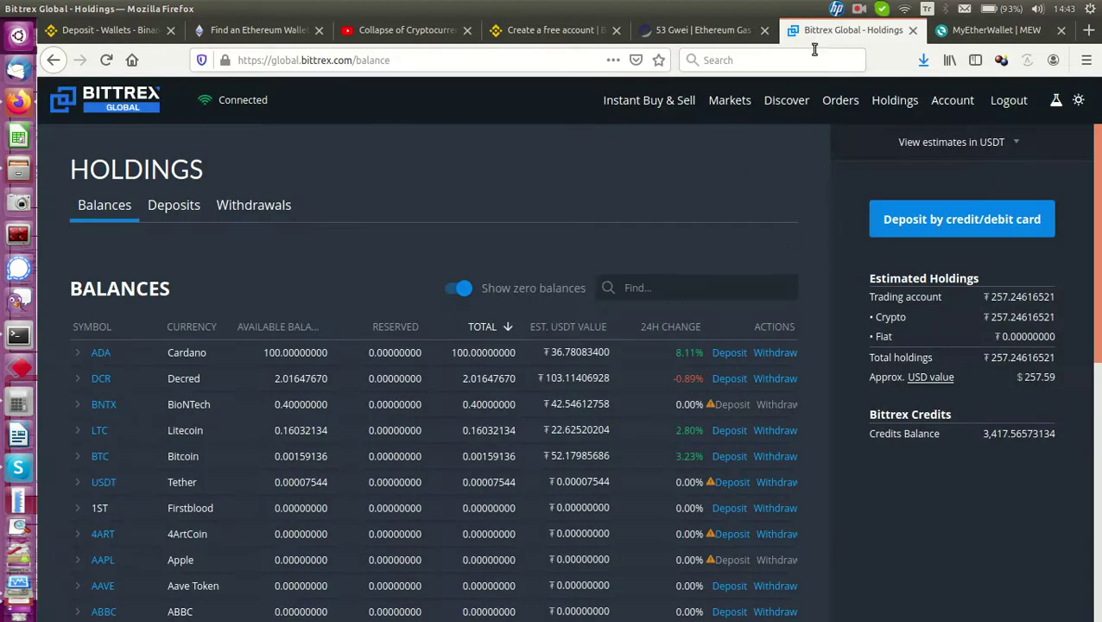
left_click(890, 105)
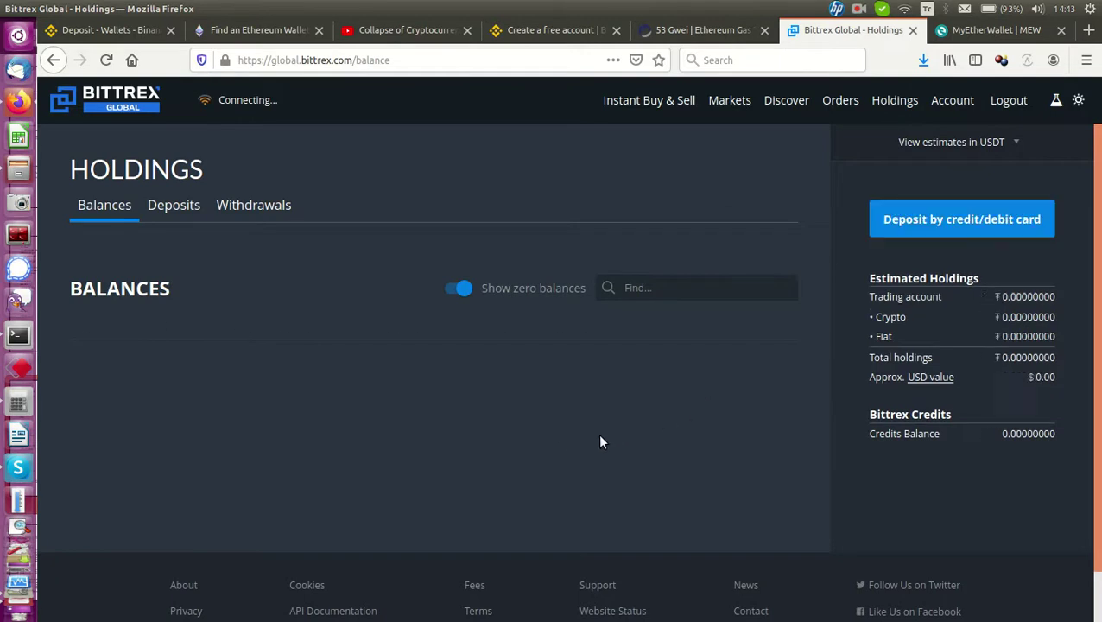
scroll(414, 449, "down", 2)
scroll(363, 345, "up", 2)
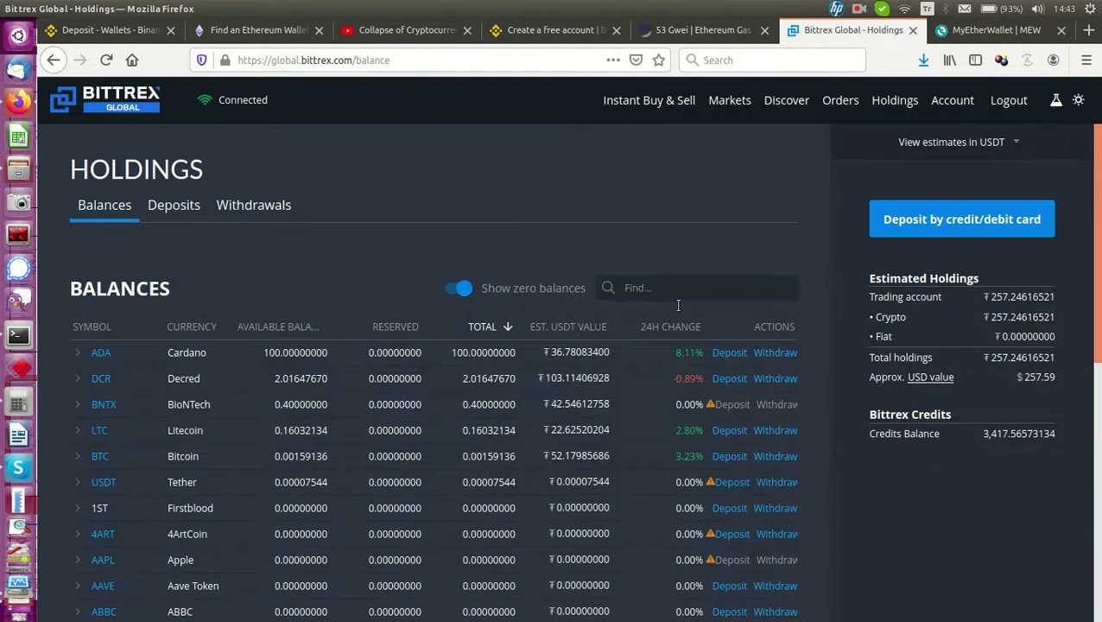
left_click(666, 288)
type("eth")
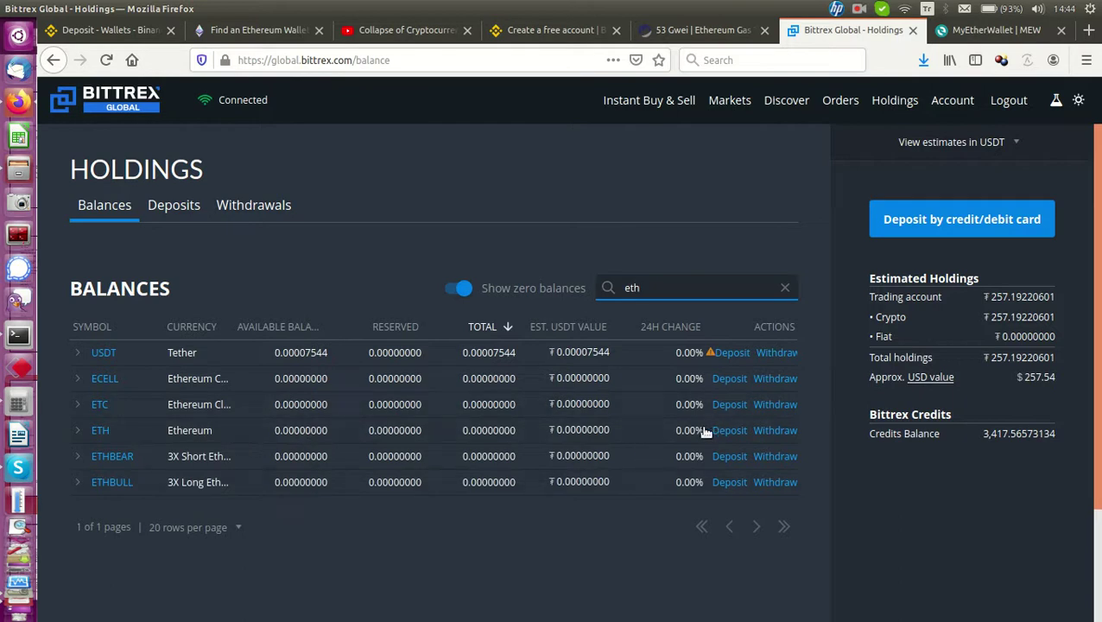
left_click(777, 431)
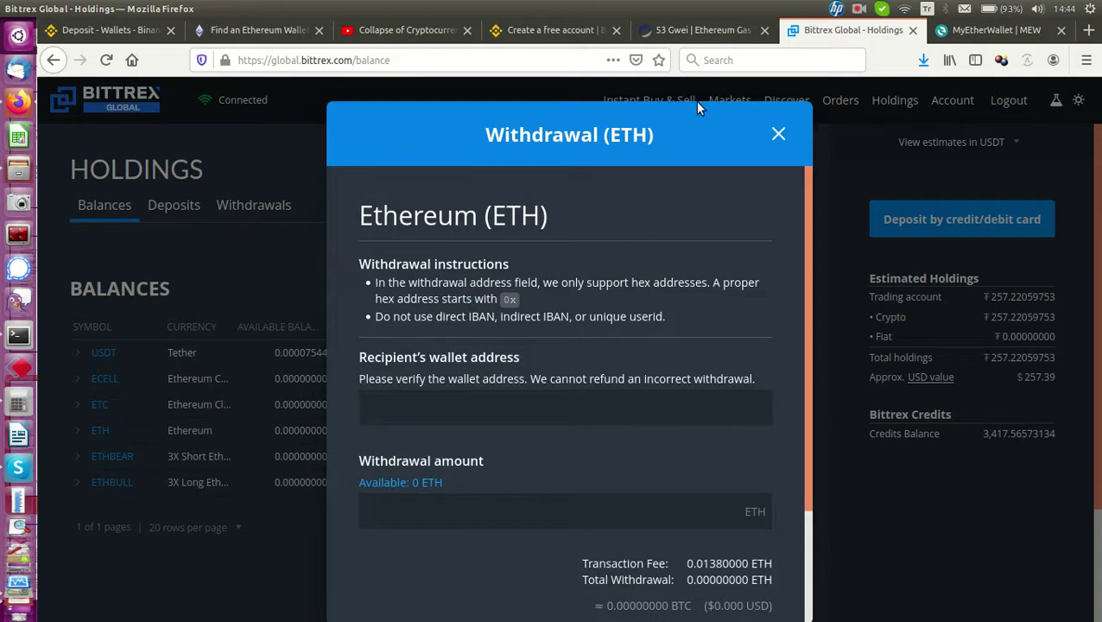
Copy the ERC20 deposit address from Binance's ETH Deposit page
left_click(97, 31)
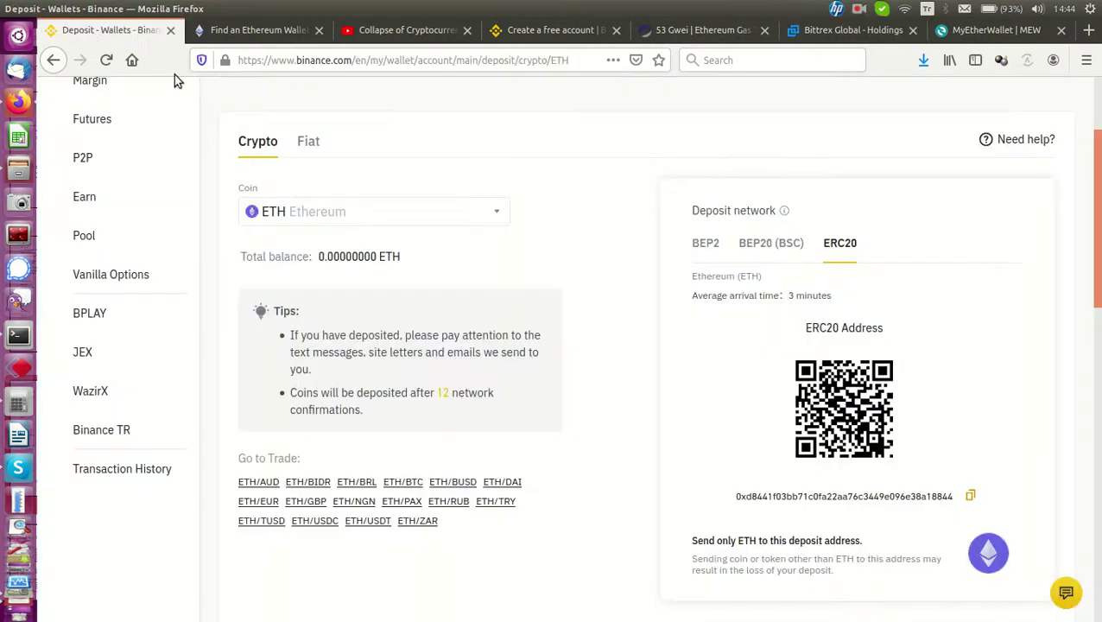
left_click(971, 498)
double_click(825, 498)
right_click(825, 498)
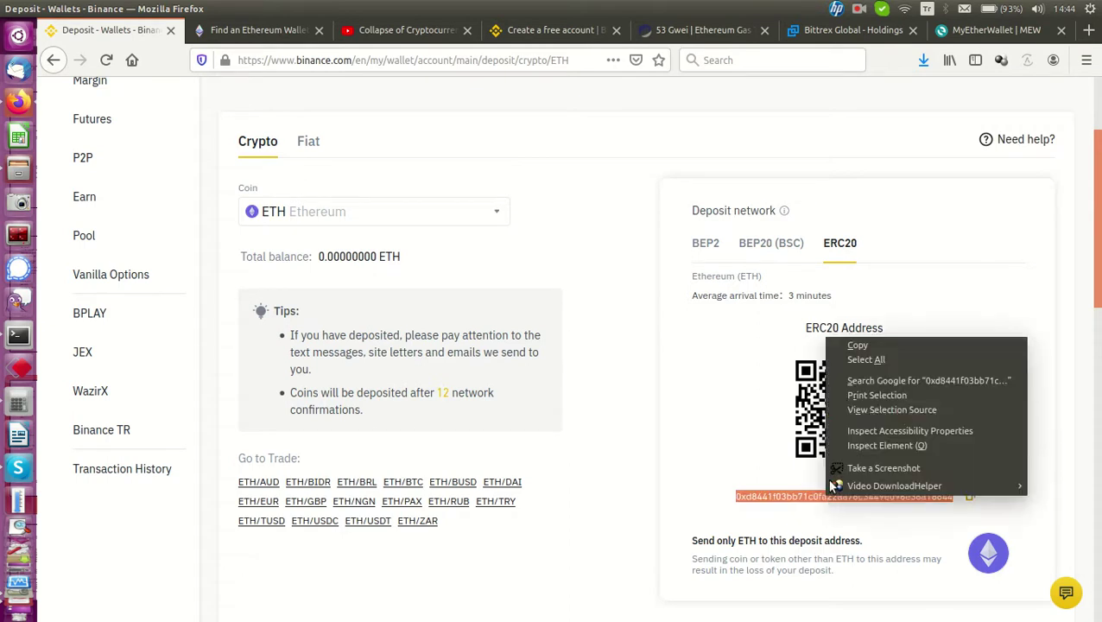
left_click(862, 343)
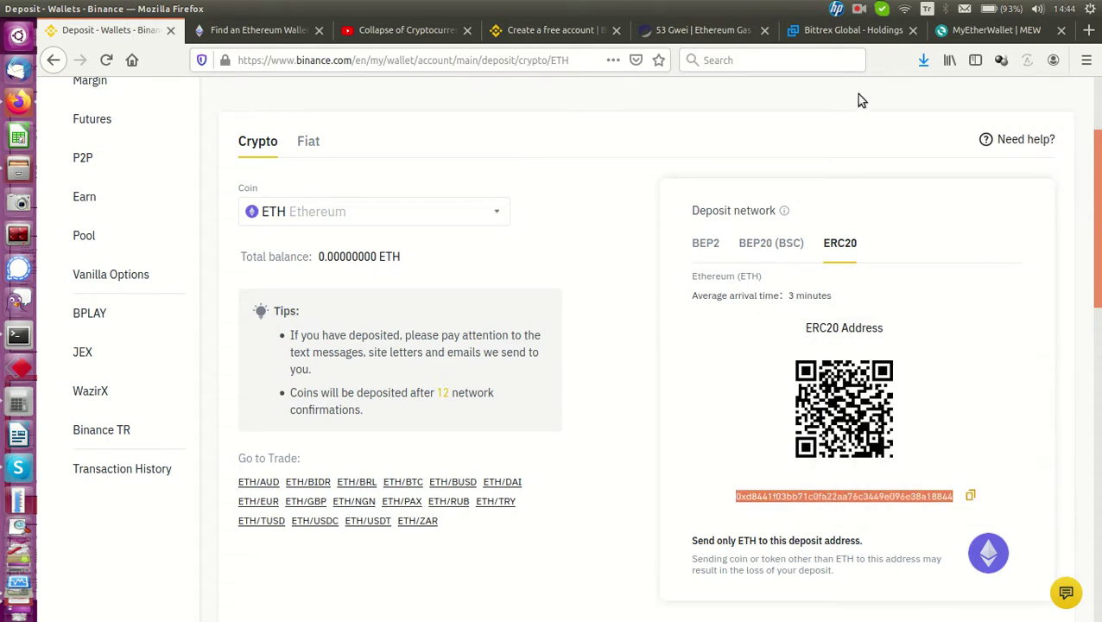
Paste the Binance deposit address into Bittrex's ETH withdrawal recipient field
left_click(836, 31)
left_click(436, 406)
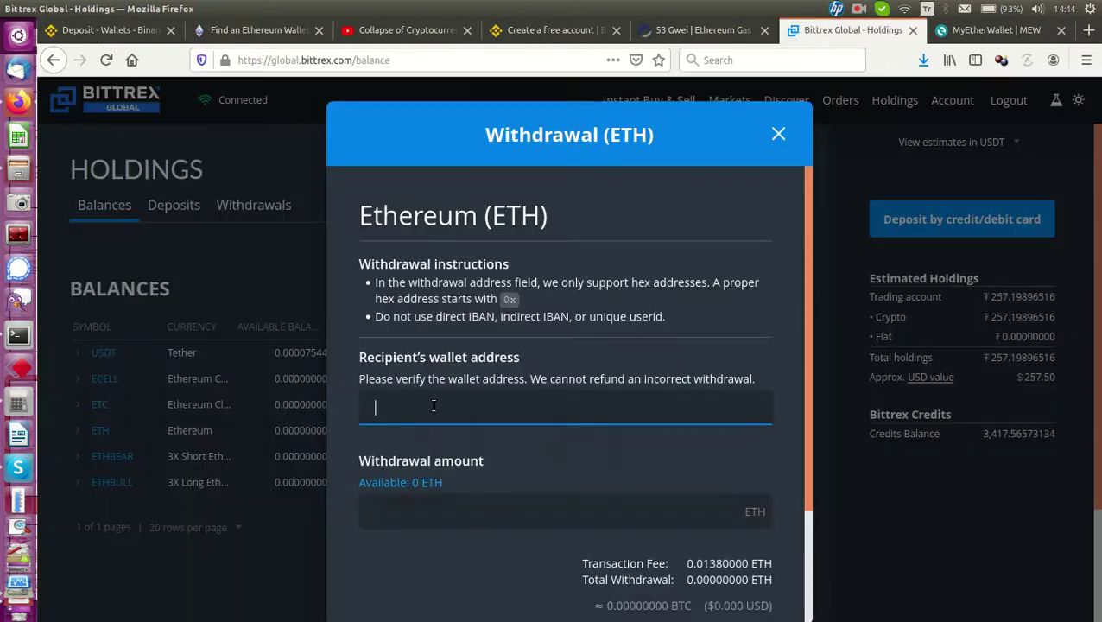
right_click(433, 407)
left_click(466, 463)
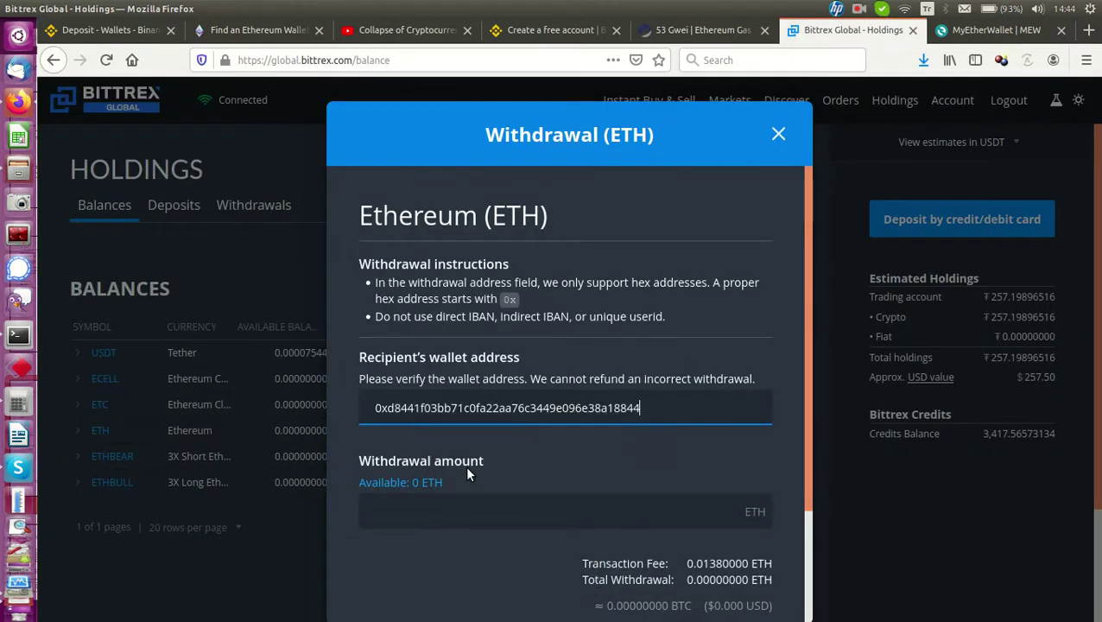
Enter a 0.1 ETH withdrawal amount, review the form, then return to Binance
left_click(420, 500)
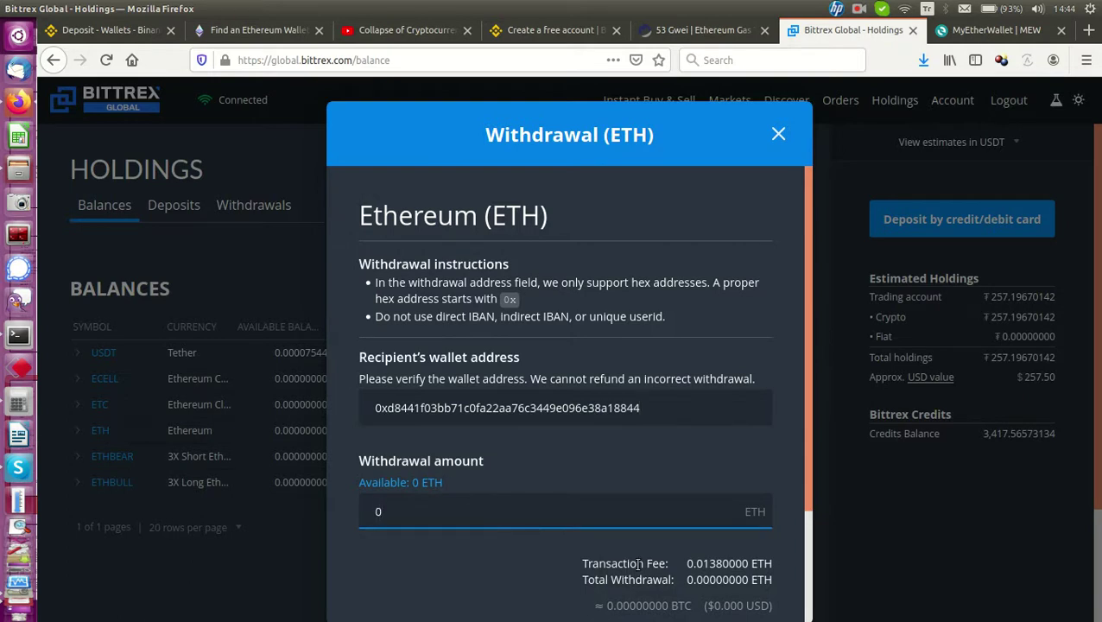
type(".1")
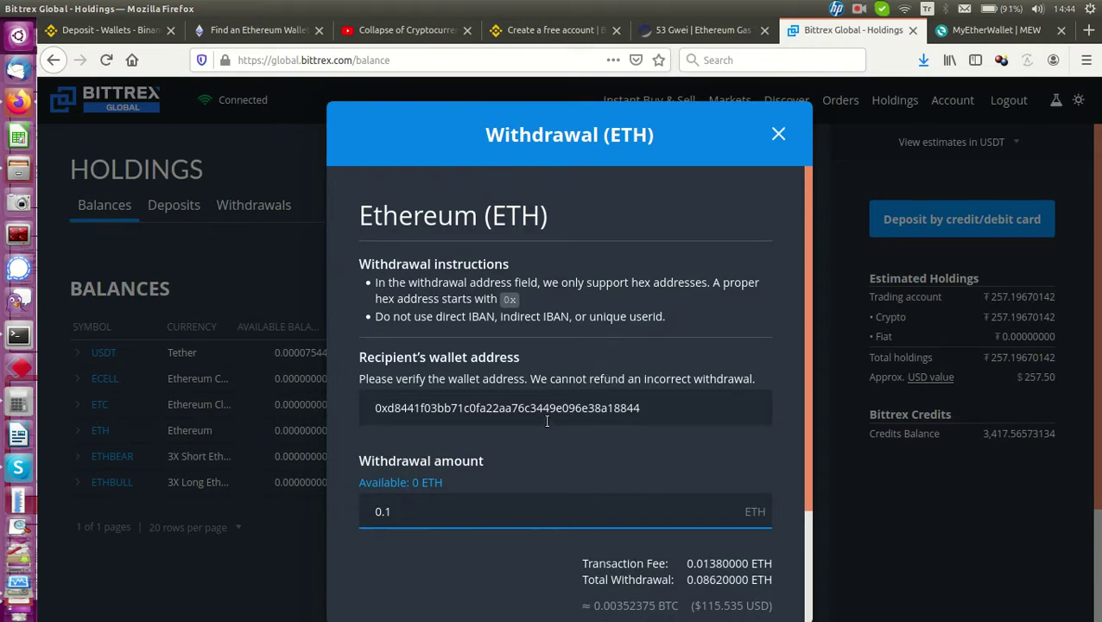
scroll(546, 422, "down", 2)
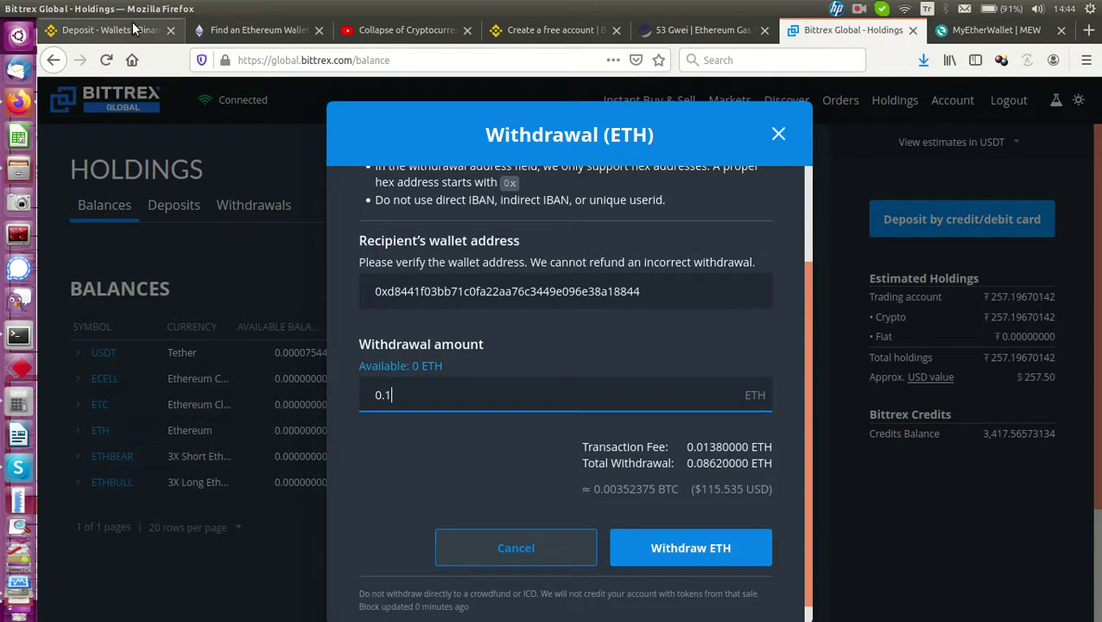
scroll(575, 443, "up", 3)
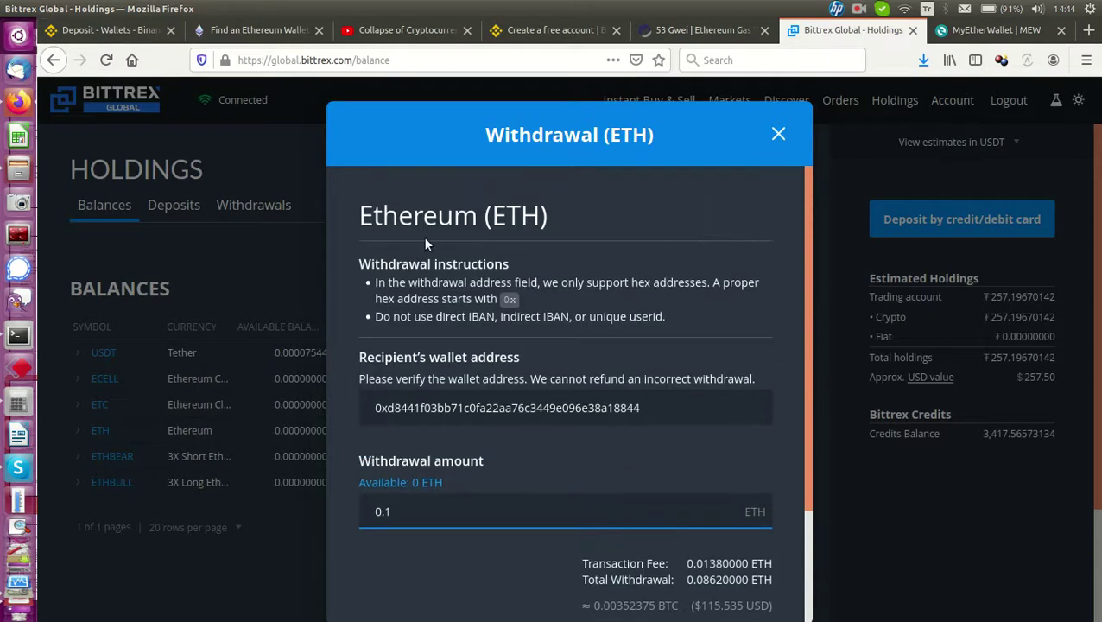
left_click(129, 35)
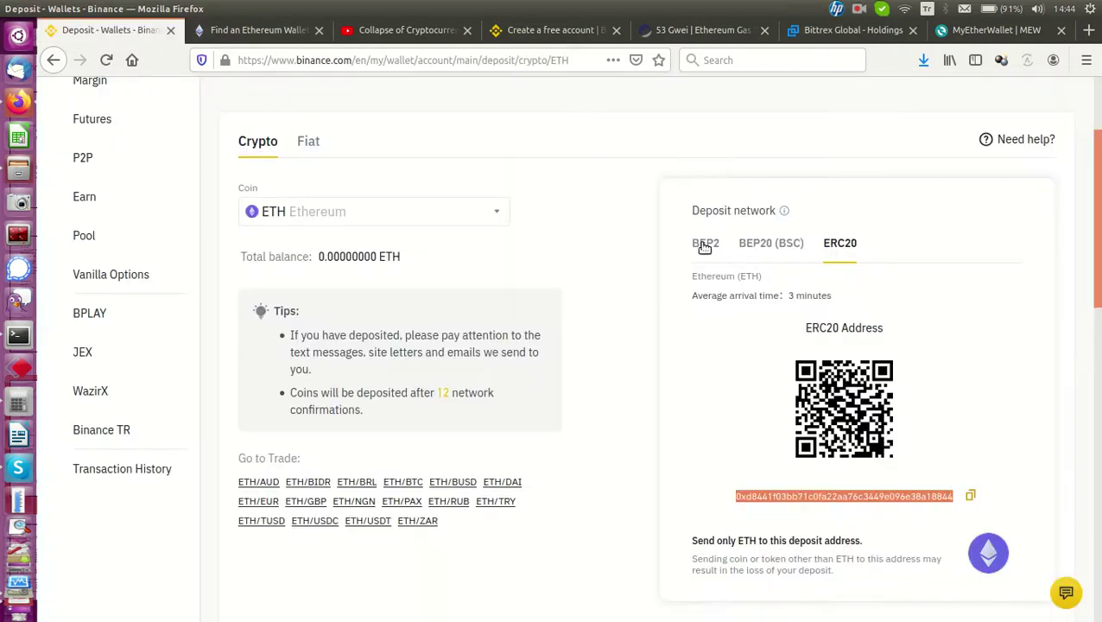
left_click(775, 244)
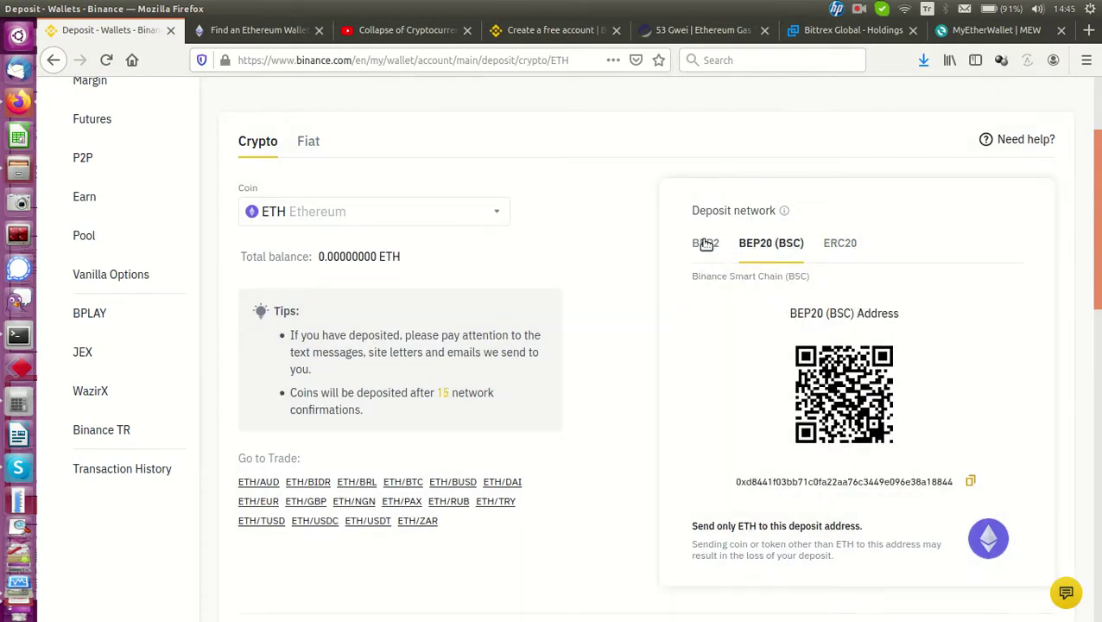
left_click(705, 244)
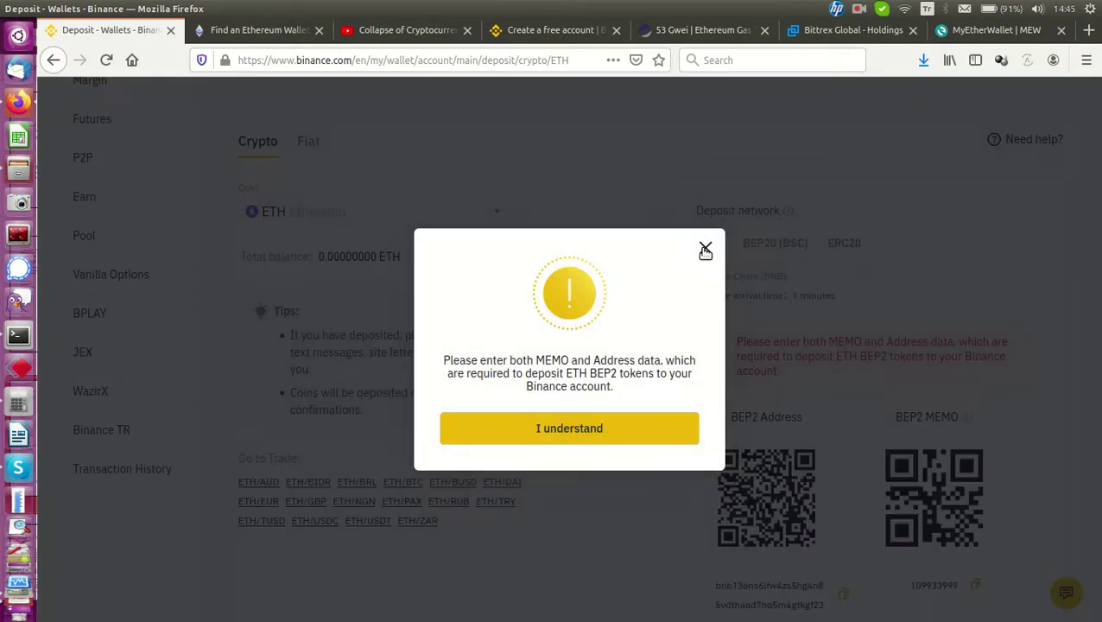
left_click(705, 250)
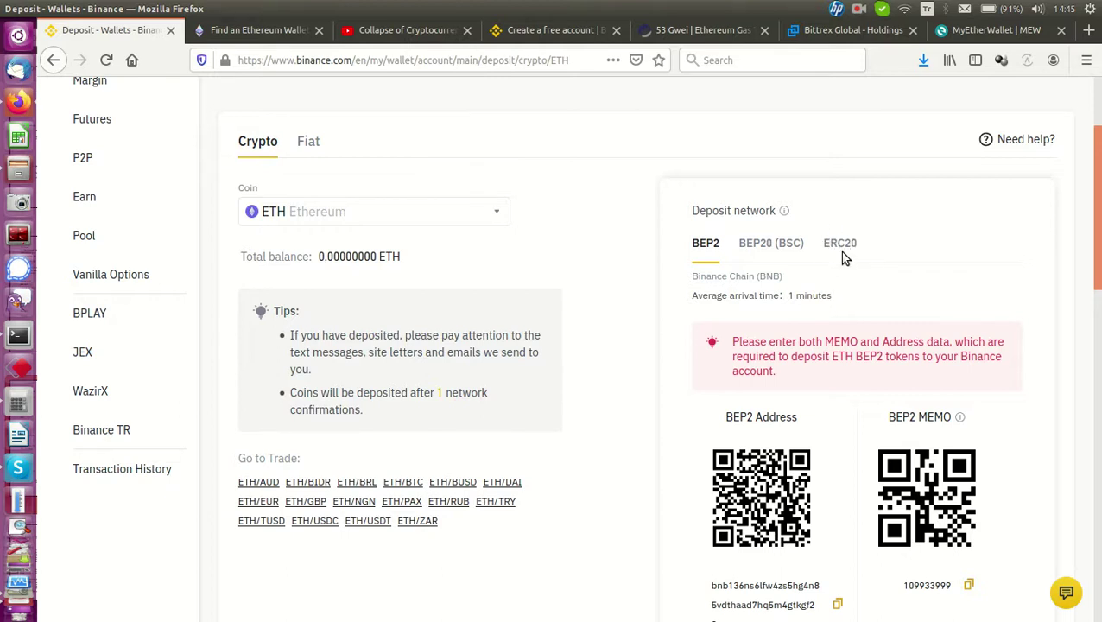
left_click(842, 248)
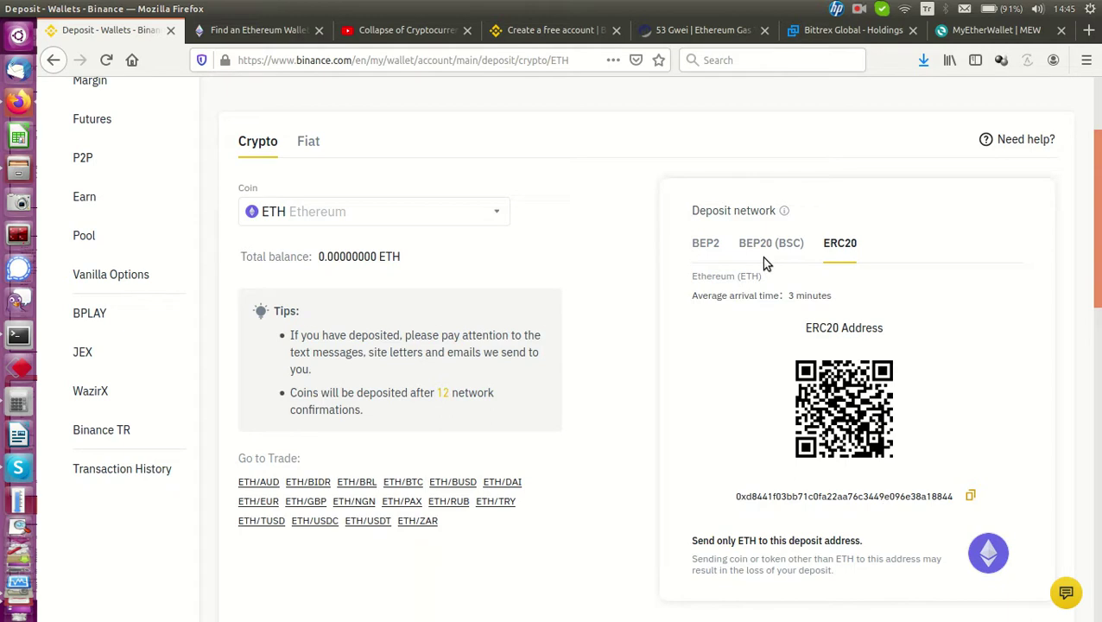
Browse ethereum.org's wallet cards and settle on the MyEtherWallet entry
left_click(263, 32)
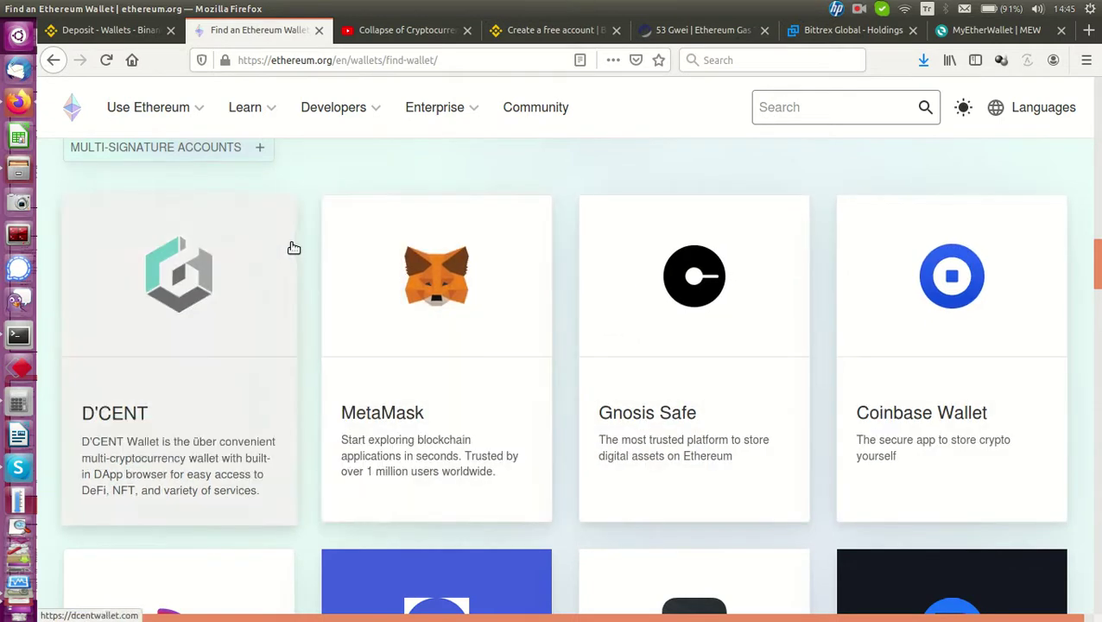
scroll(278, 425, "down", 4)
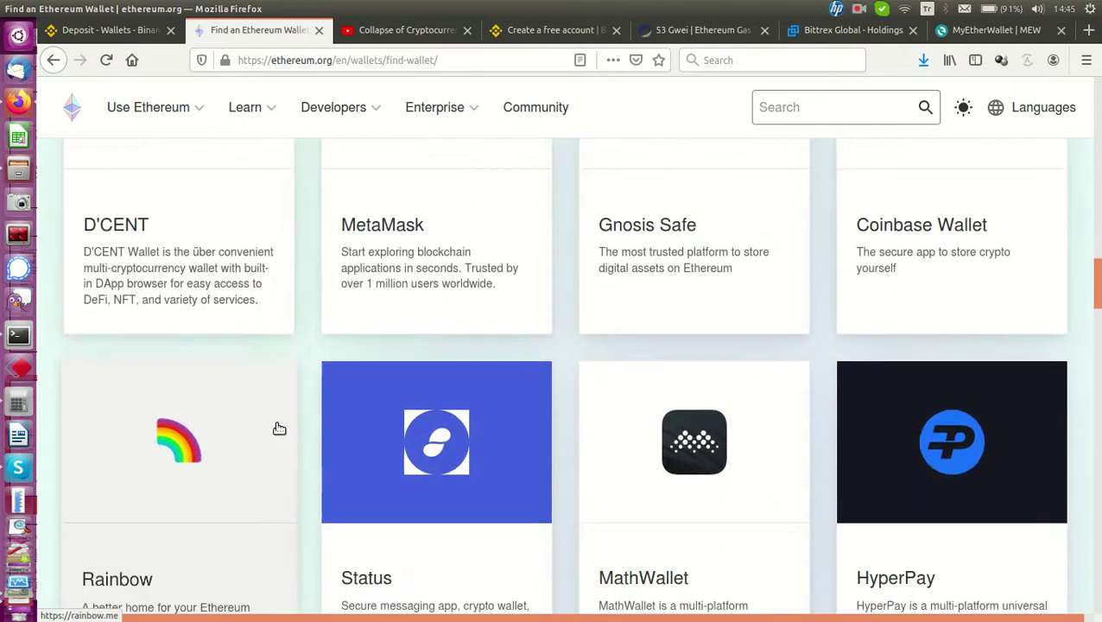
scroll(279, 428, "down", 5)
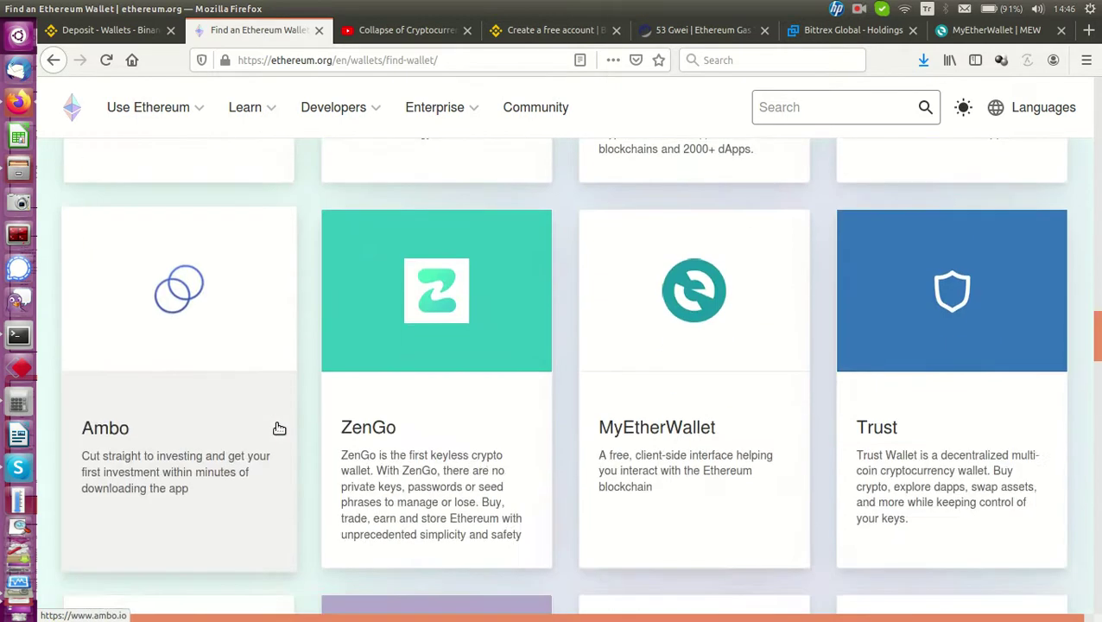
scroll(279, 429, "down", 8)
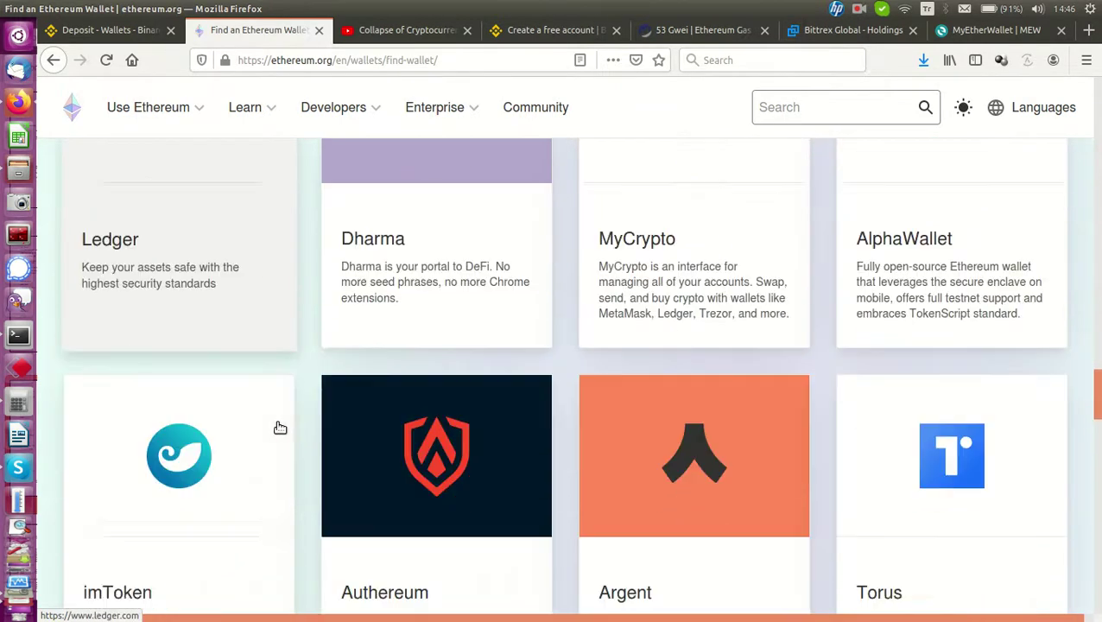
scroll(280, 428, "down", 5)
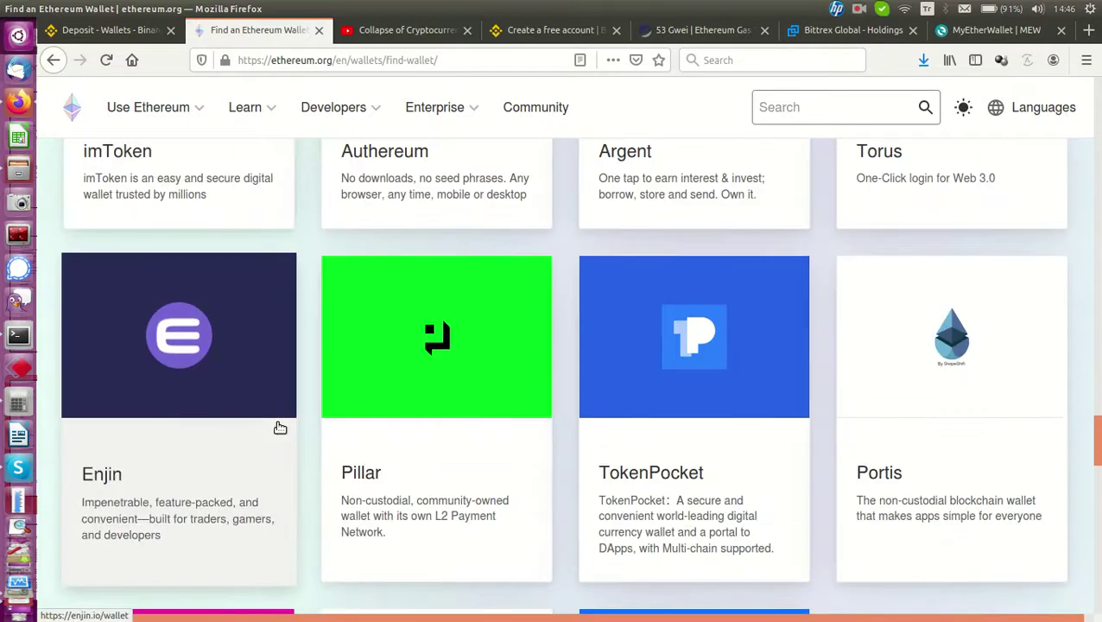
scroll(280, 427, "down", 5)
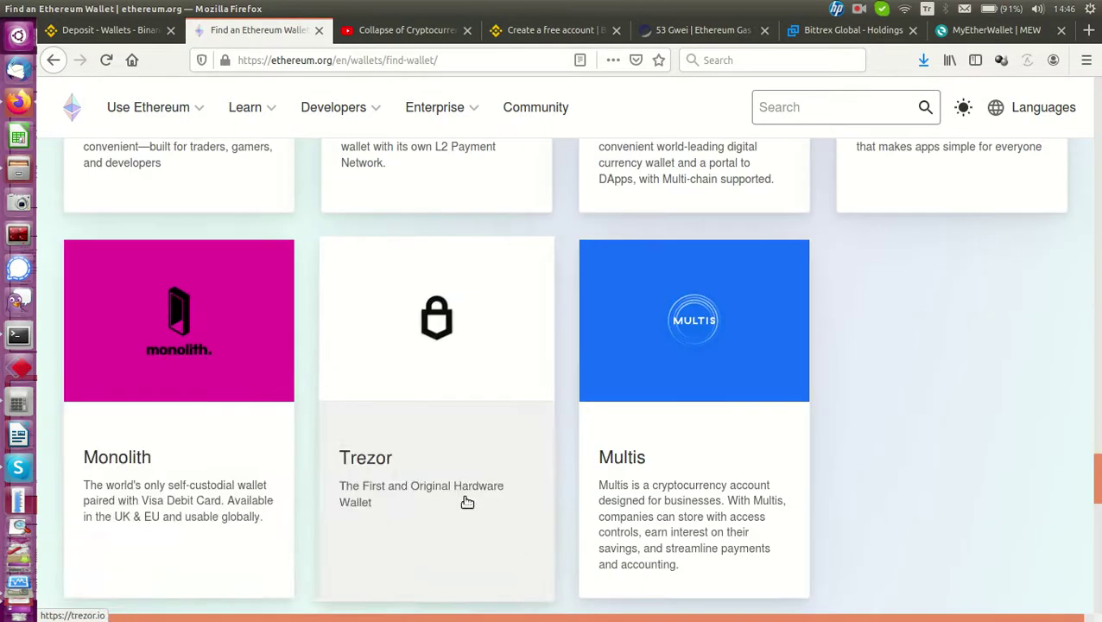
scroll(400, 472, "down", 2)
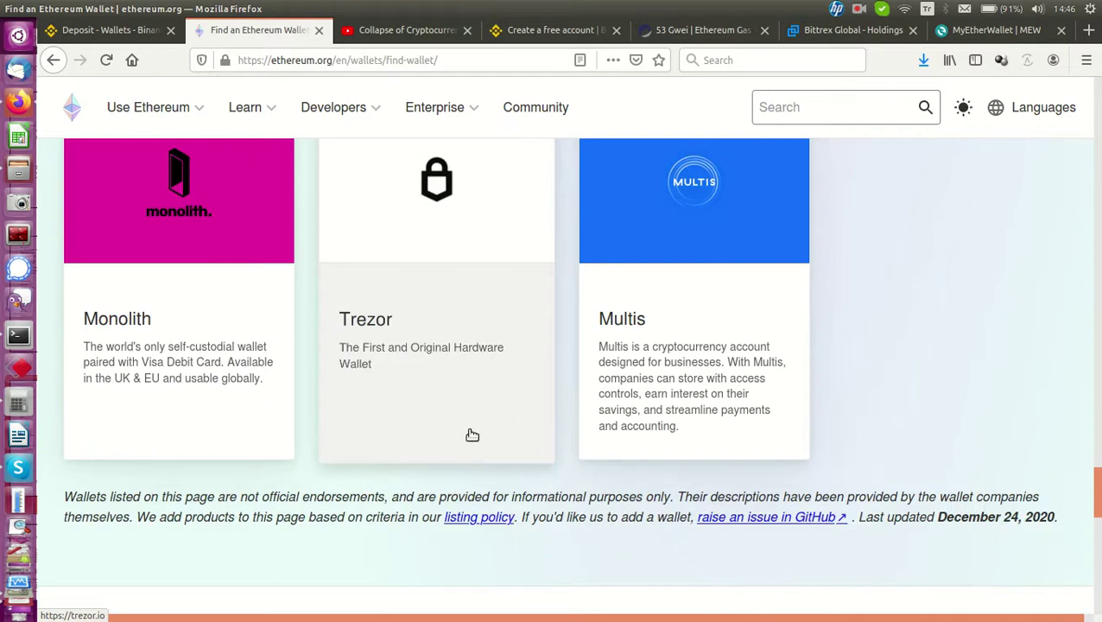
scroll(470, 435, "up", 1)
scroll(472, 435, "up", 10)
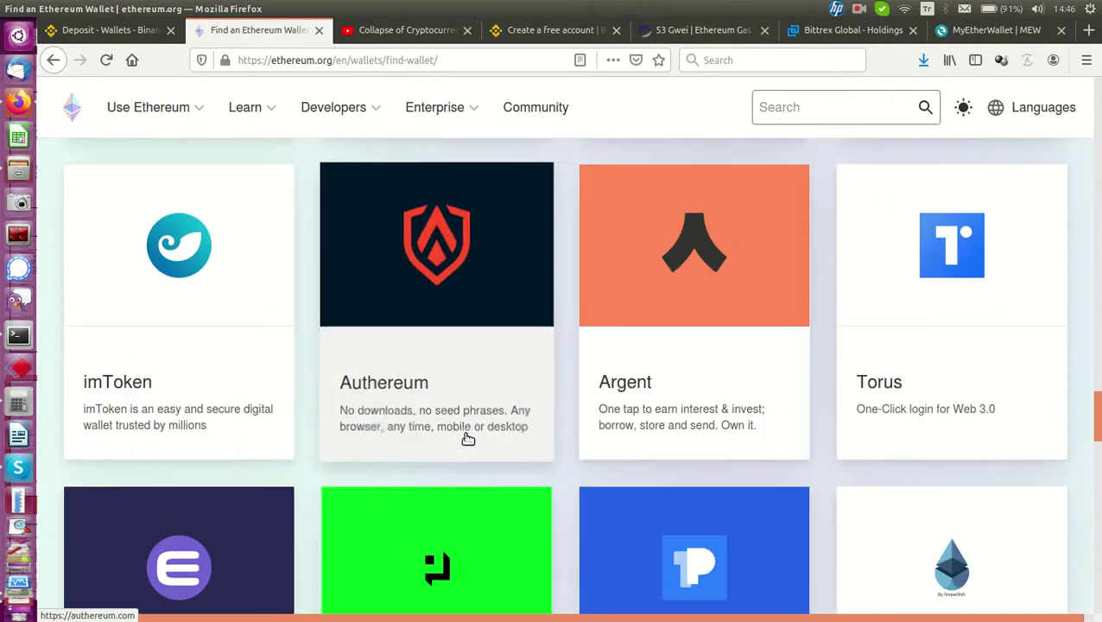
scroll(467, 439, "up", 7)
scroll(371, 489, "up", 4)
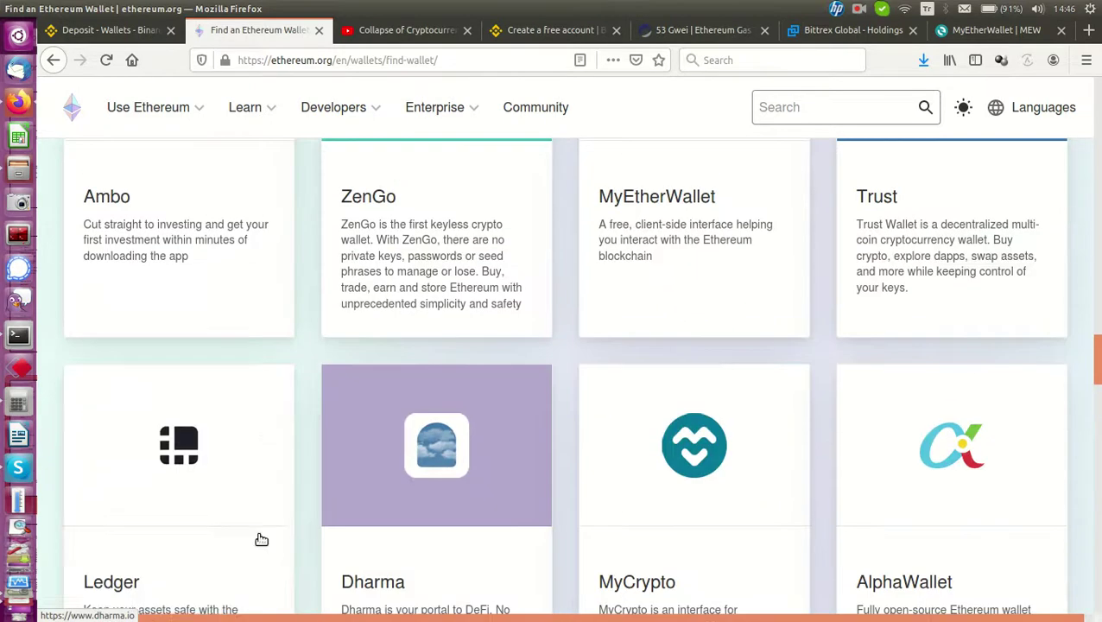
scroll(201, 518, "down", 4)
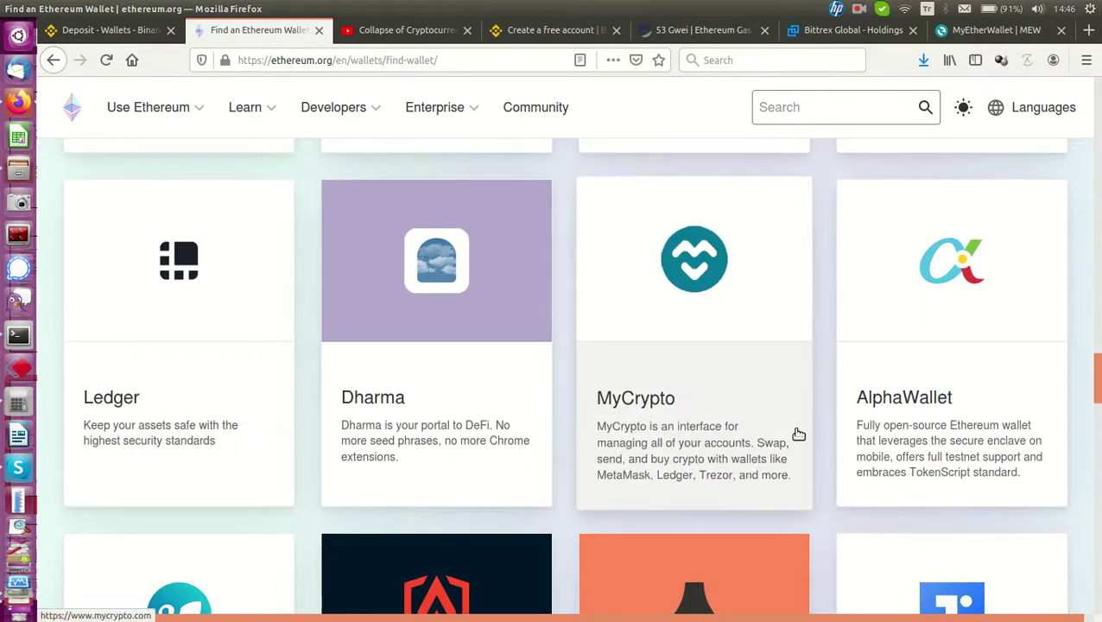
scroll(799, 463, "up", 4)
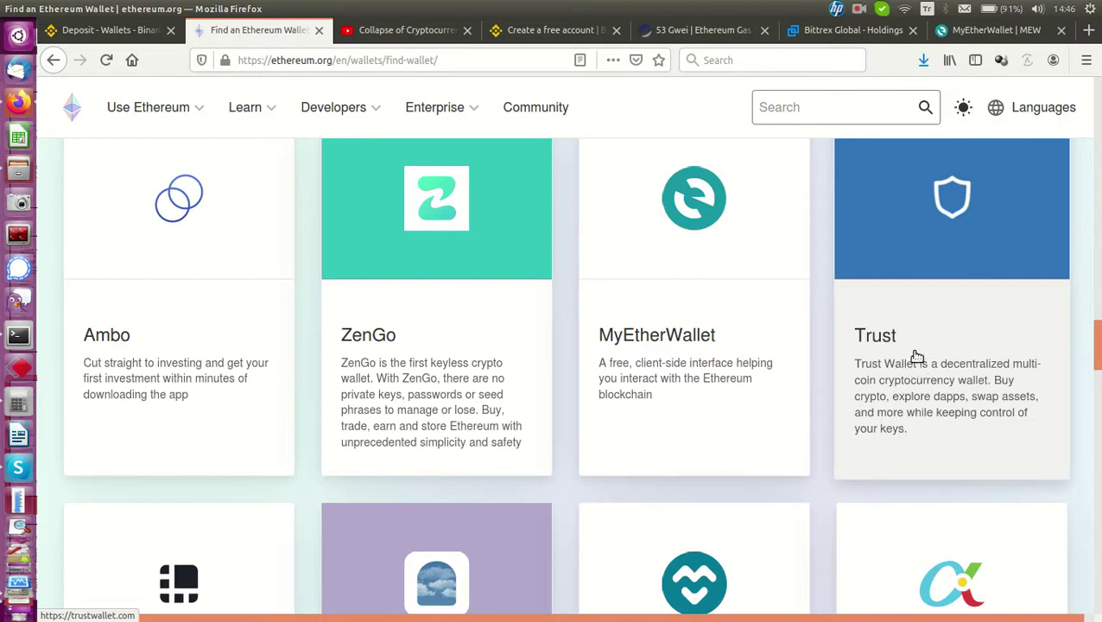
Check Binance's ETH deposit page and the wallet list, then switch to MyEtherWallet
left_click(108, 29)
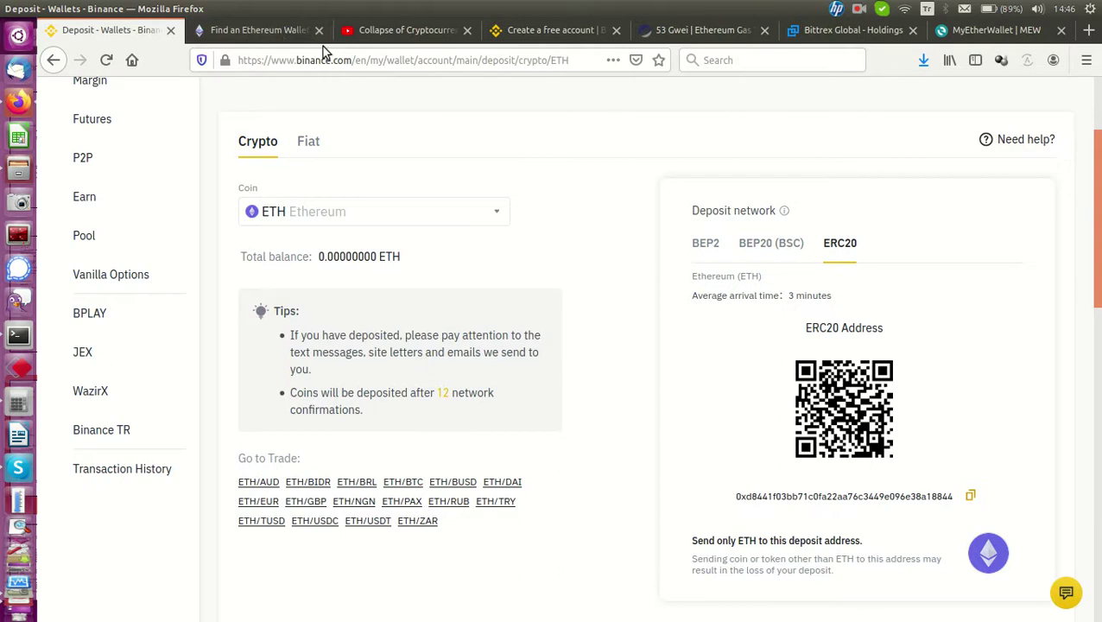
left_click(267, 30)
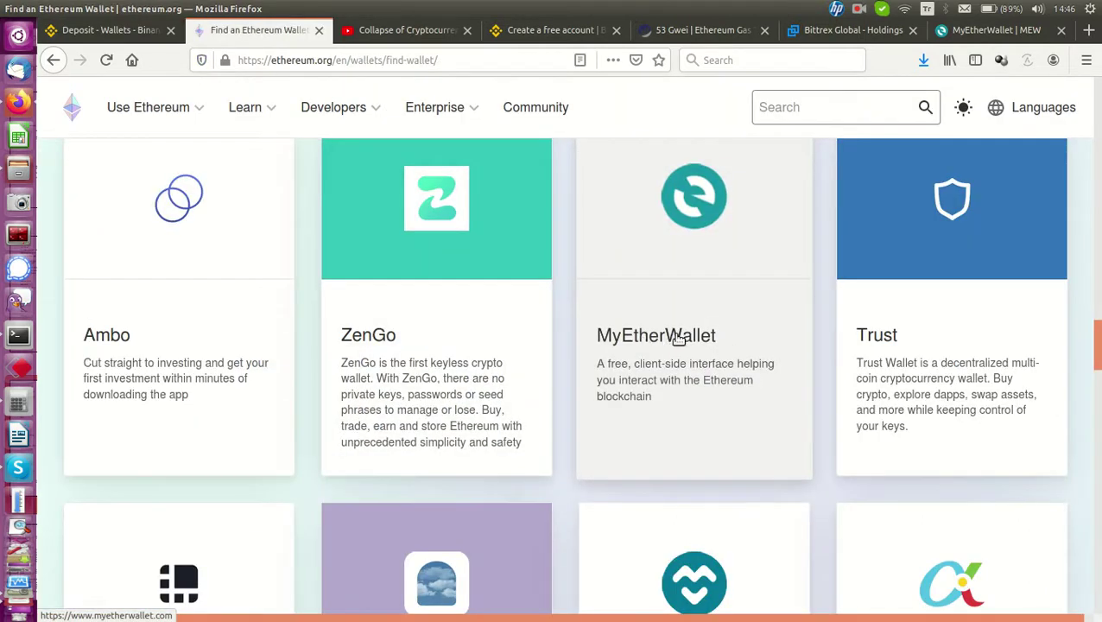
left_click(981, 32)
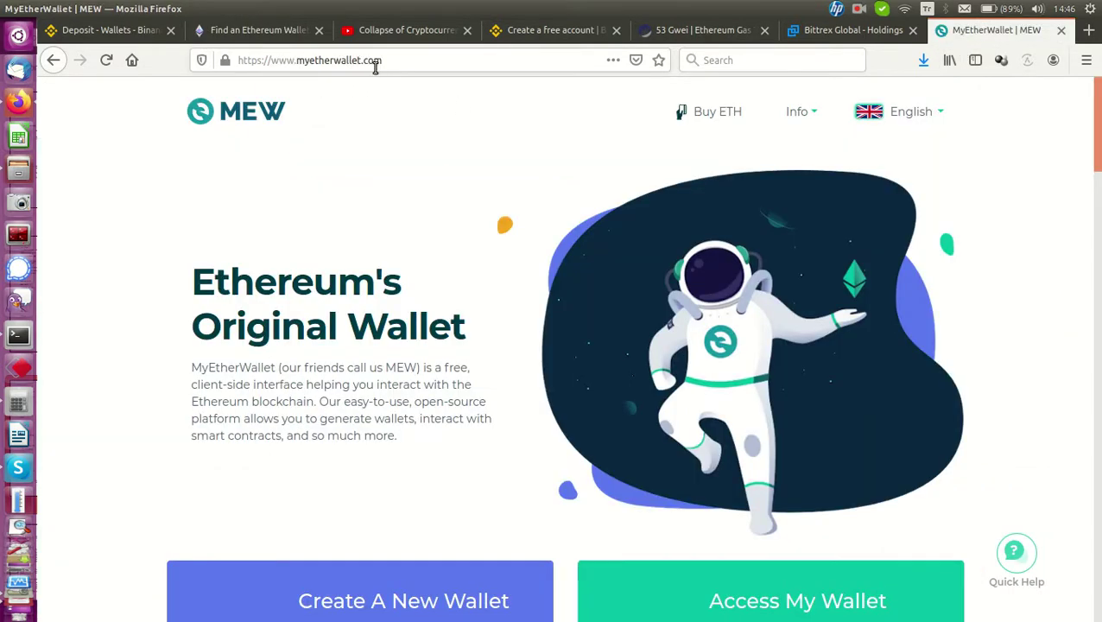
Choose Get Started on the Create A New Wallet card and view the resulting page
scroll(386, 339, "down", 3)
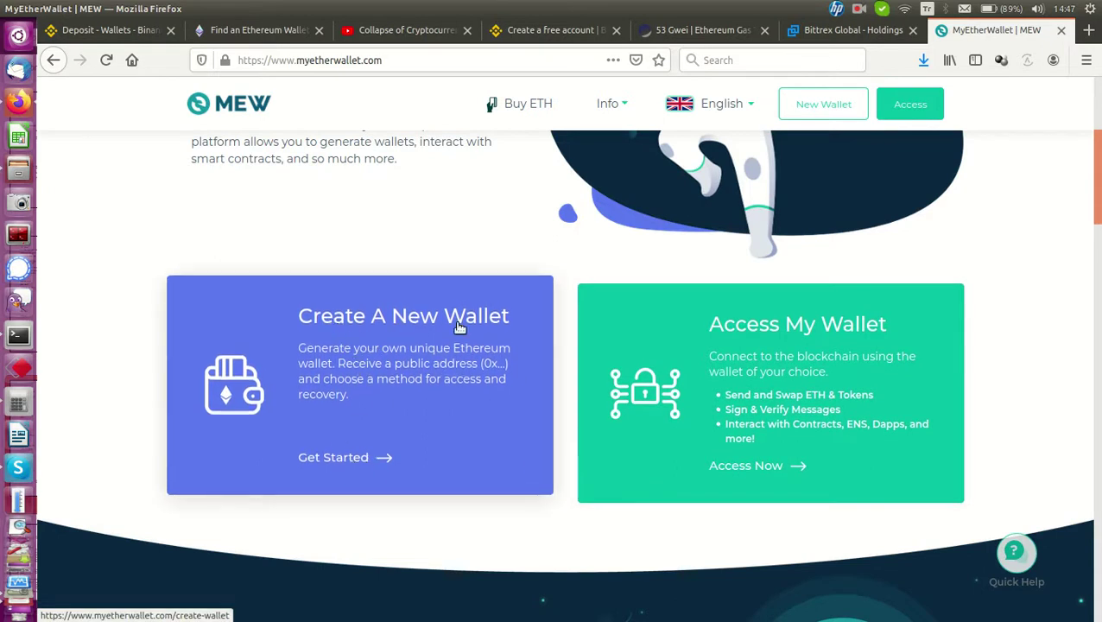
left_click(338, 462)
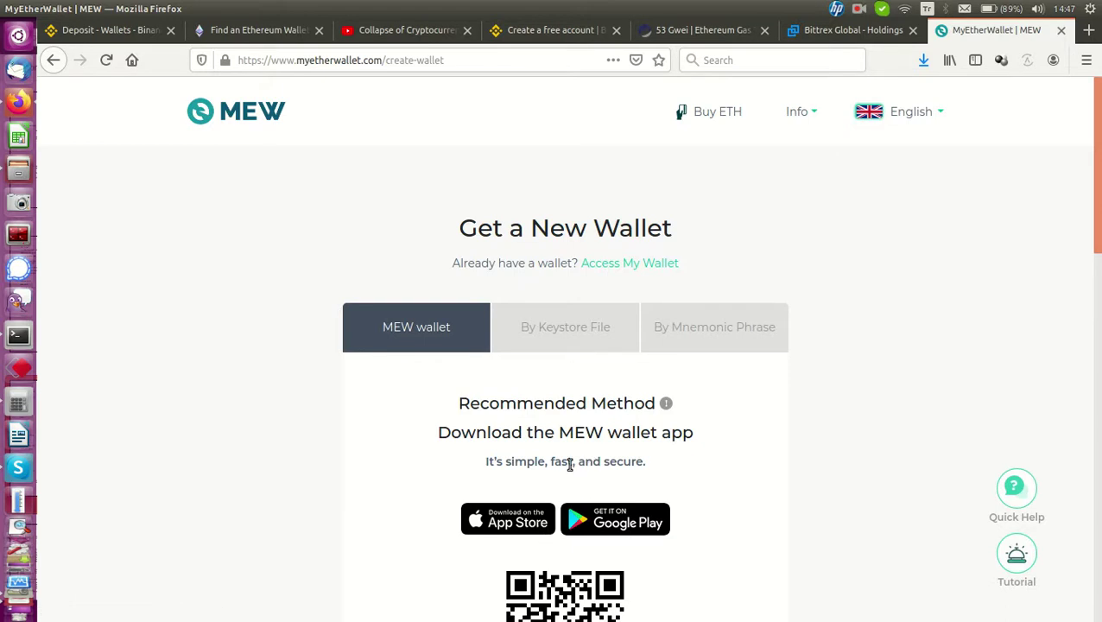
scroll(570, 464, "down", 2)
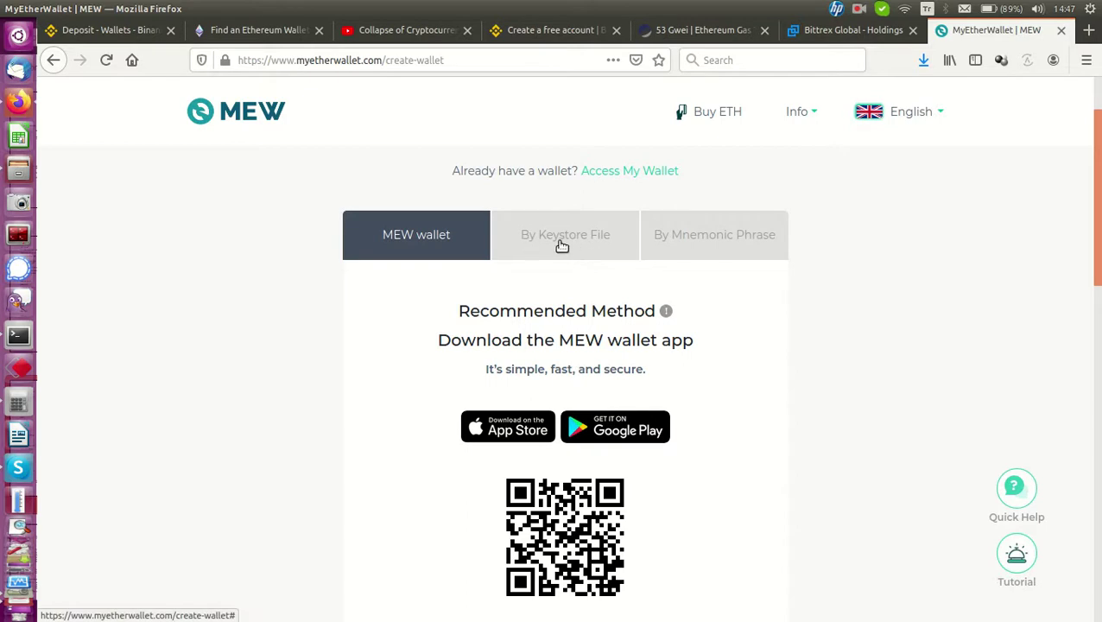
Choose the By Keystore File method and enter a wallet password rated Strong
left_click(562, 247)
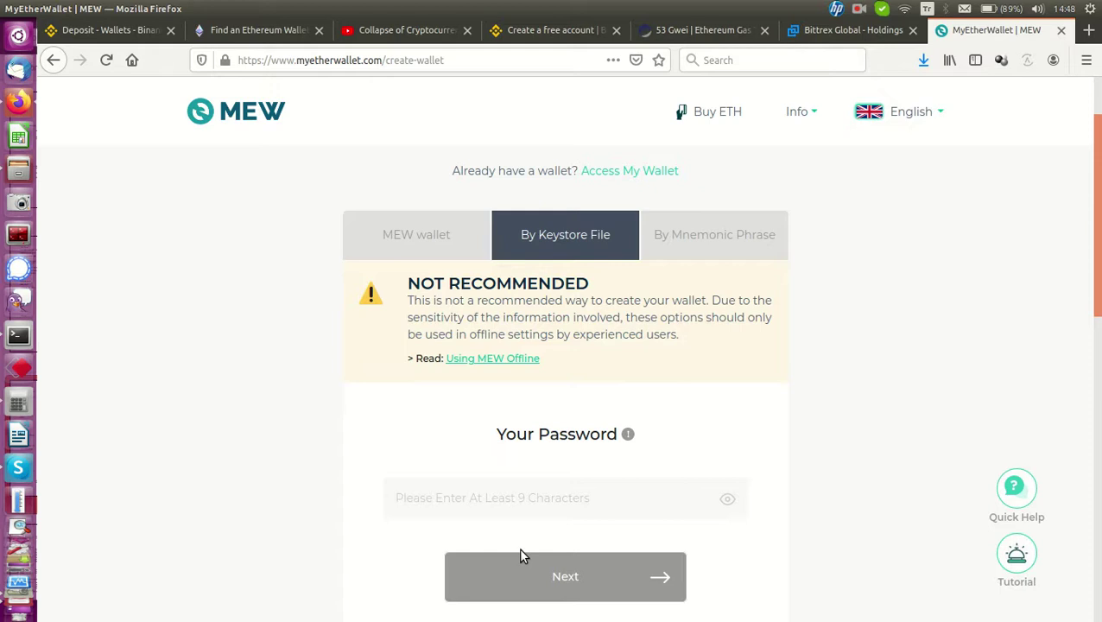
type("•••")
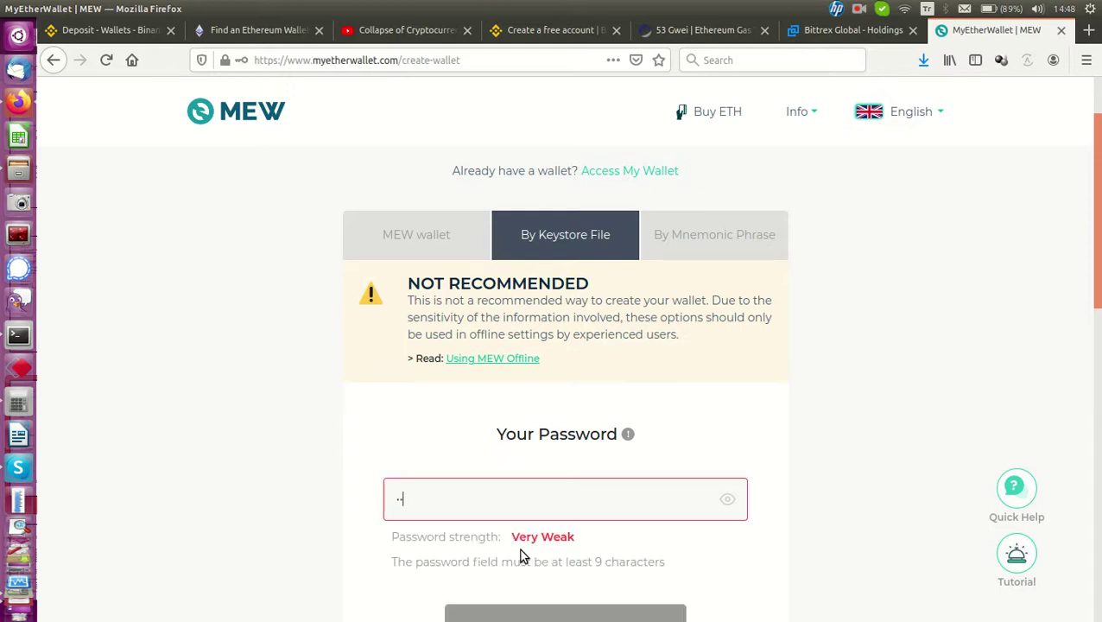
type("••••••")
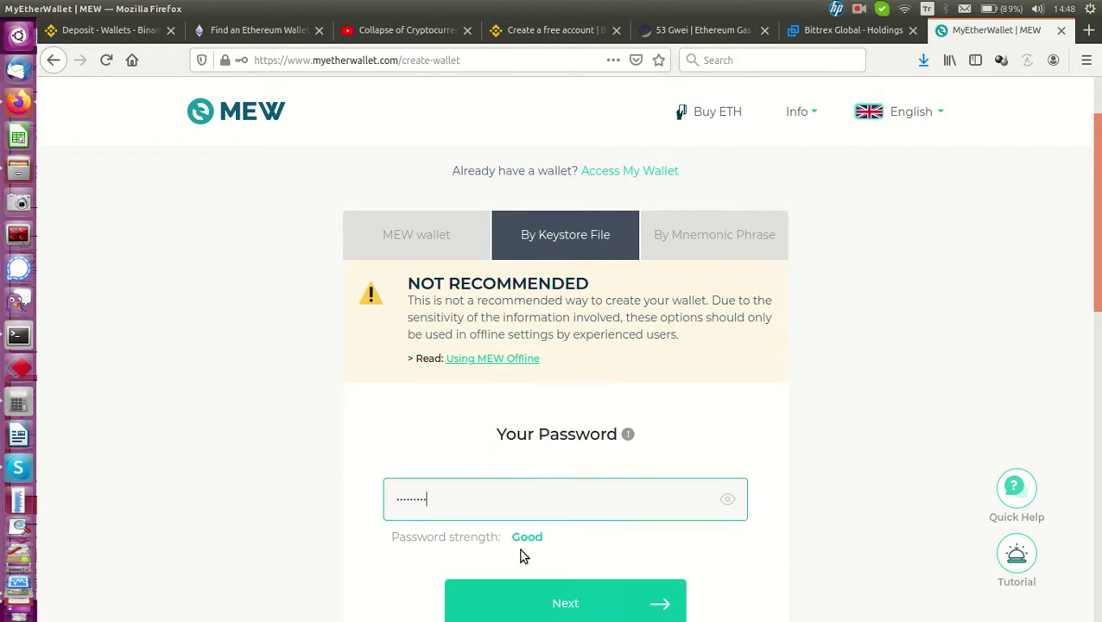
type("•••")
scroll(578, 504, "down", 5)
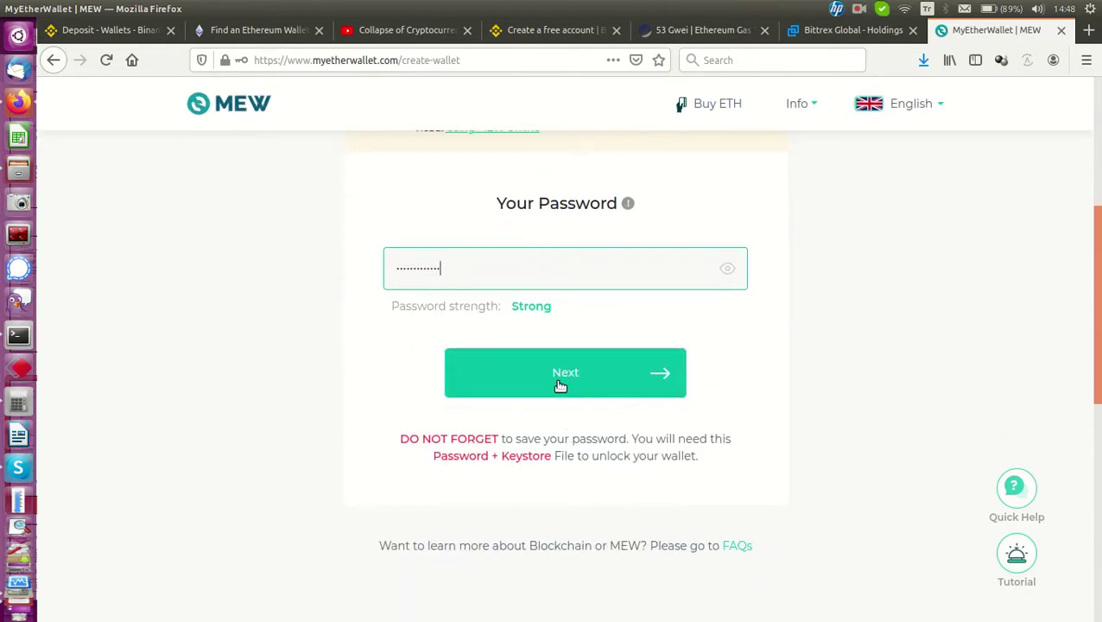
Generate the wallet's keystore file, declining Firefox's offer to save the password
left_click(560, 386)
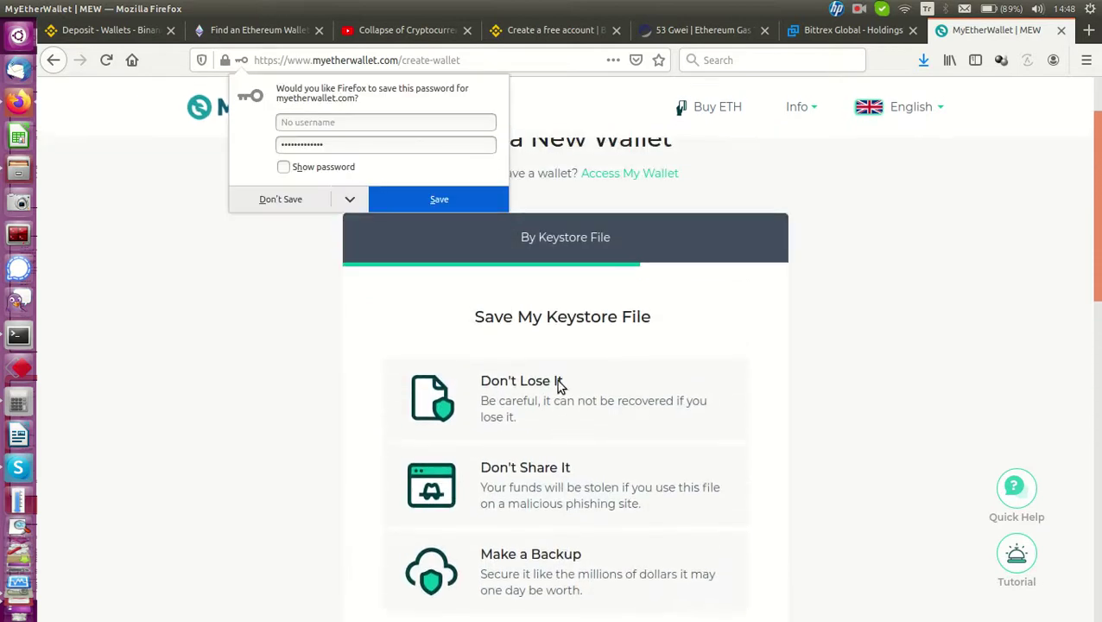
left_click(293, 199)
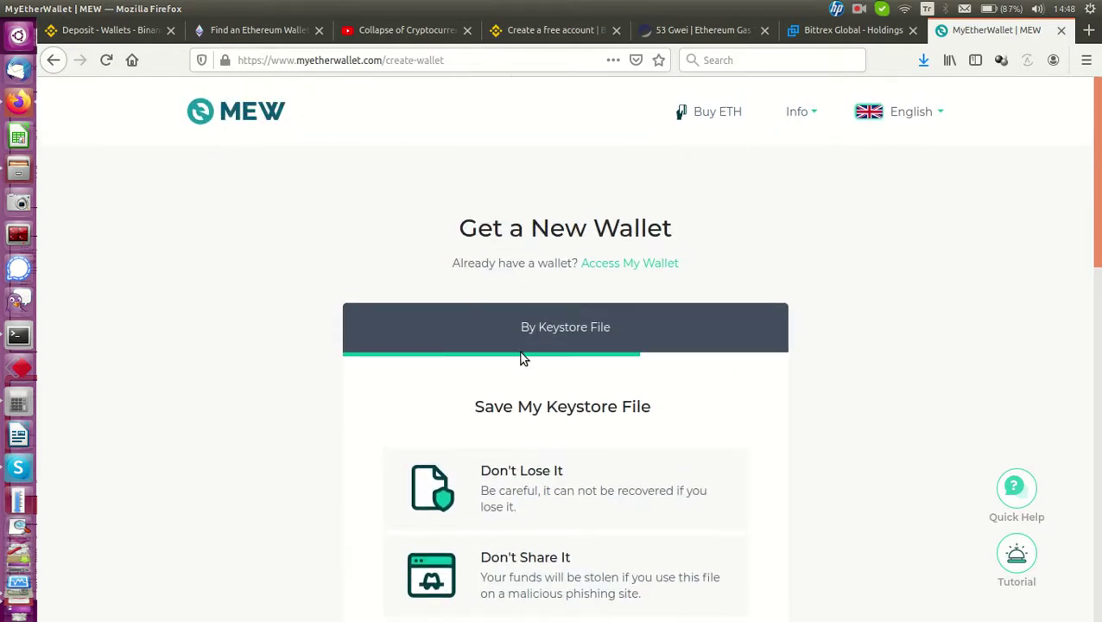
scroll(518, 358, "down", 3)
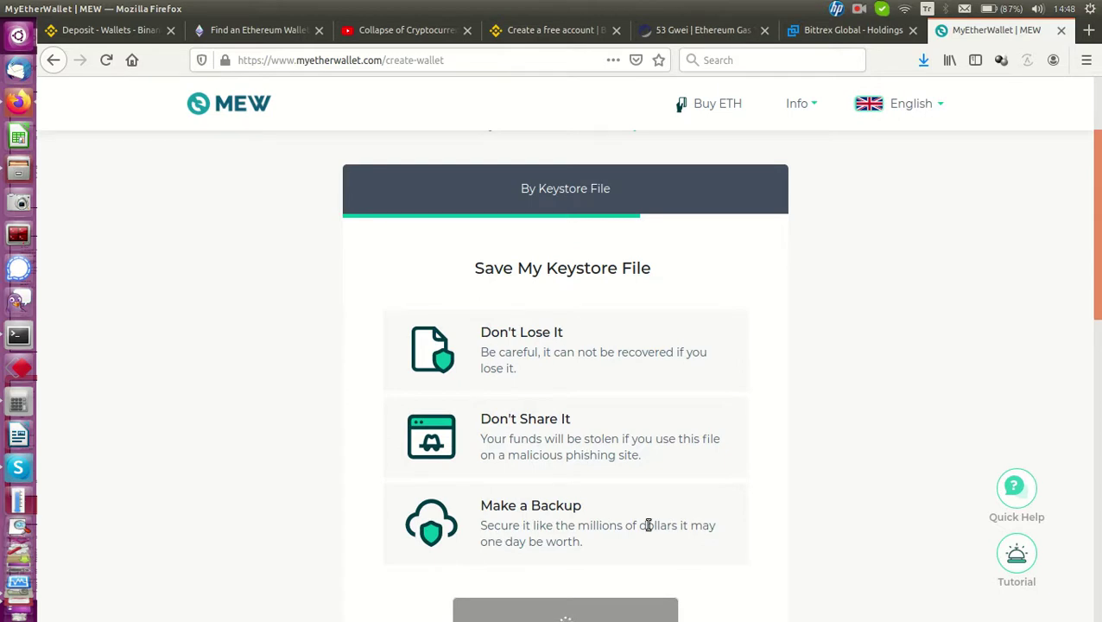
scroll(619, 506, "down", 1)
scroll(618, 507, "down", 2)
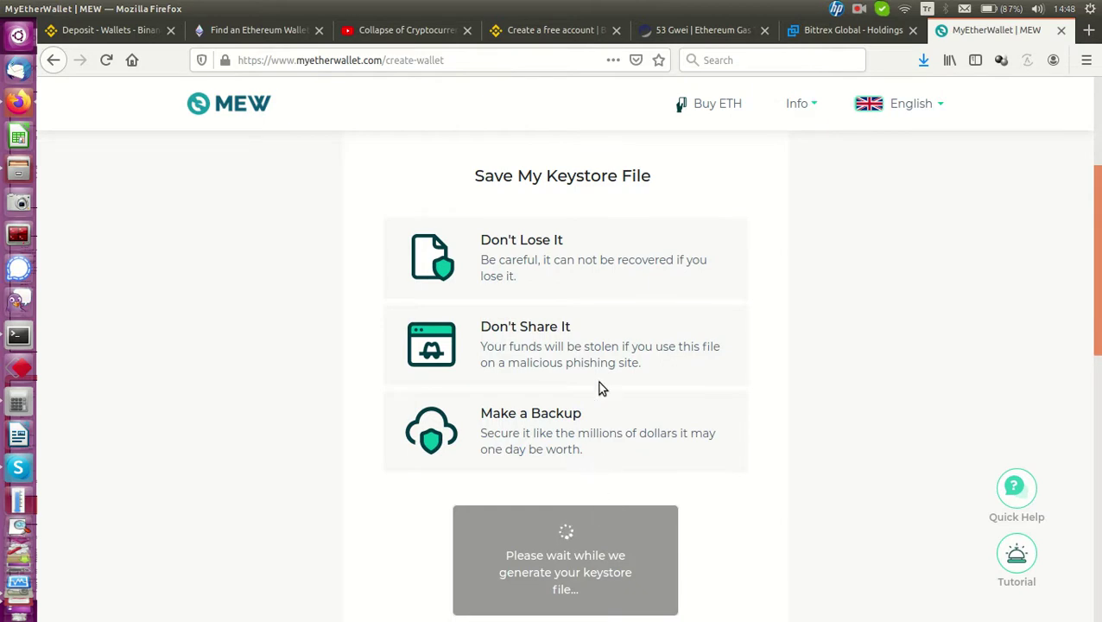
scroll(600, 388, "up", 3)
scroll(607, 394, "up", 2)
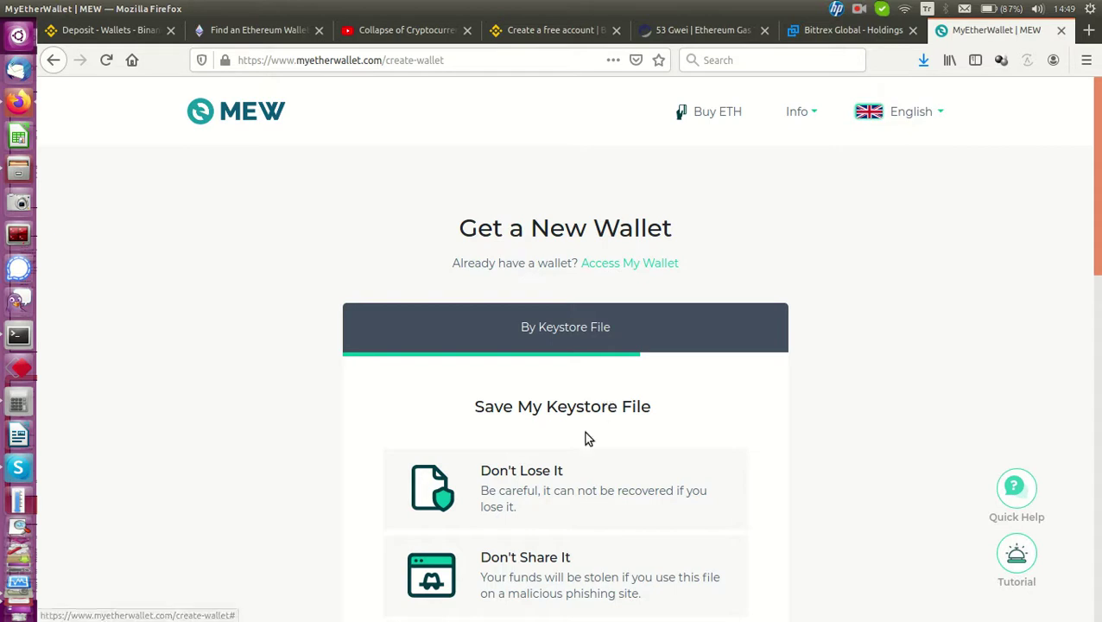
scroll(579, 460, "down", 5)
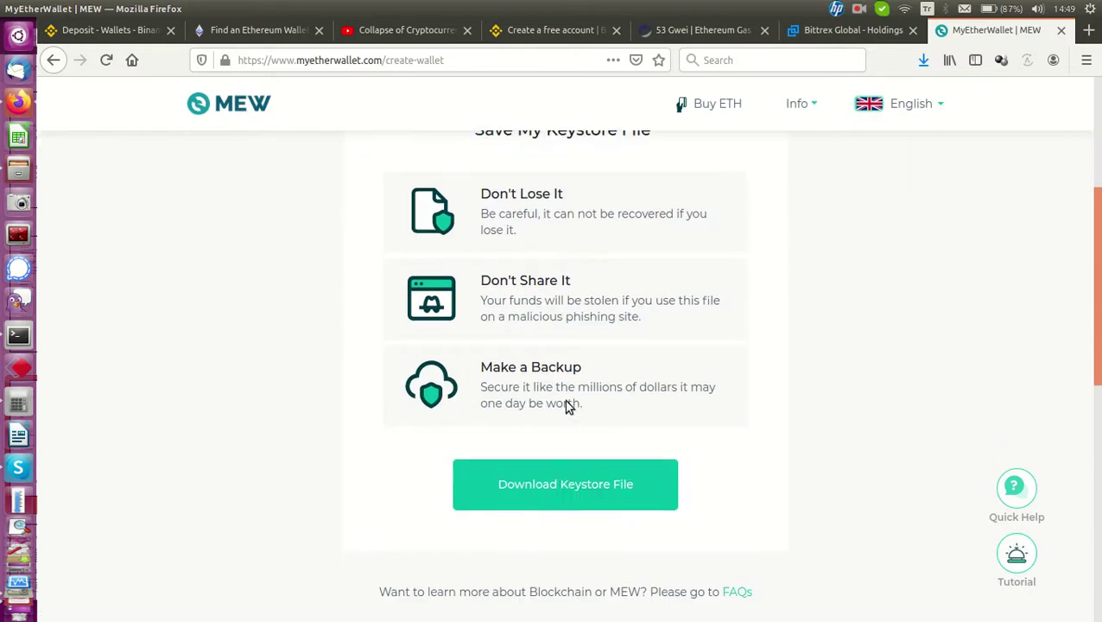
Save the new wallet's keystore file into the Documents/myetherwallet folder
left_click(576, 492)
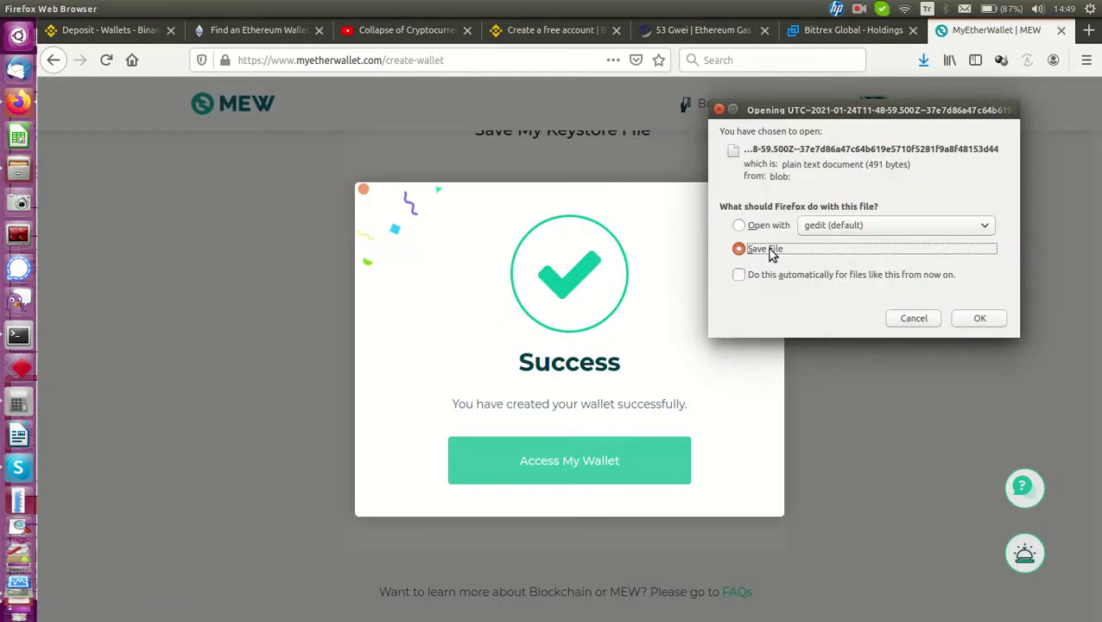
left_click(980, 318)
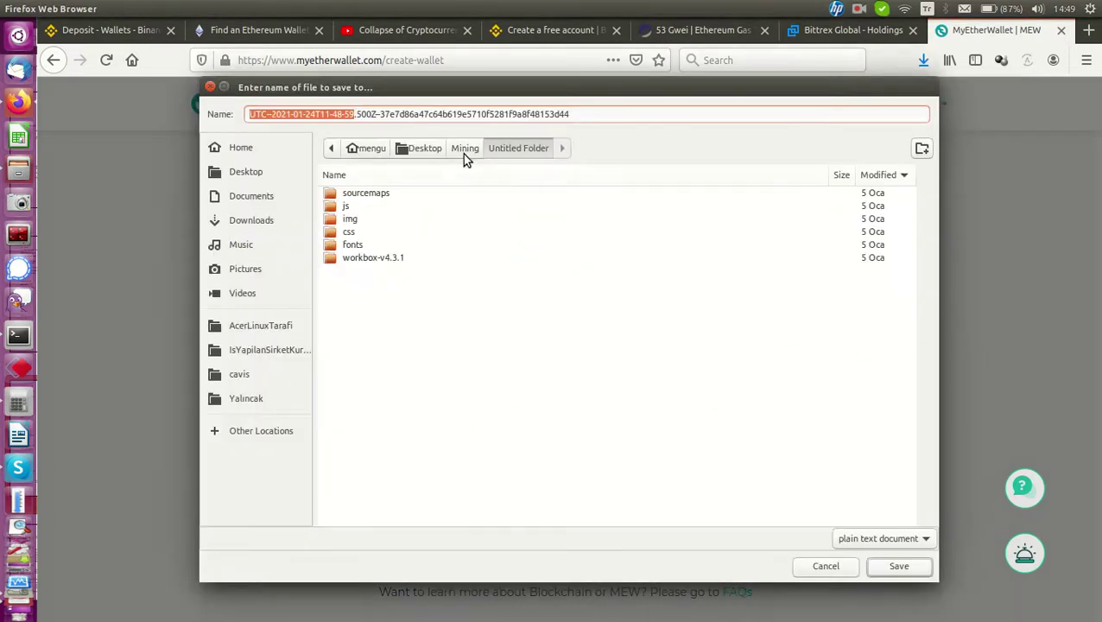
left_click(251, 222)
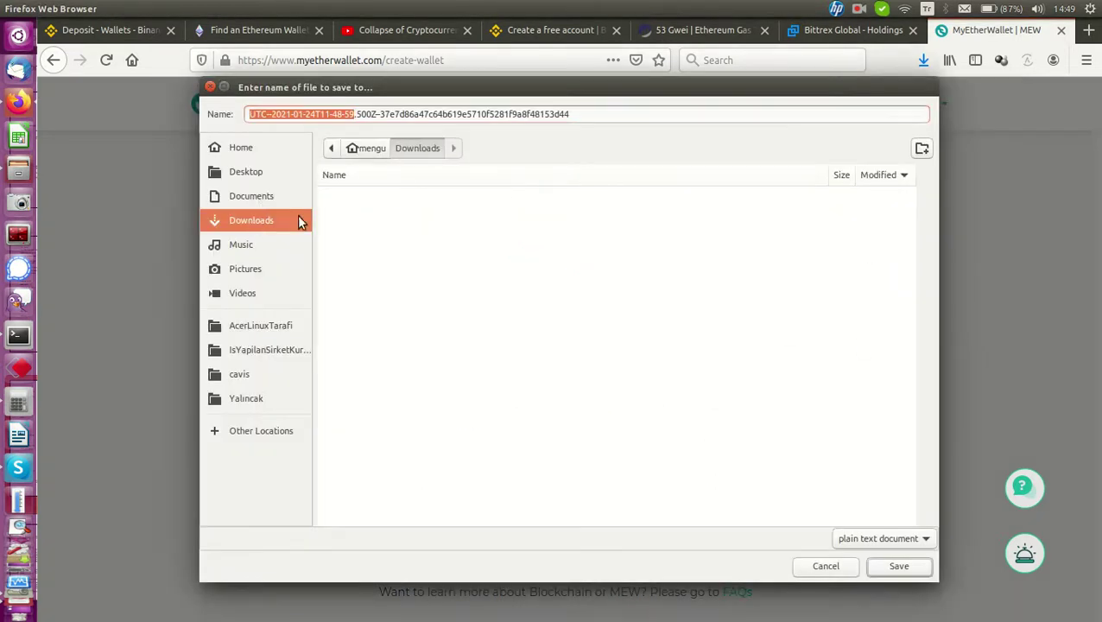
left_click(248, 197)
double_click(363, 195)
left_click(898, 568)
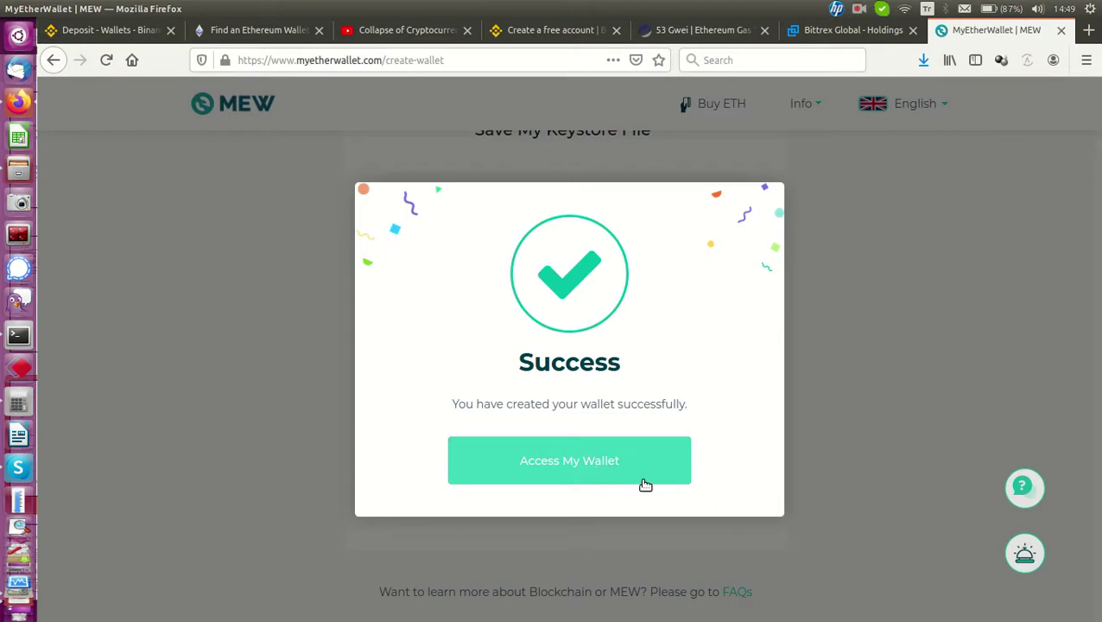
Dismiss the success message, return to the MyEtherWallet home page, and choose Access My Wallet
left_click(906, 265)
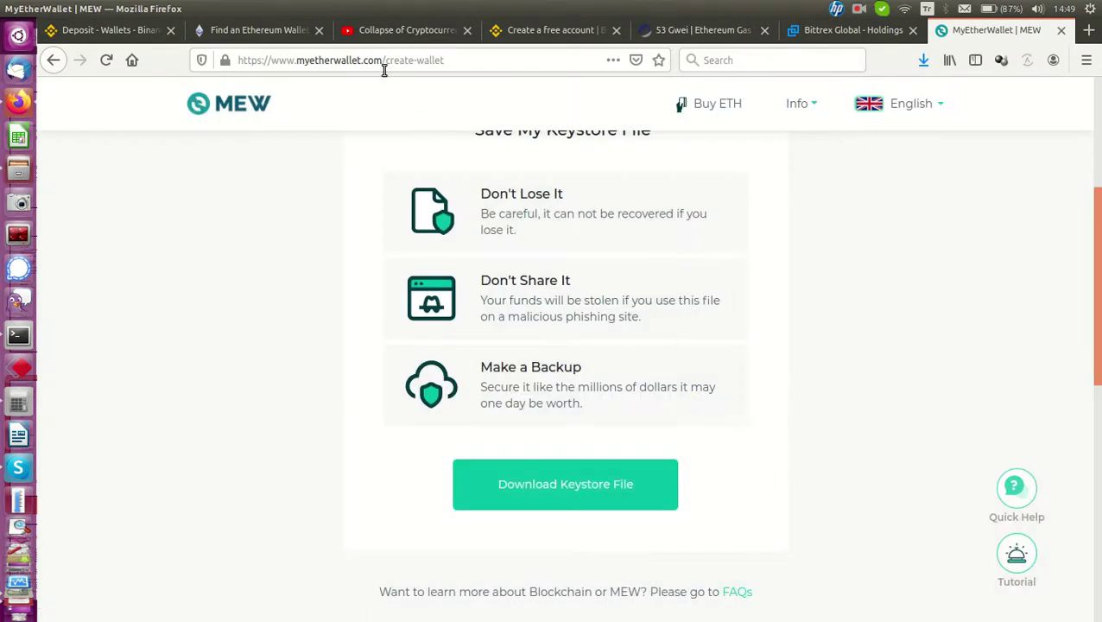
left_click_drag(385, 60, 573, 47)
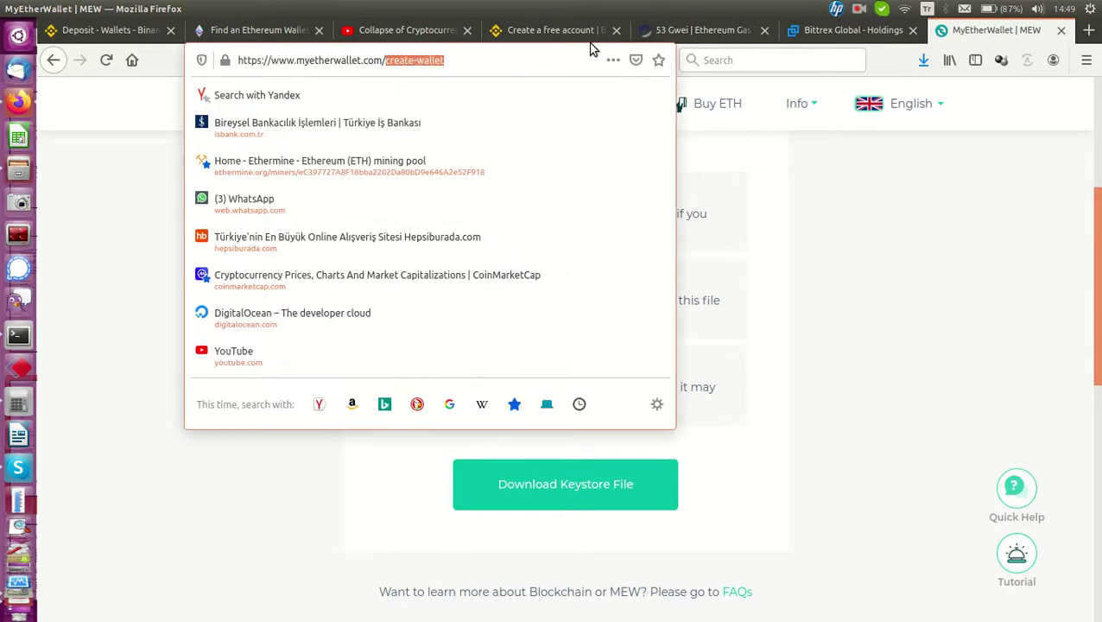
key("BackSpace")
key("Return")
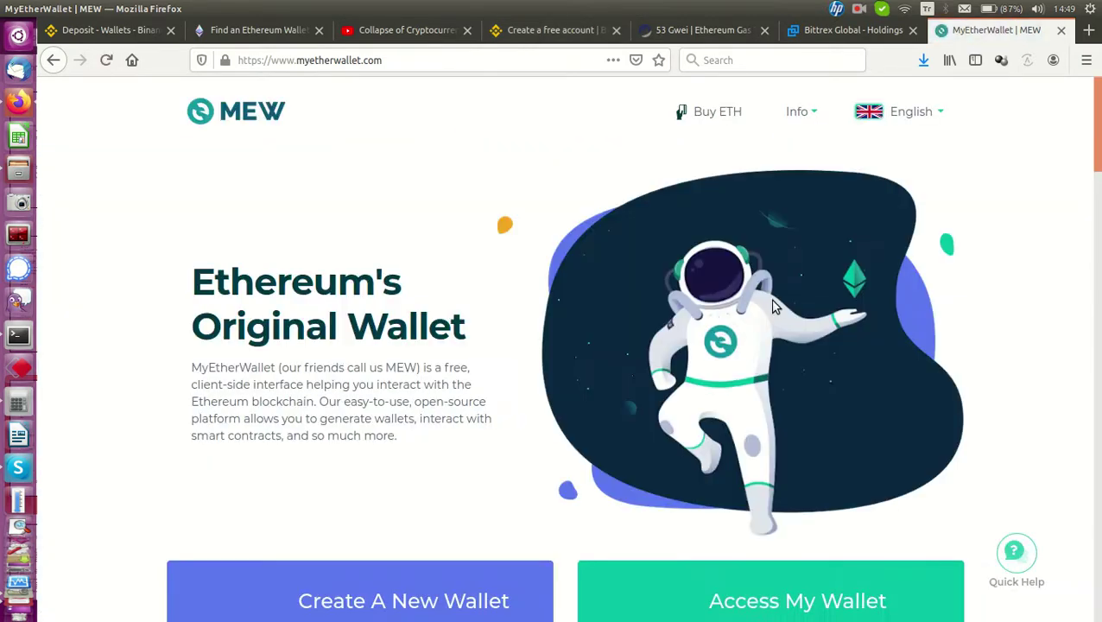
scroll(774, 293, "down", 5)
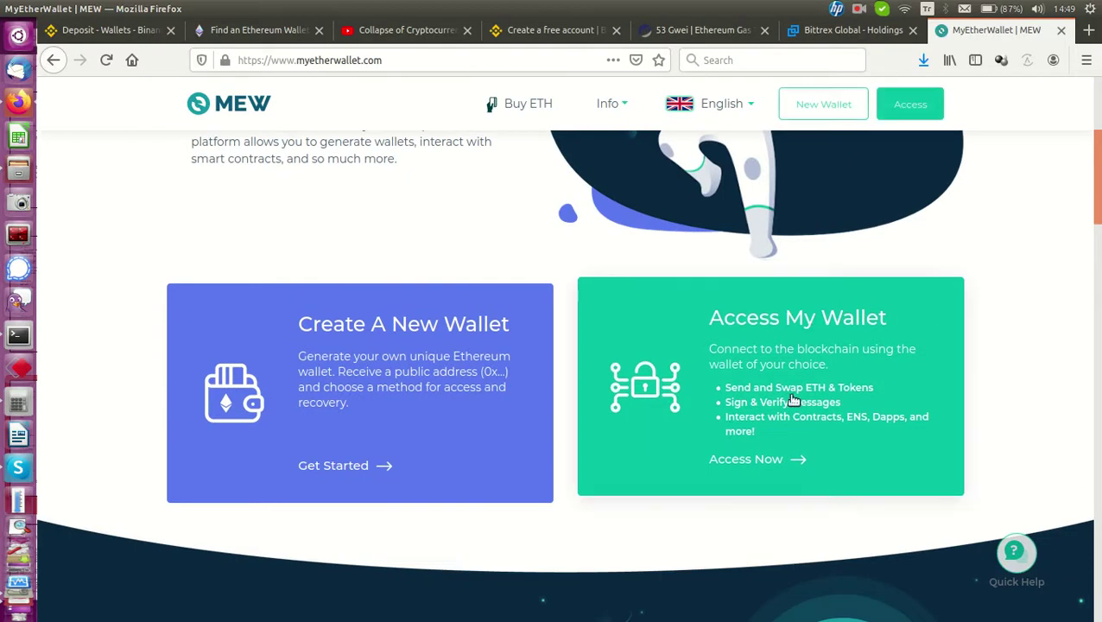
left_click(773, 462)
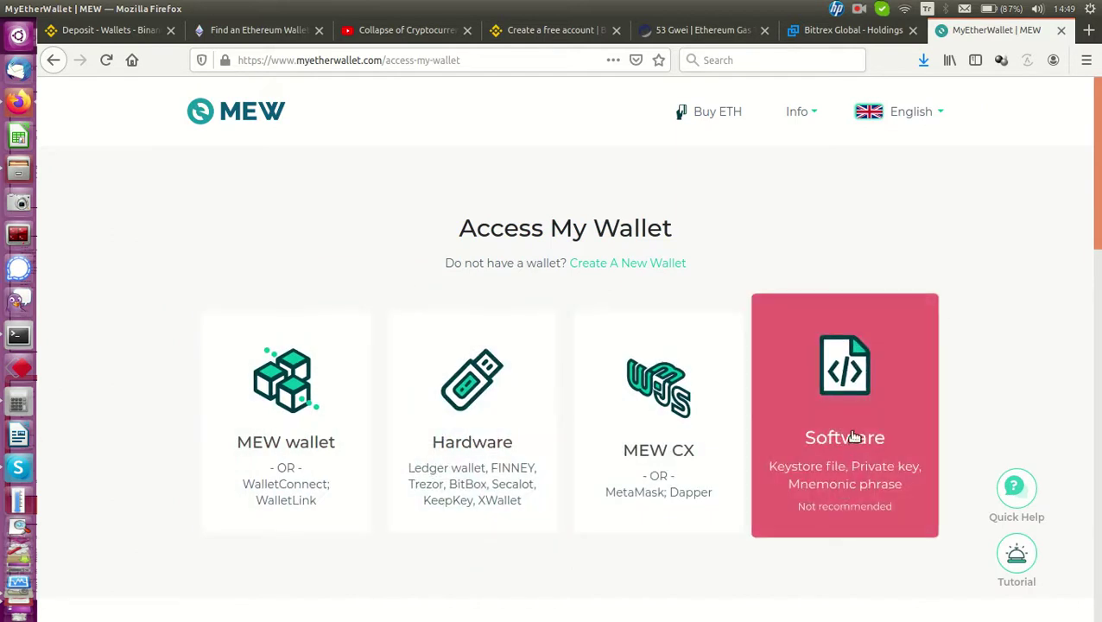
Pick Software > Keystore File access and load the UTC keystore file from myetherwallet
left_click(845, 396)
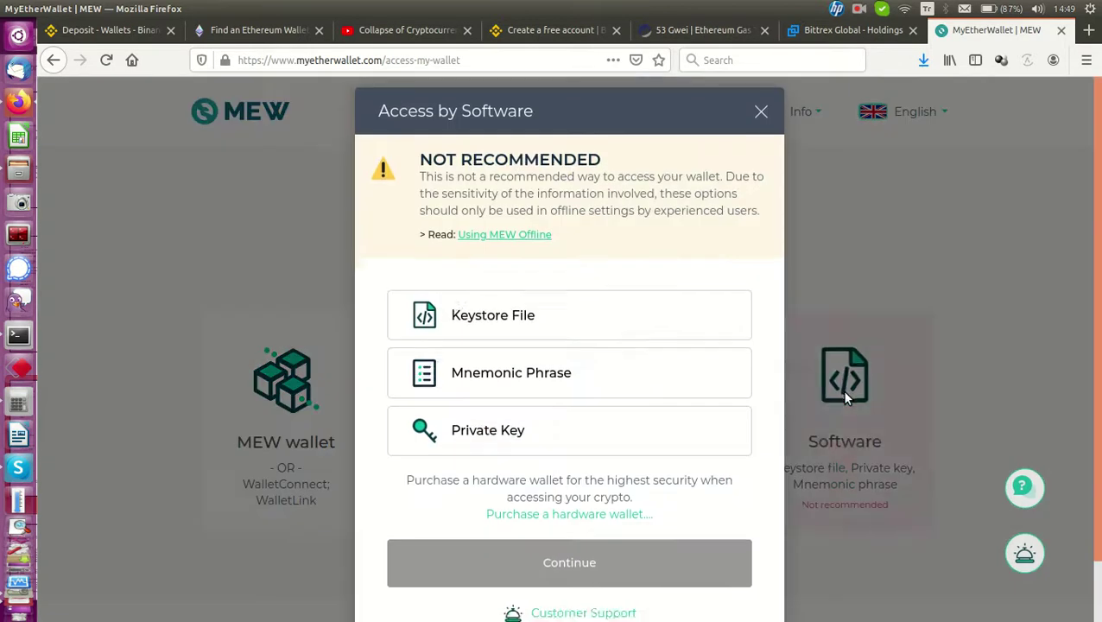
left_click(526, 333)
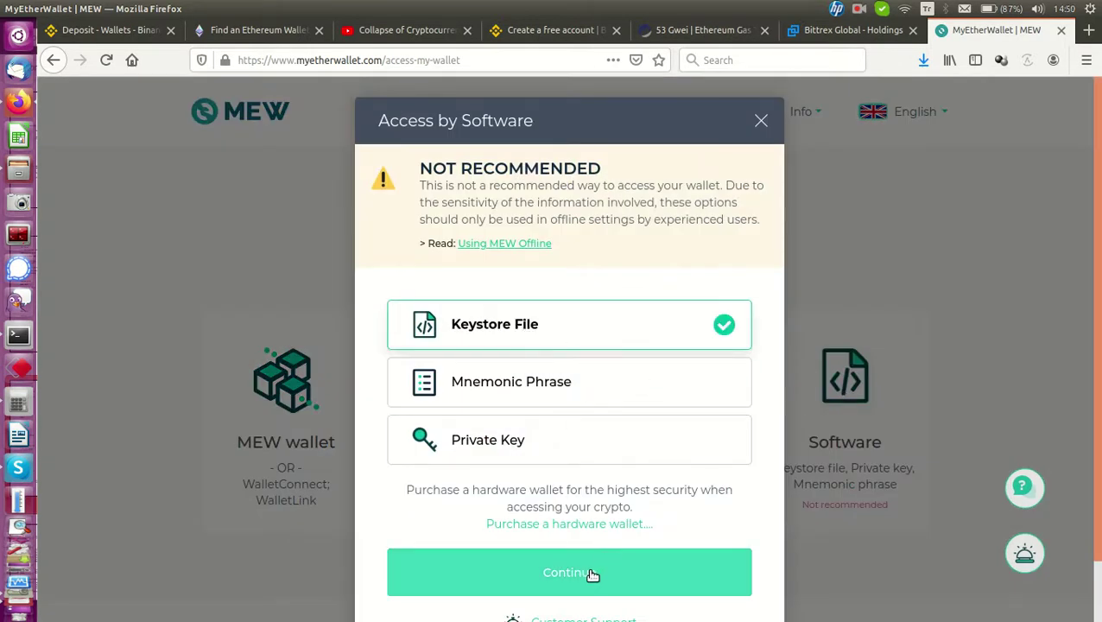
left_click(591, 575)
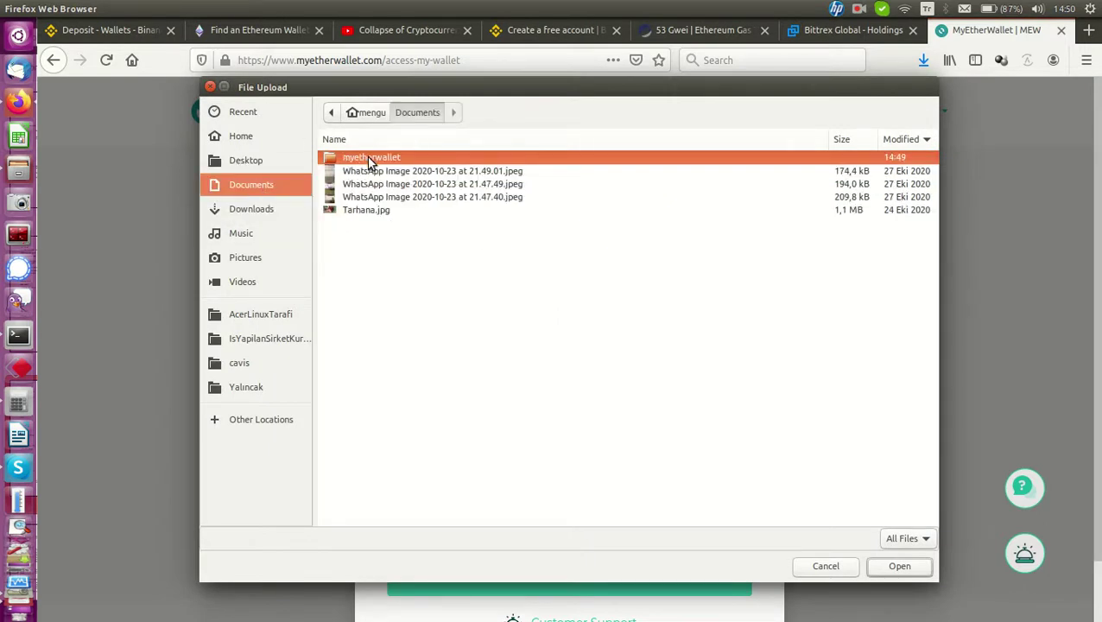
double_click(371, 157)
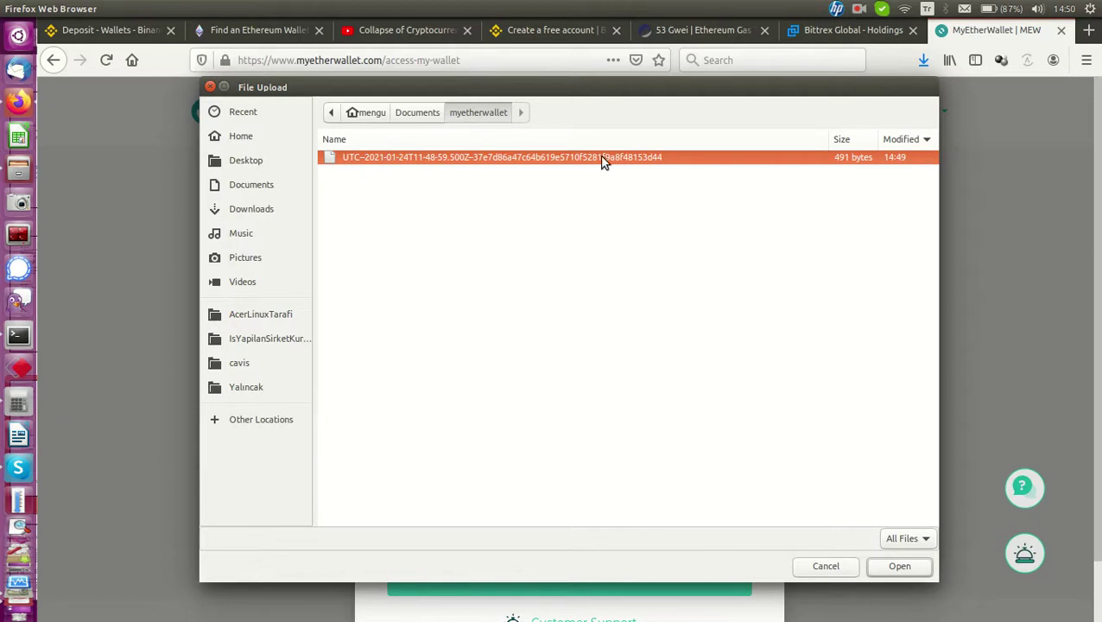
double_click(633, 164)
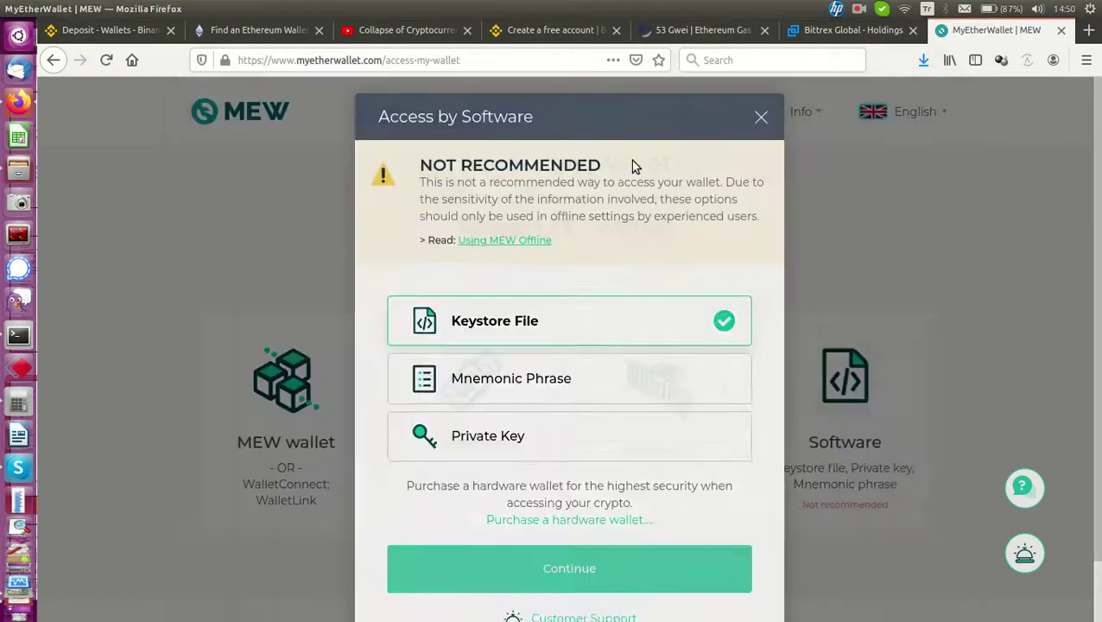
Unlock the wallet with the keystore password, without letting Firefox save it
type("p")
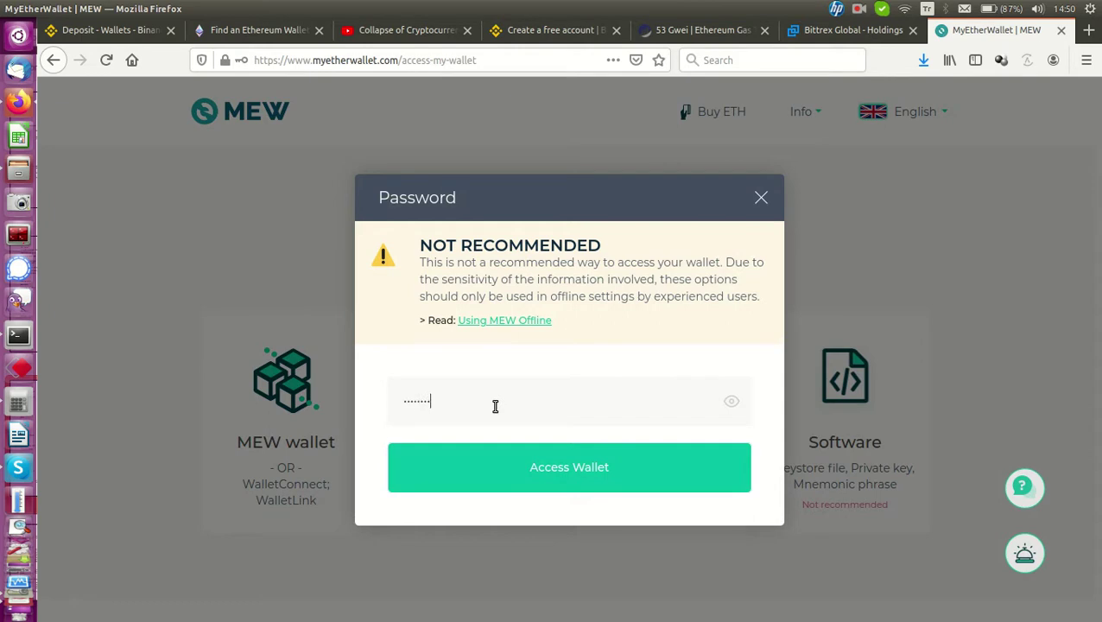
key("Return")
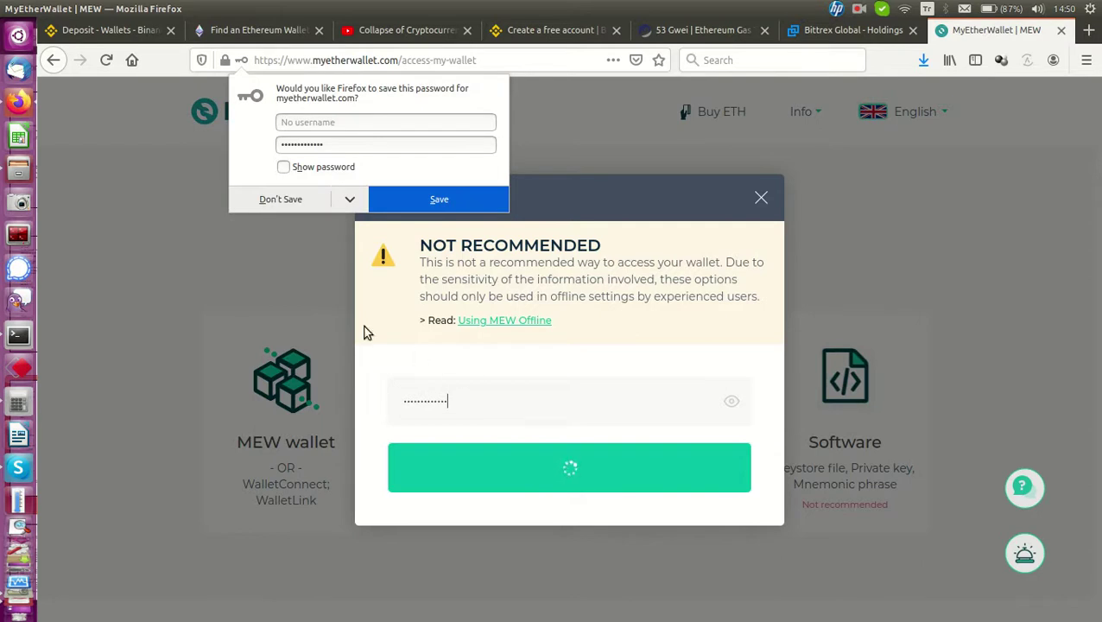
left_click(281, 200)
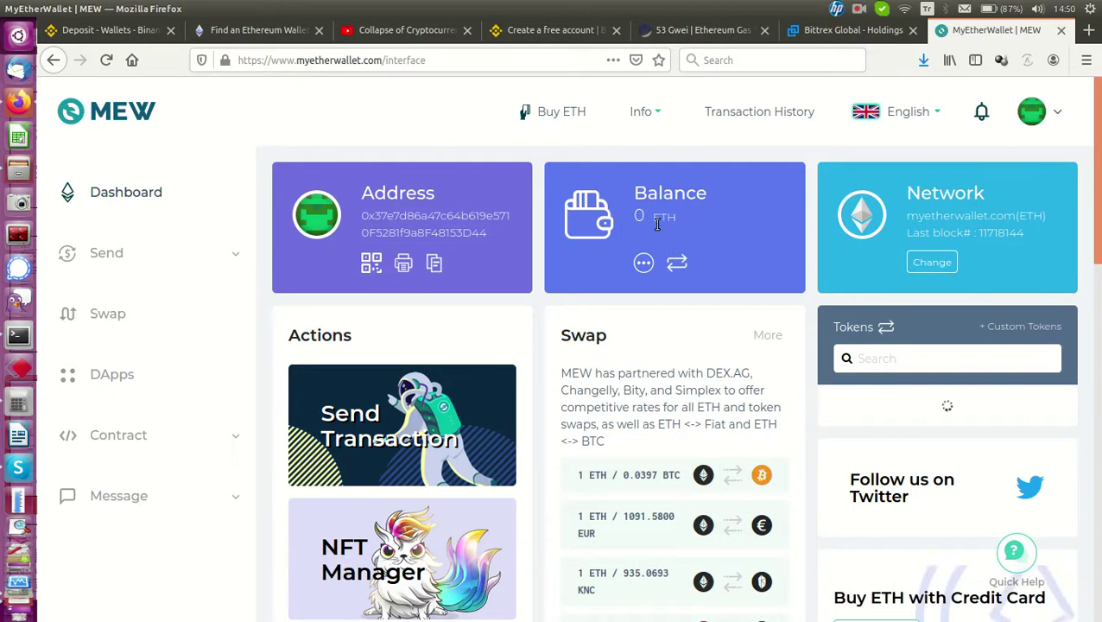
scroll(612, 442, "down", 3)
scroll(611, 443, "up", 3)
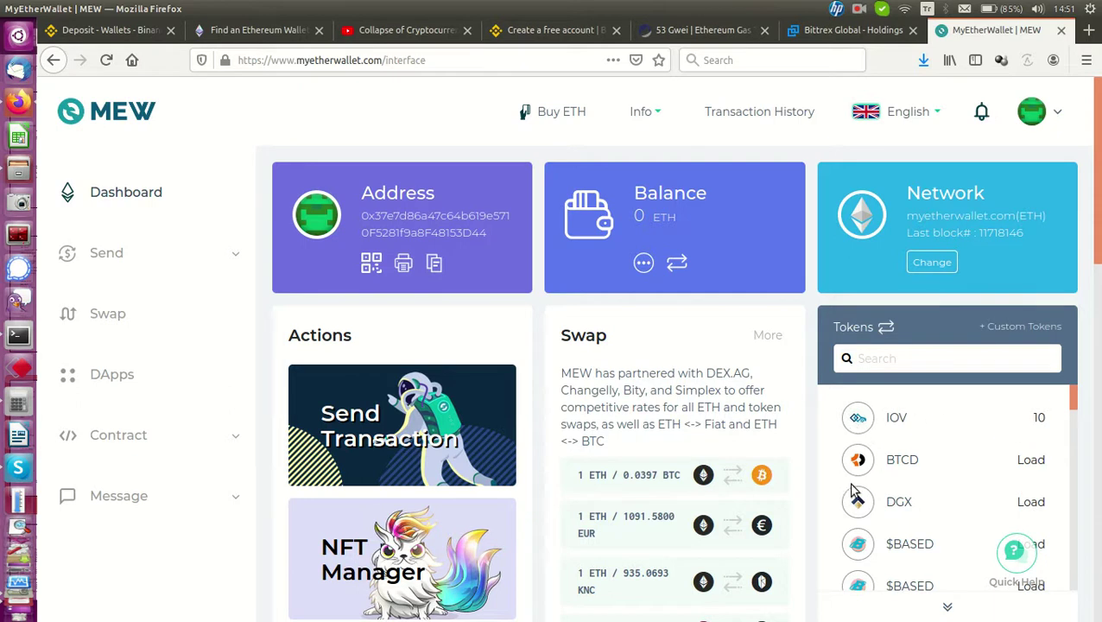
scroll(610, 219, "down", 1)
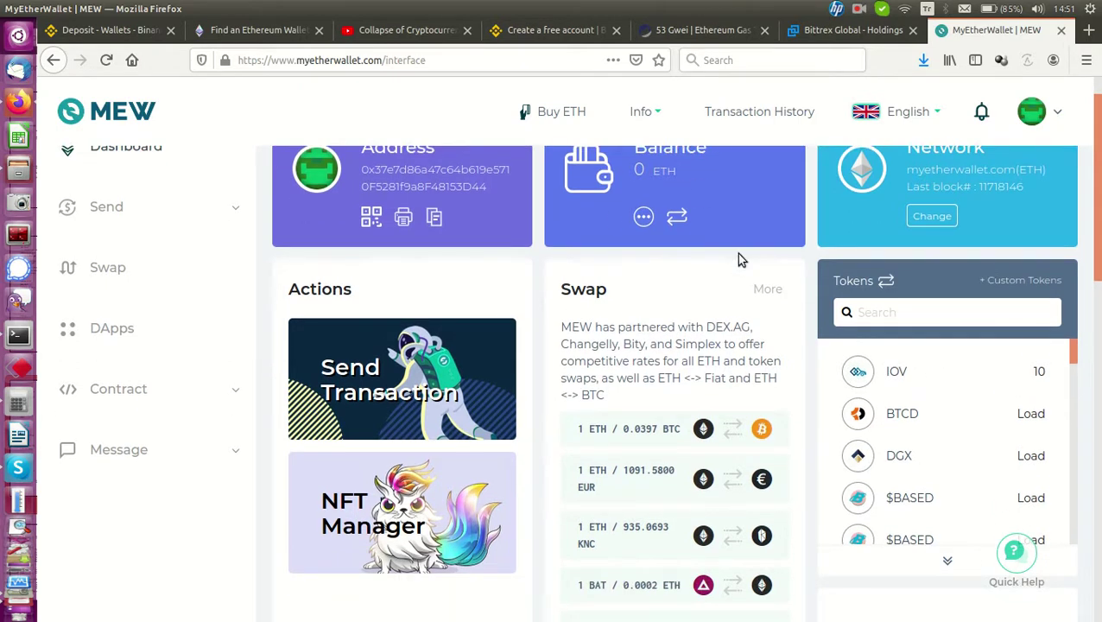
scroll(740, 244, "up", 1)
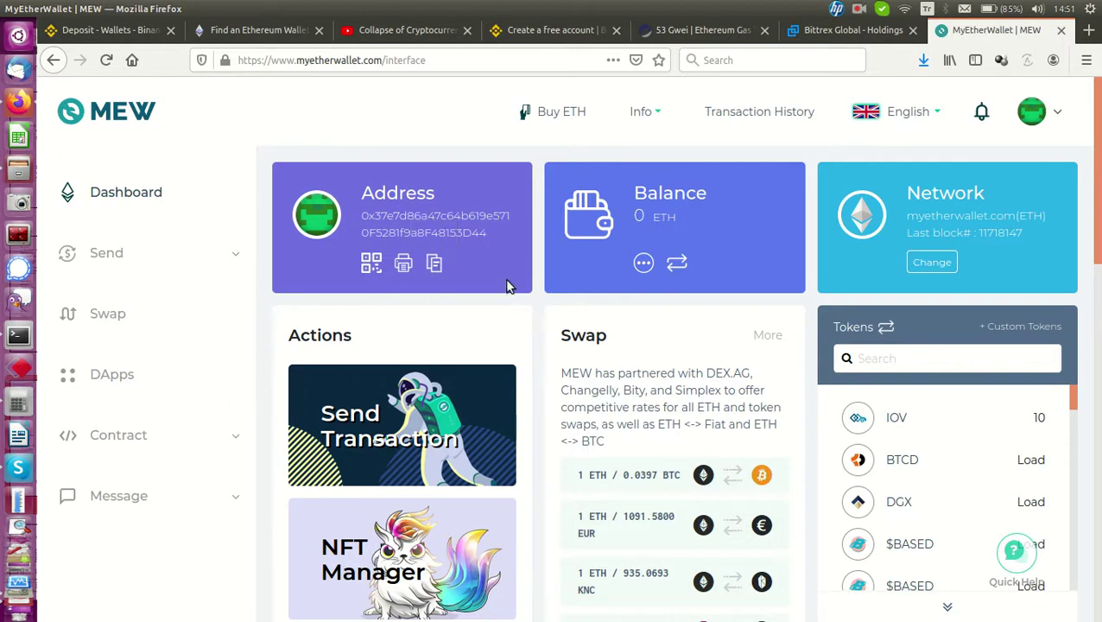
left_click(859, 9)
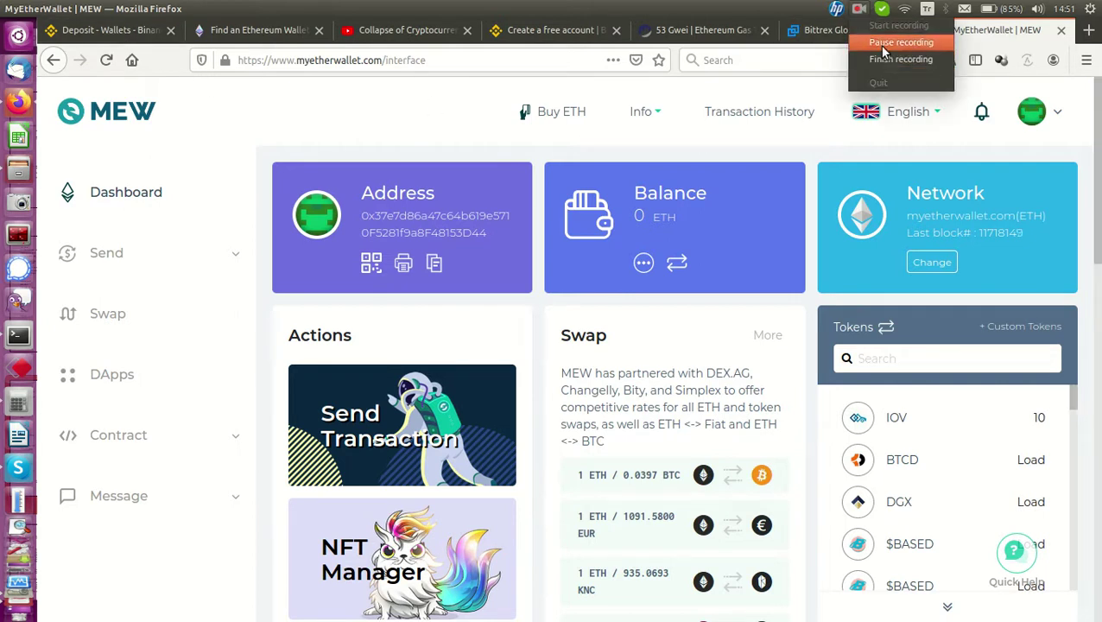
left_click(883, 52)
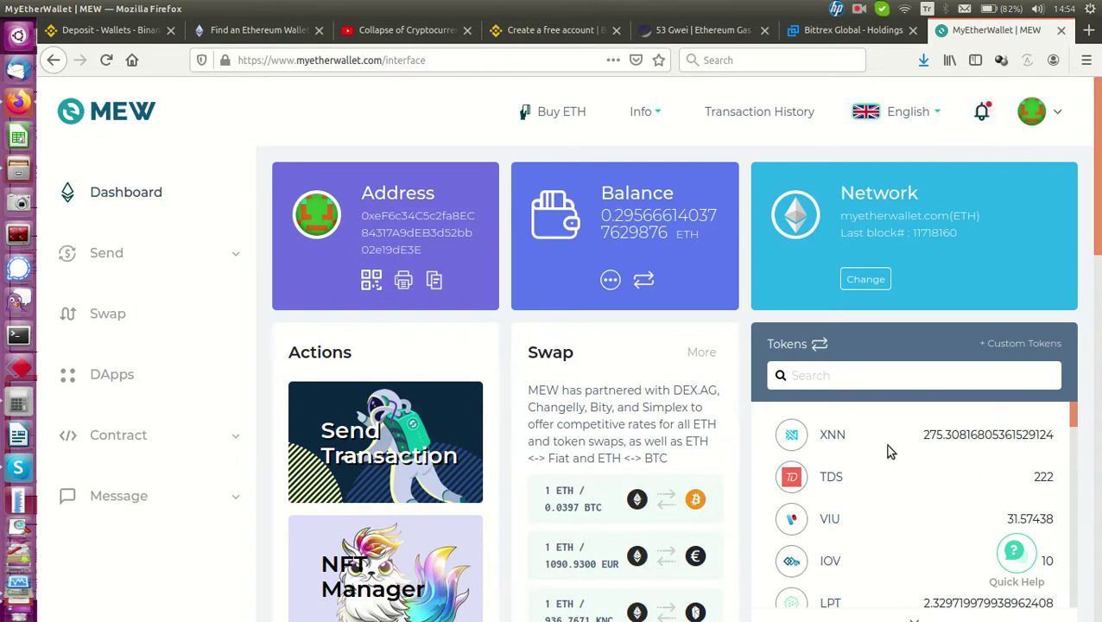
scroll(893, 468, "down", 3)
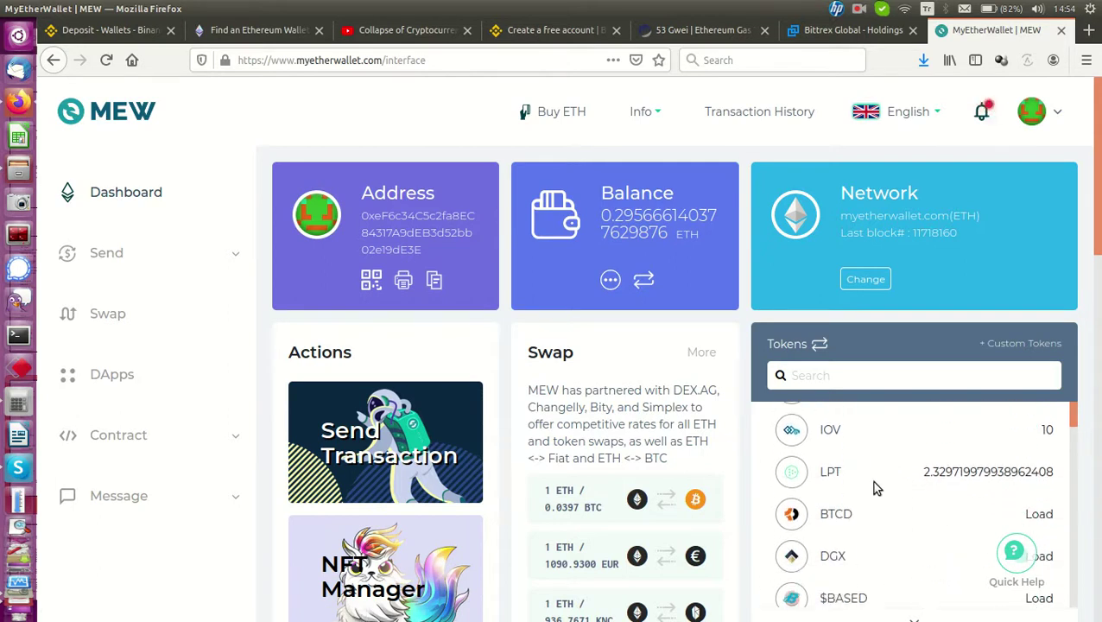
scroll(818, 501, "up", 3)
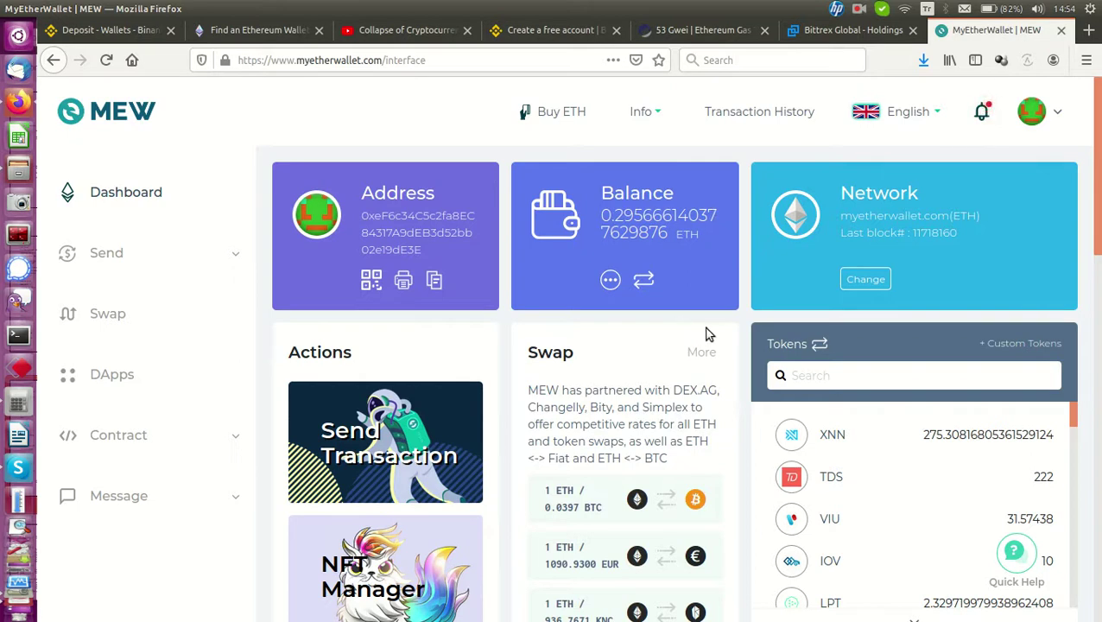
left_click(121, 31)
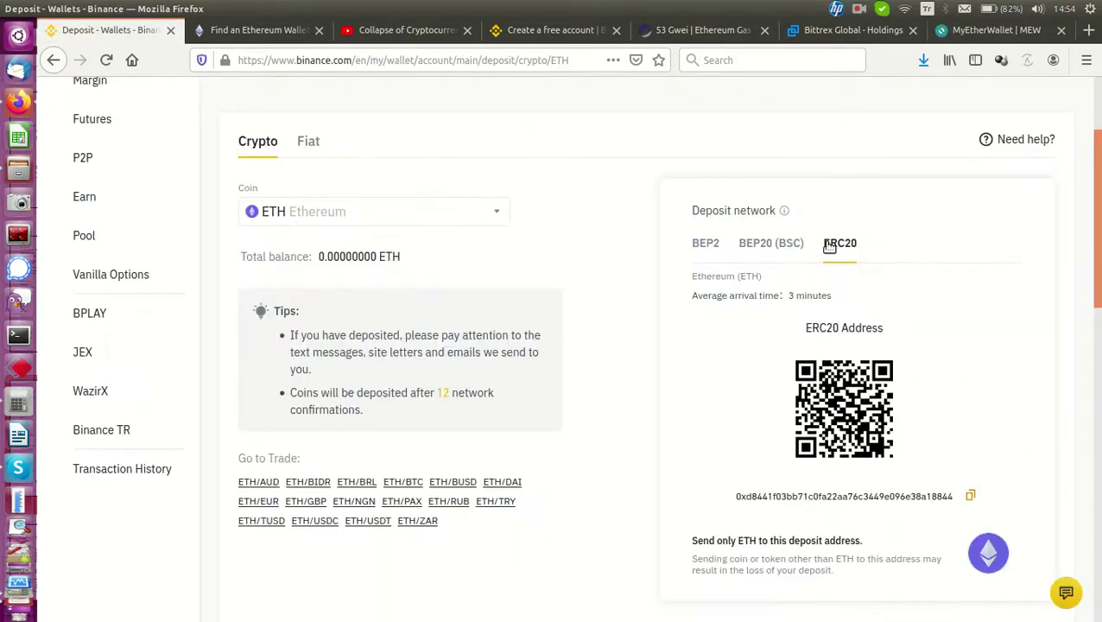
scroll(864, 328, "up", 3)
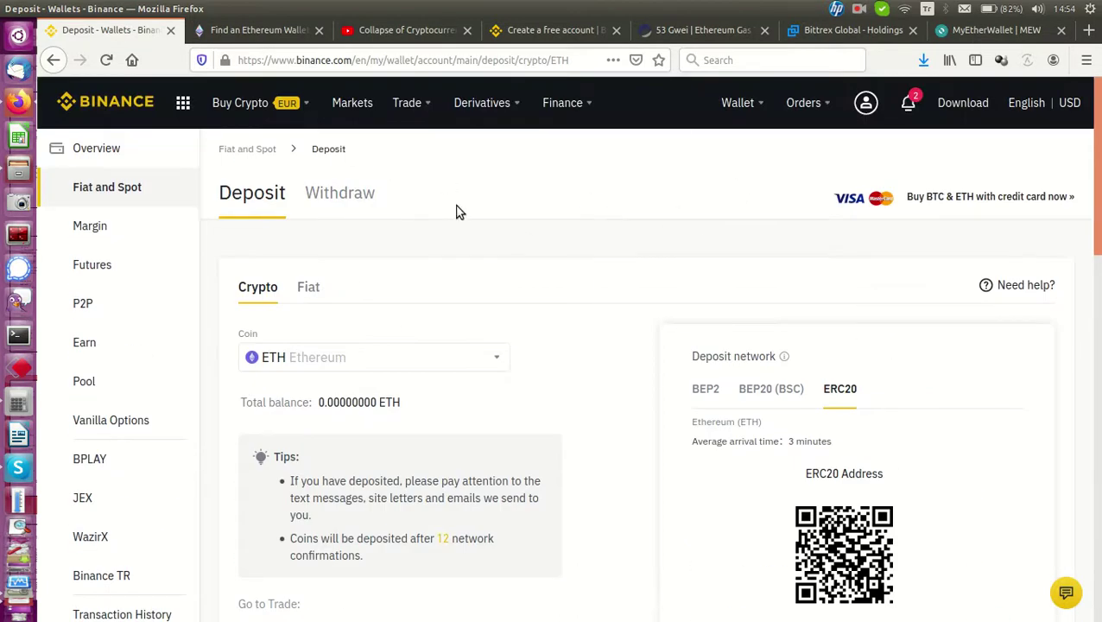
scroll(931, 488, "down", 2)
scroll(853, 326, "down", 3)
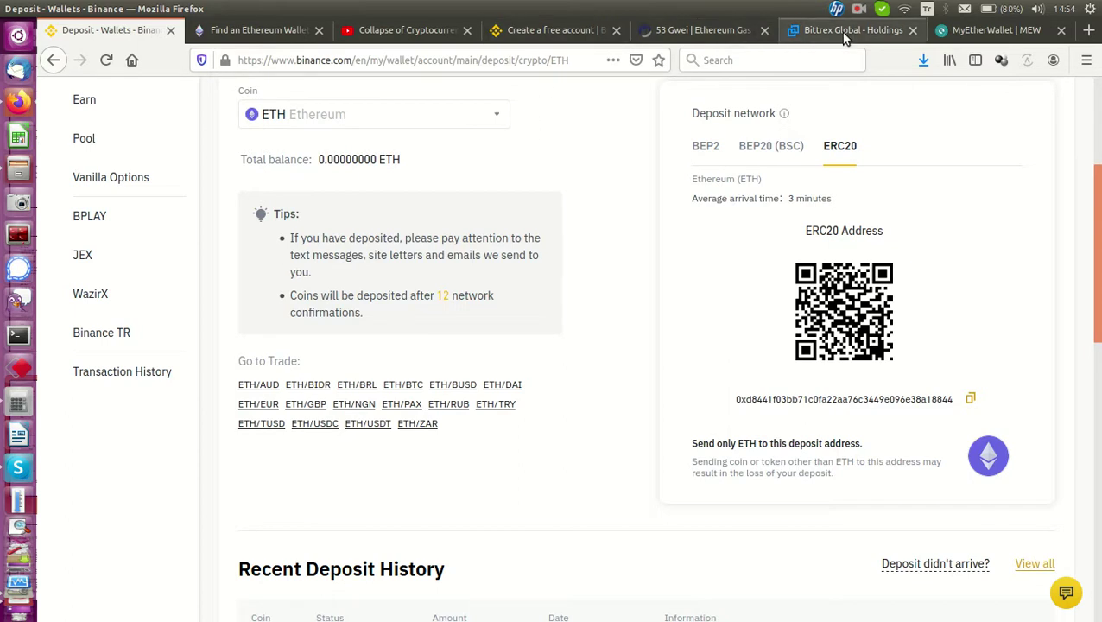
left_click(993, 31)
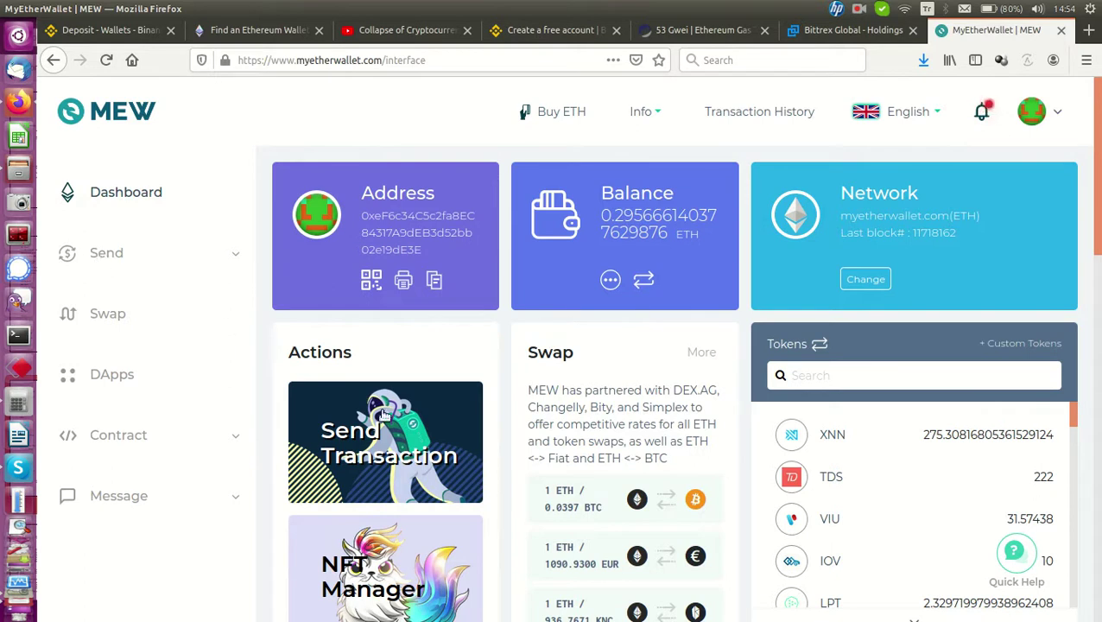
Start an ETH send transaction, refresh the balance, and view the full balance details
left_click(403, 453)
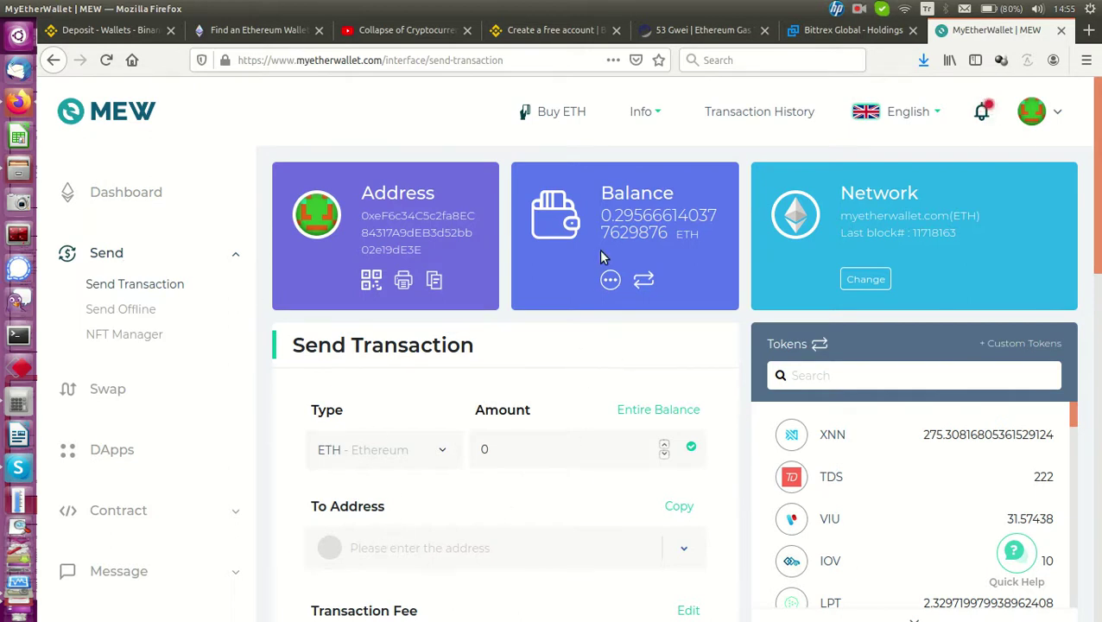
left_click(510, 448)
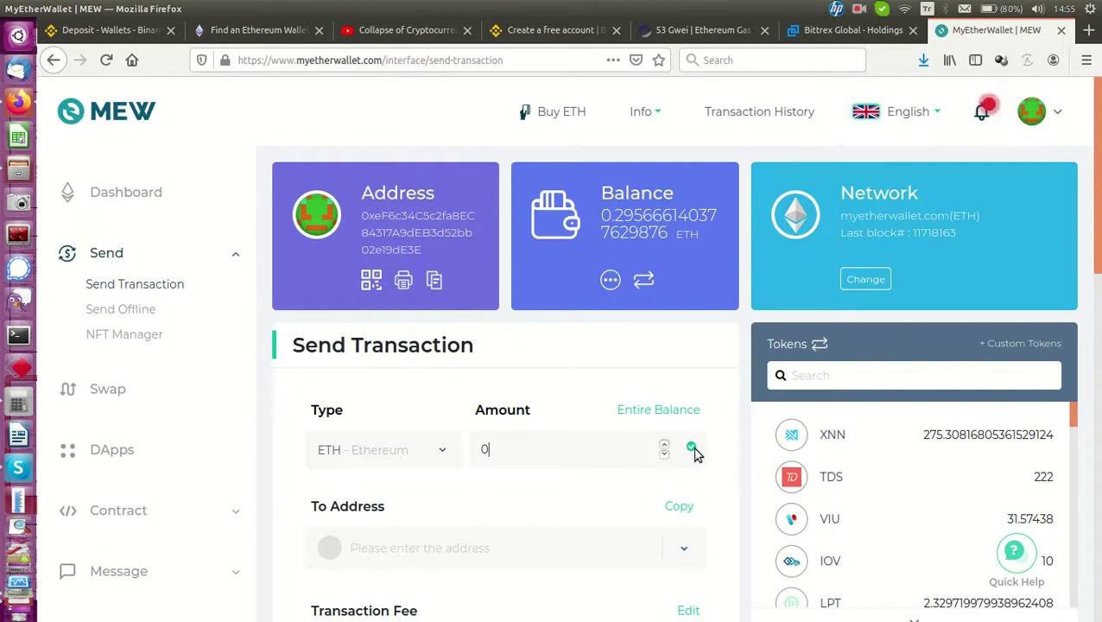
left_click(443, 453)
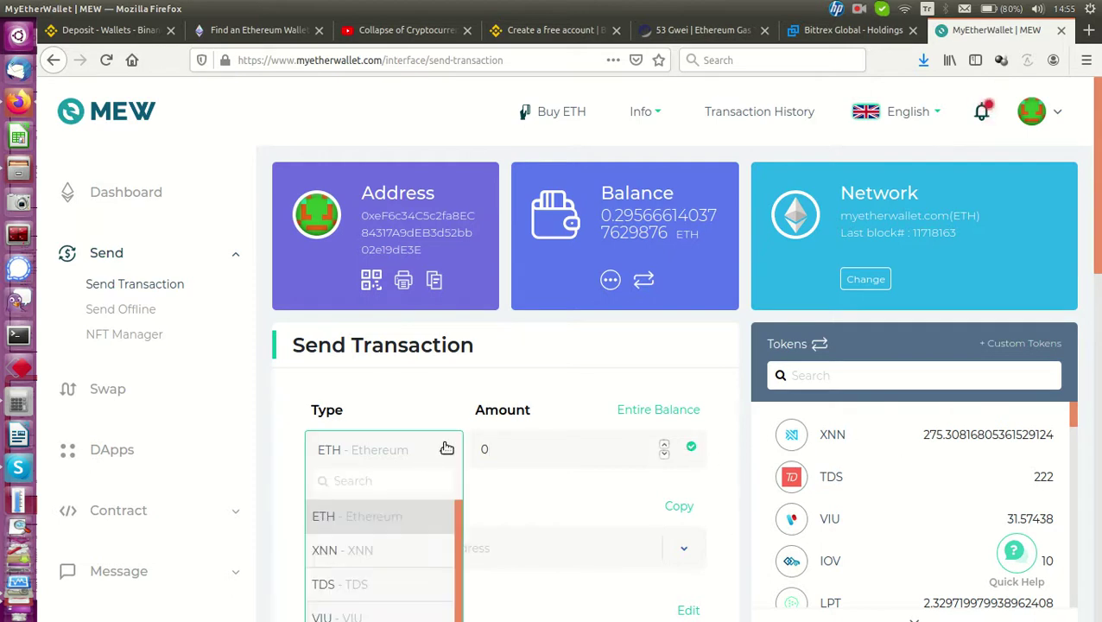
left_click(374, 517)
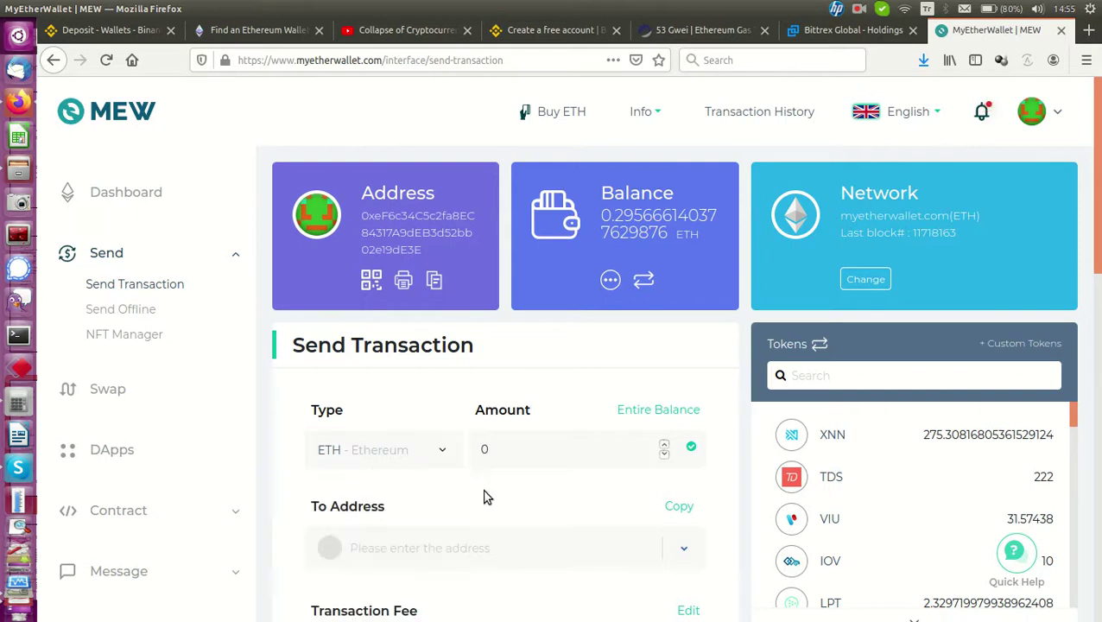
left_click(610, 284)
left_click(609, 281)
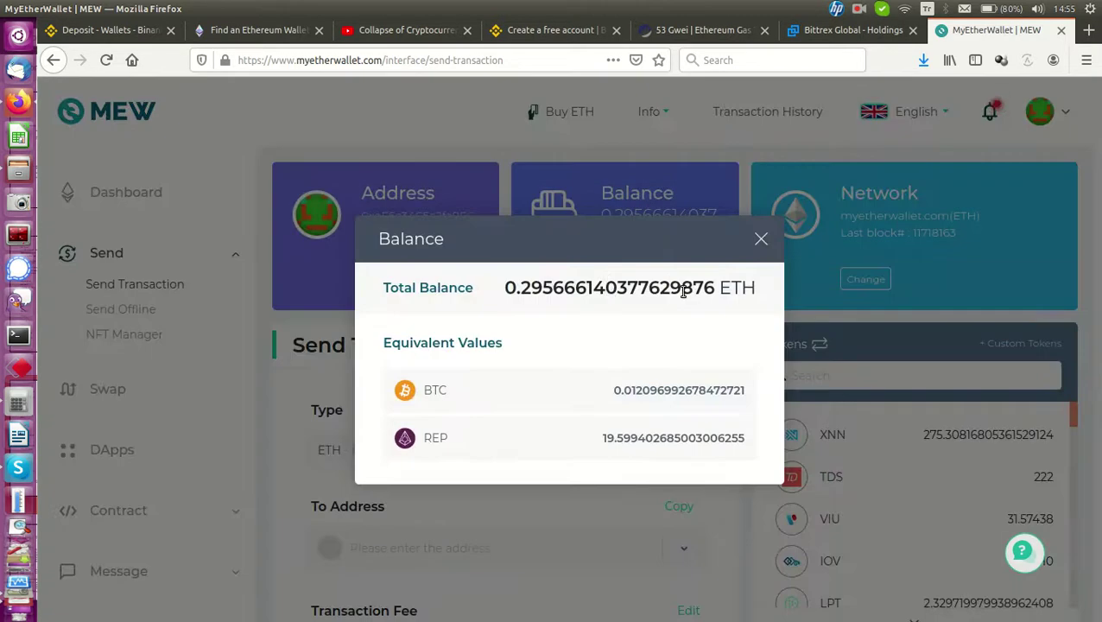
Enter 0.295 as the ETH amount to send
left_click(760, 238)
scroll(678, 427, "down", 4)
left_click(535, 269)
scroll(597, 327, "up", 3)
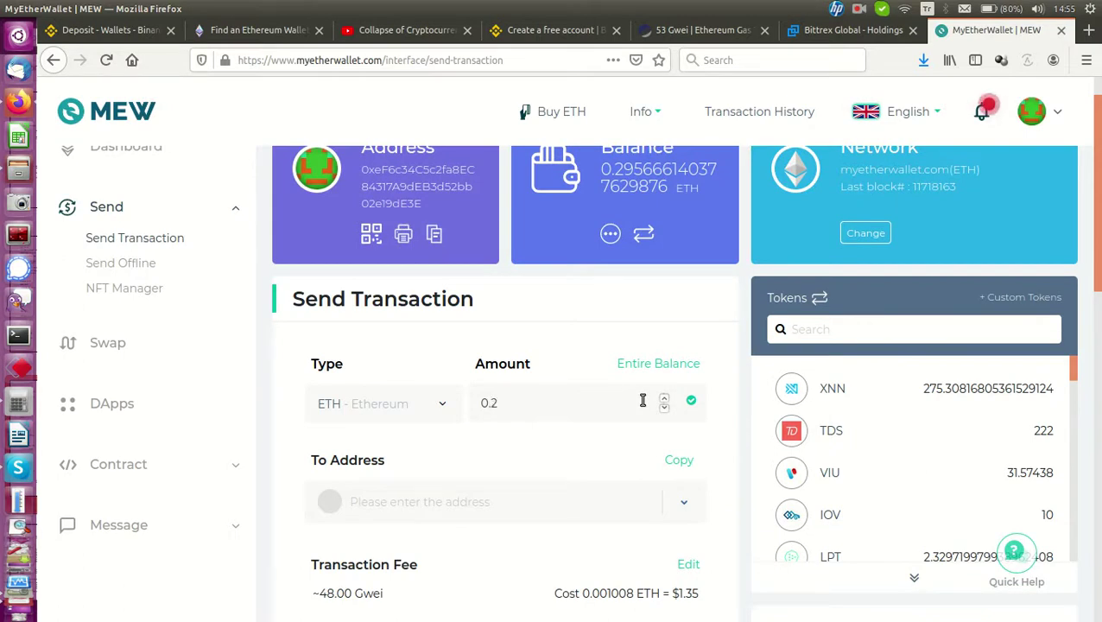
type(".295")
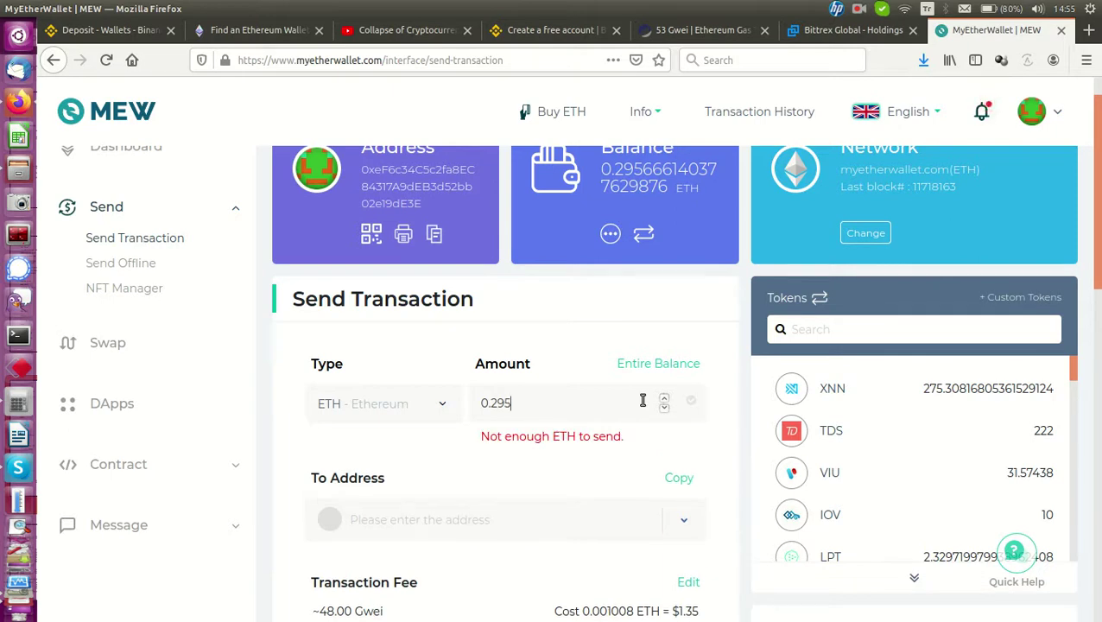
key("BackSpace")
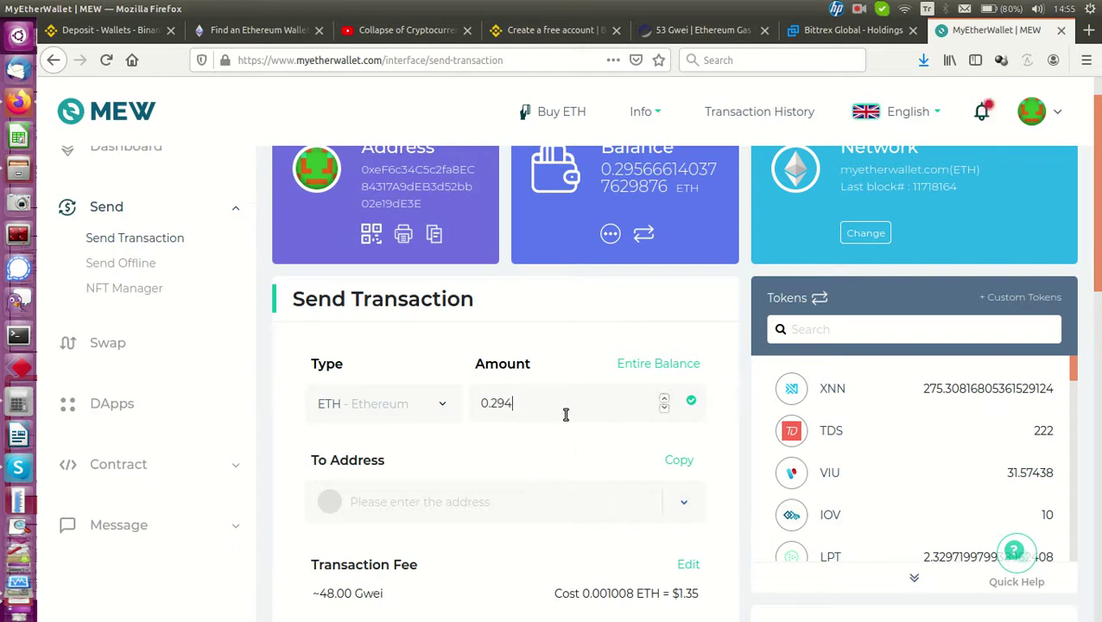
type("5")
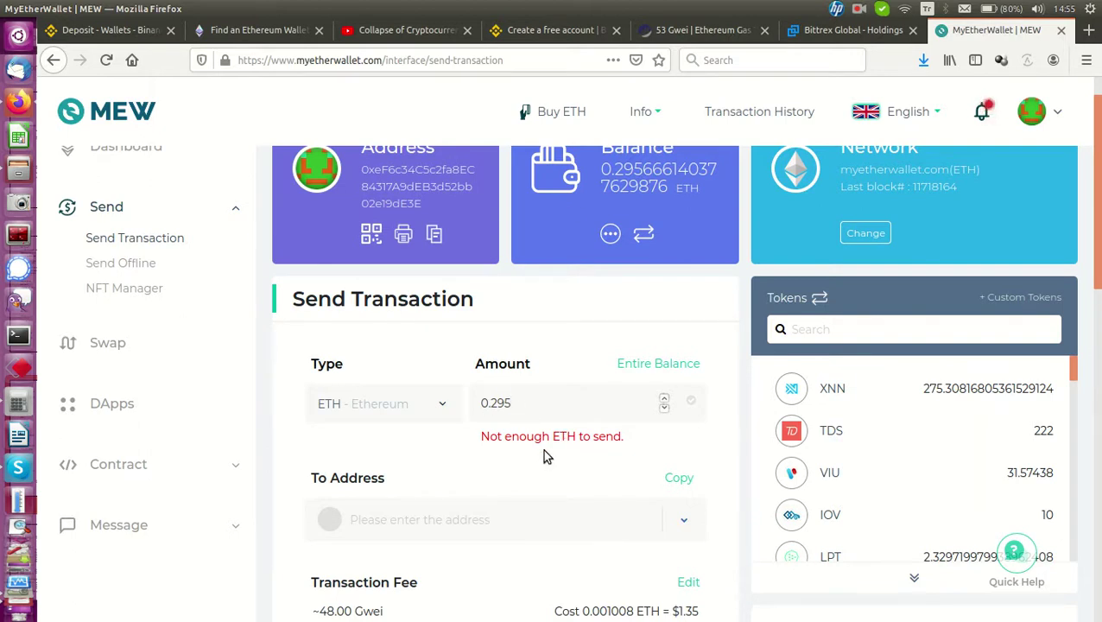
scroll(485, 518, "down", 2)
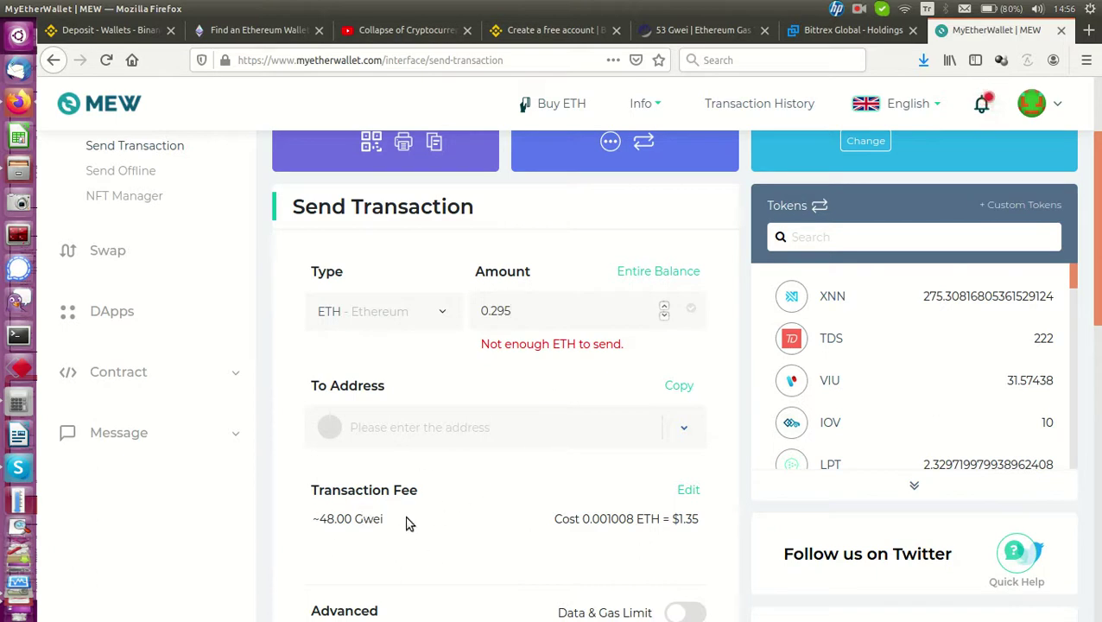
Reload Etherscan's Gas Tracker to see Low 50, Average 58 and High 73 gwei
left_click(695, 31)
scroll(354, 341, "up", 10)
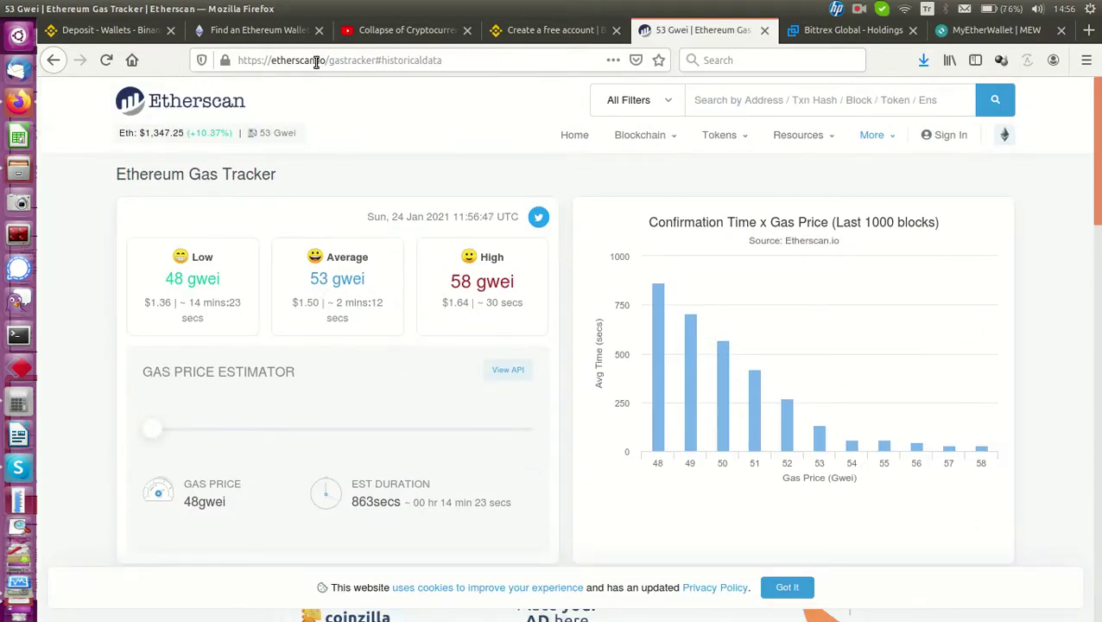
left_click(280, 135)
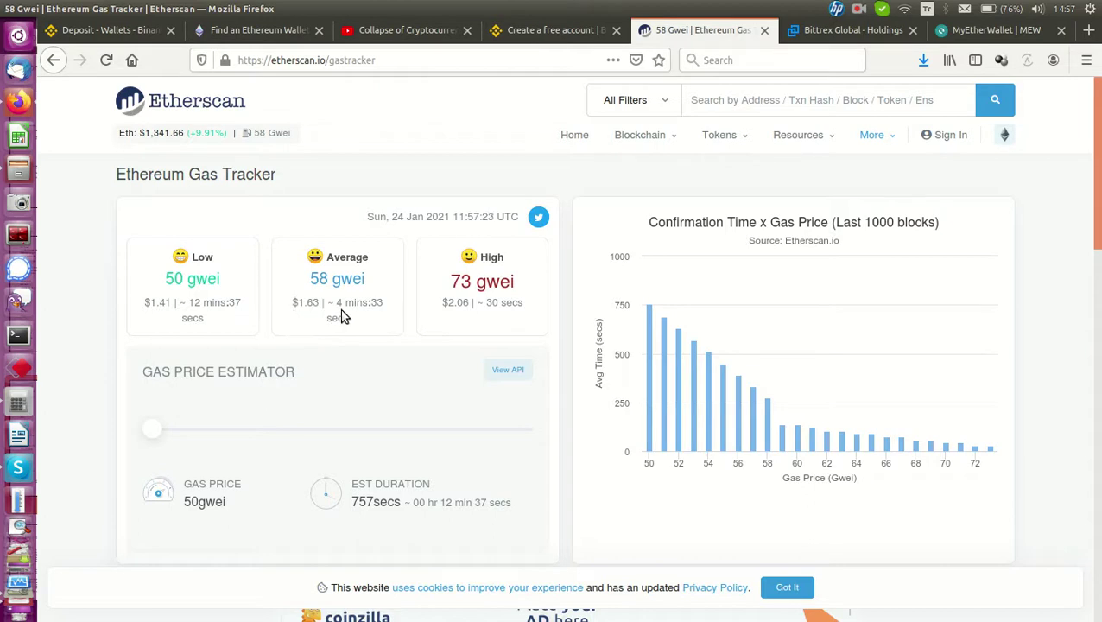
mouse_move(330, 307)
mouse_move(495, 325)
Back on the MEW send form, bring up the transaction fee's speed options
left_click(993, 30)
scroll(463, 453, "down", 3)
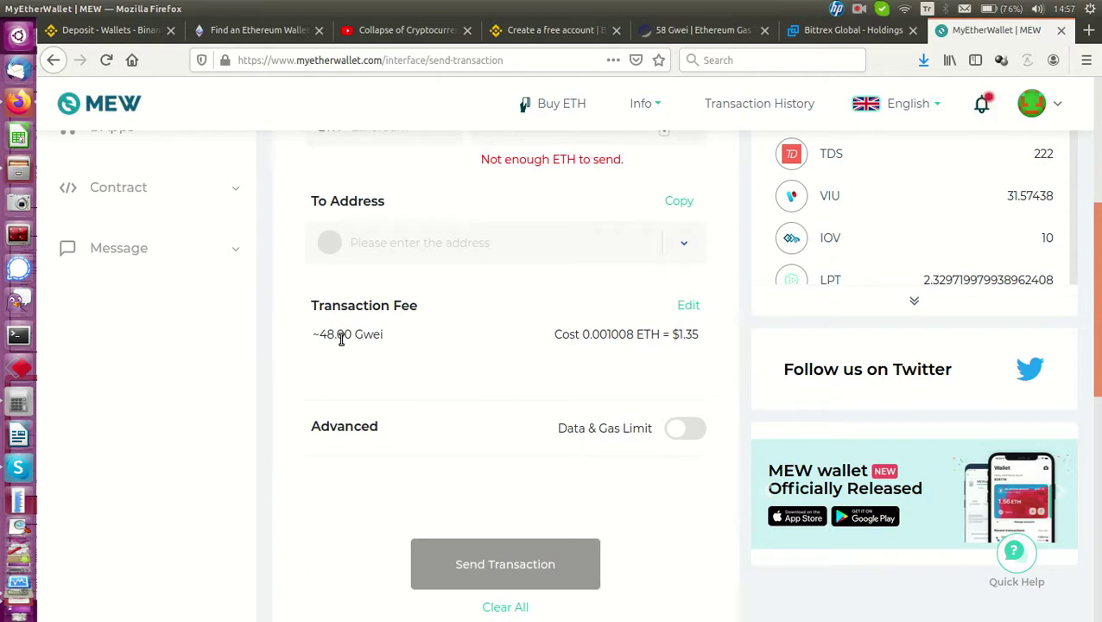
left_click(689, 306)
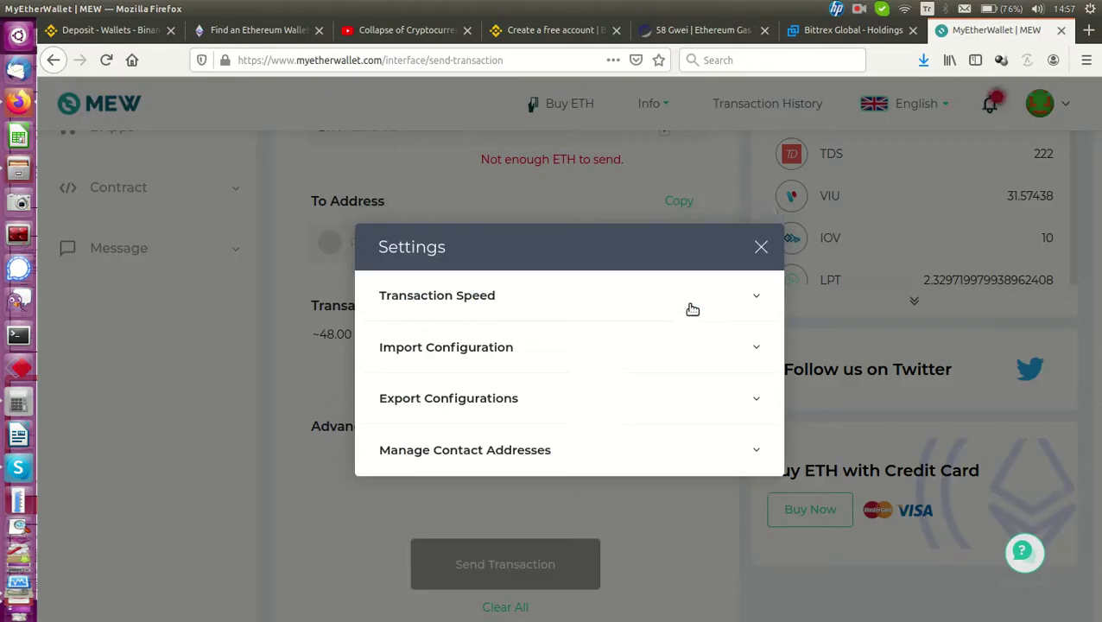
left_click(466, 295)
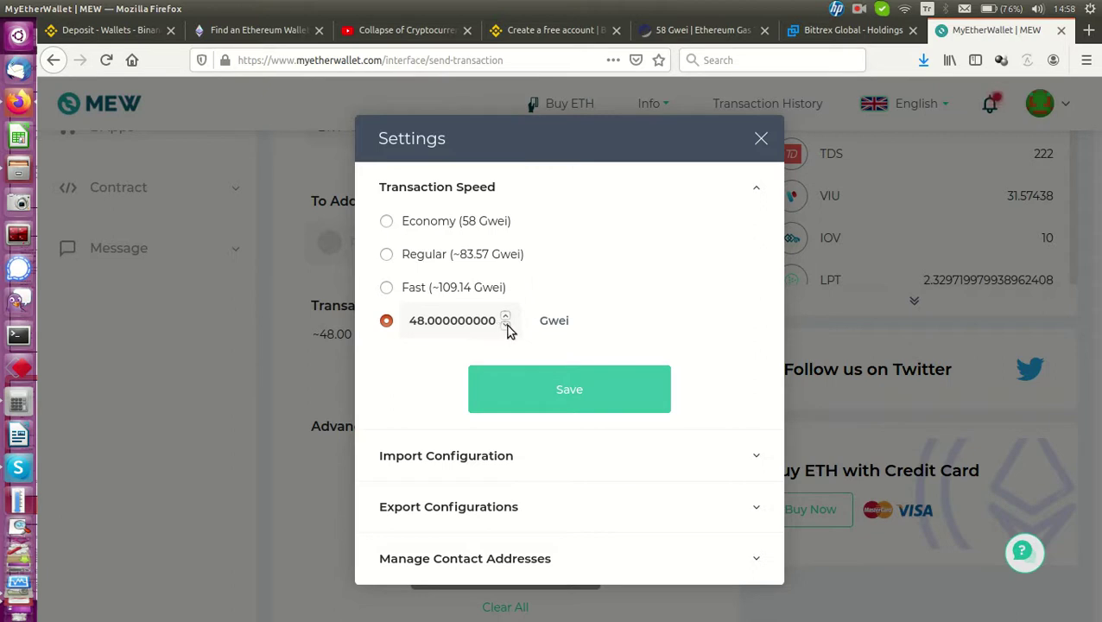
Set the custom gas price to 42 Gwei and save it
left_click(506, 325)
left_click(506, 325)
left_click(506, 325)
left_click(506, 325)
left_click(506, 325)
left_click(506, 325)
left_click(506, 324)
left_click(506, 325)
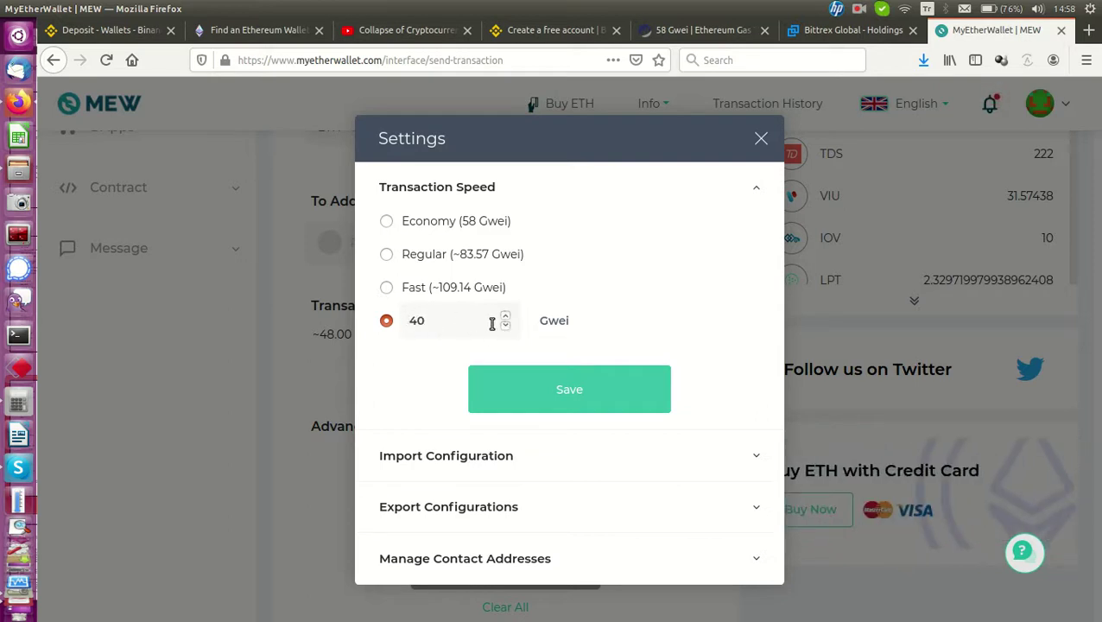
left_click(506, 317)
left_click(506, 317)
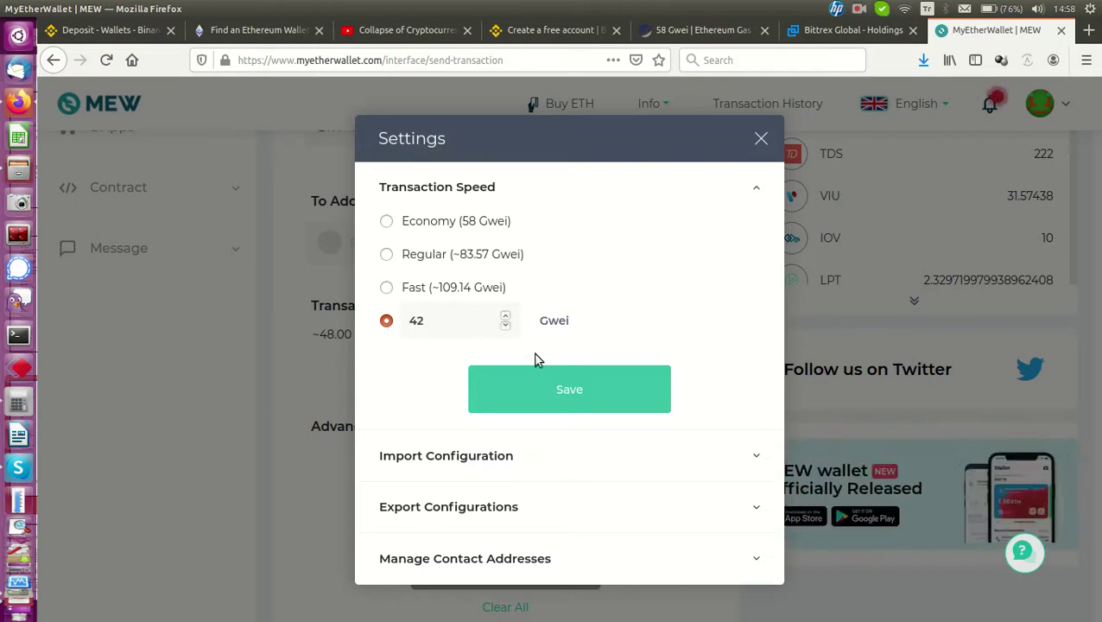
left_click(563, 389)
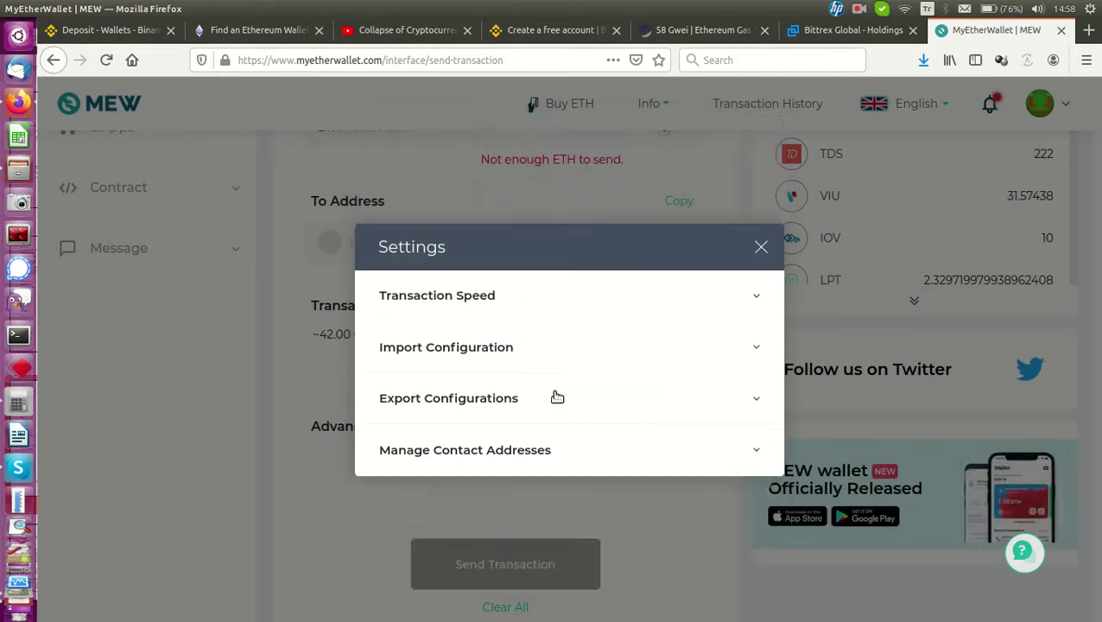
left_click(761, 251)
Highlight the new $1.18 network fee shown on the send form
left_click_drag(673, 333, 711, 342)
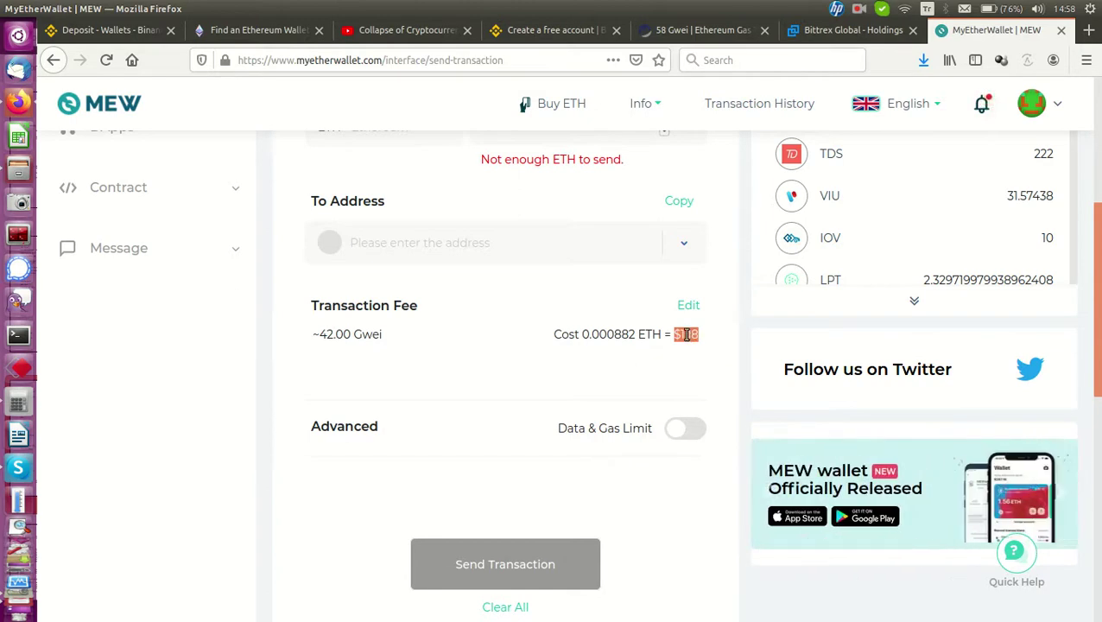
scroll(596, 393, "up", 4)
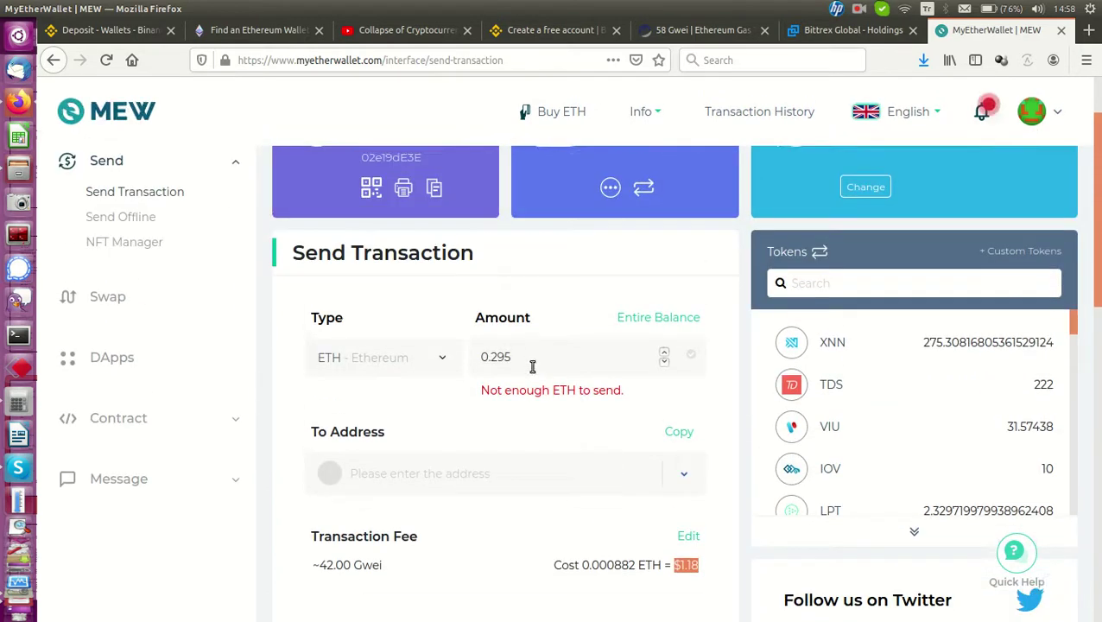
scroll(532, 389, "up", 2)
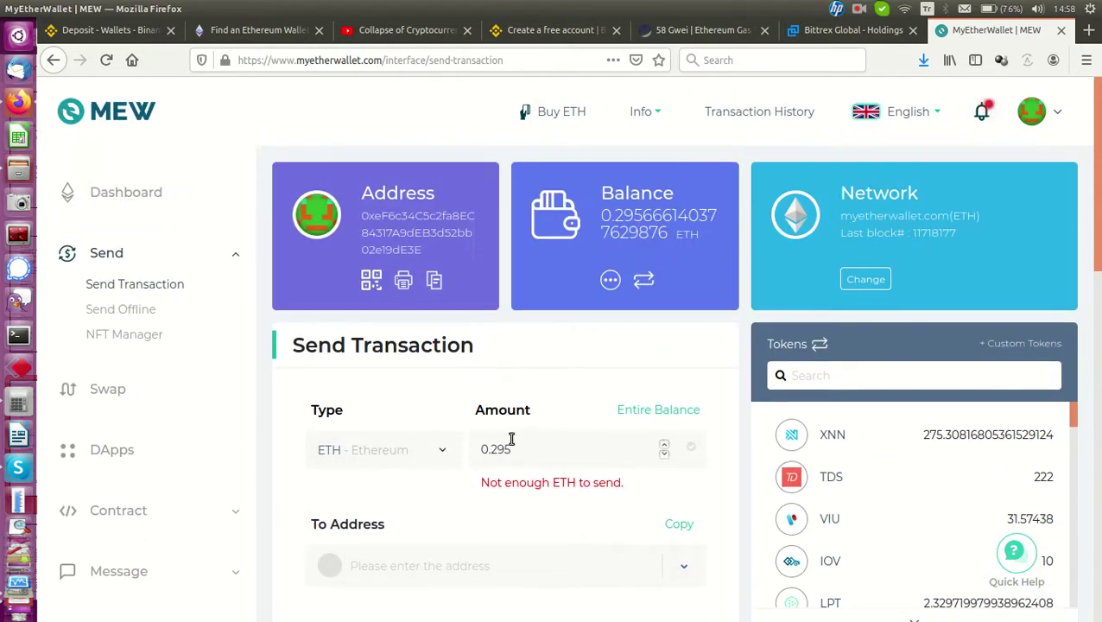
Trim the send amount to 0.2947 ETH to clear the insufficient-ETH error, then return to Binance
left_click_drag(506, 449, 539, 442)
type("48")
key("BackSpace")
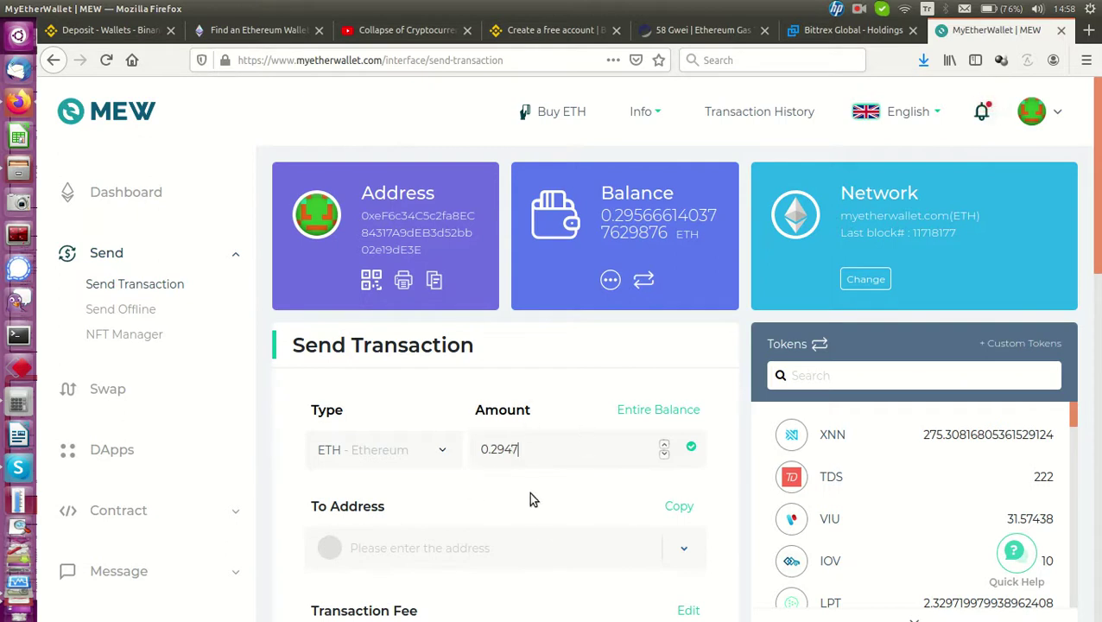
scroll(536, 511, "down", 3)
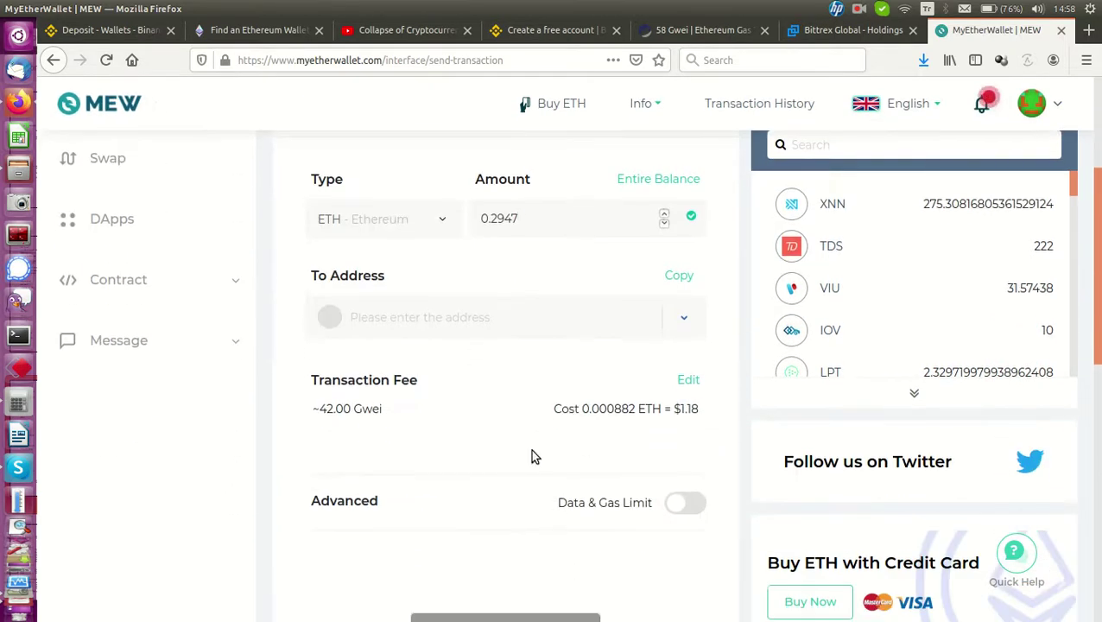
scroll(722, 368, "up", 3)
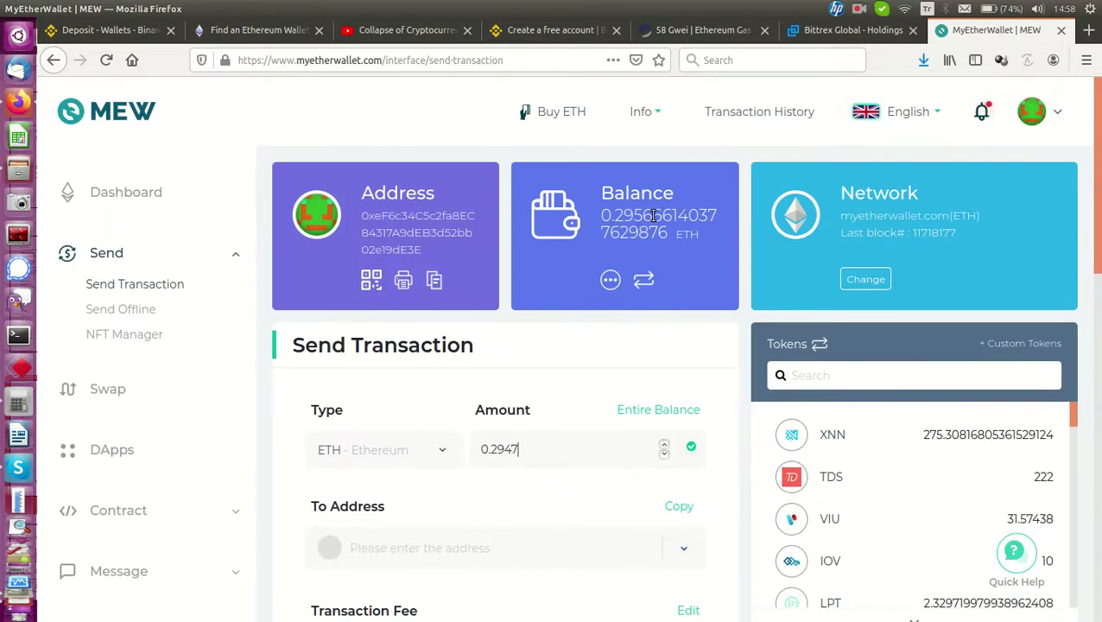
left_click(519, 449)
scroll(519, 449, "down", 3)
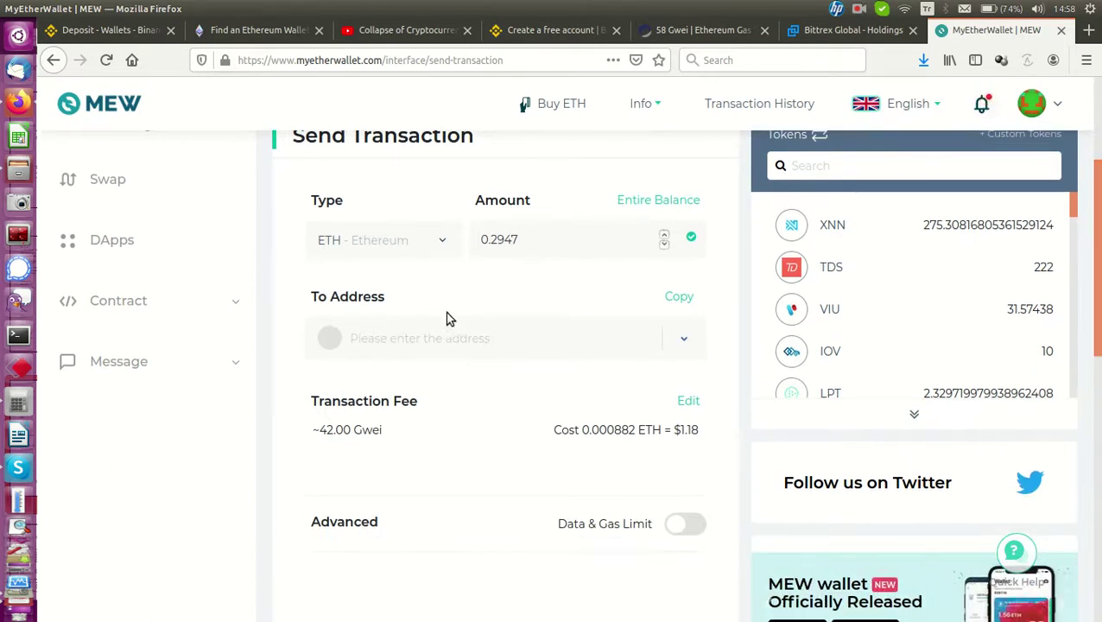
left_click(91, 32)
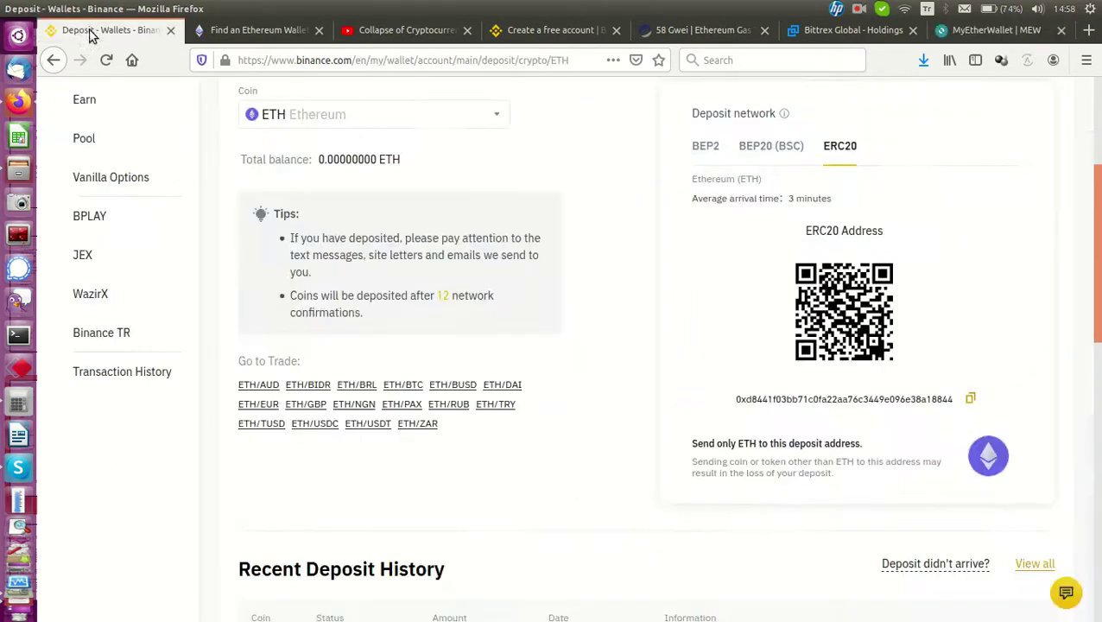
Copy Binance's ERC20 deposit address and paste it into MyEtherWallet's To Address field
double_click(900, 399)
right_click(899, 400)
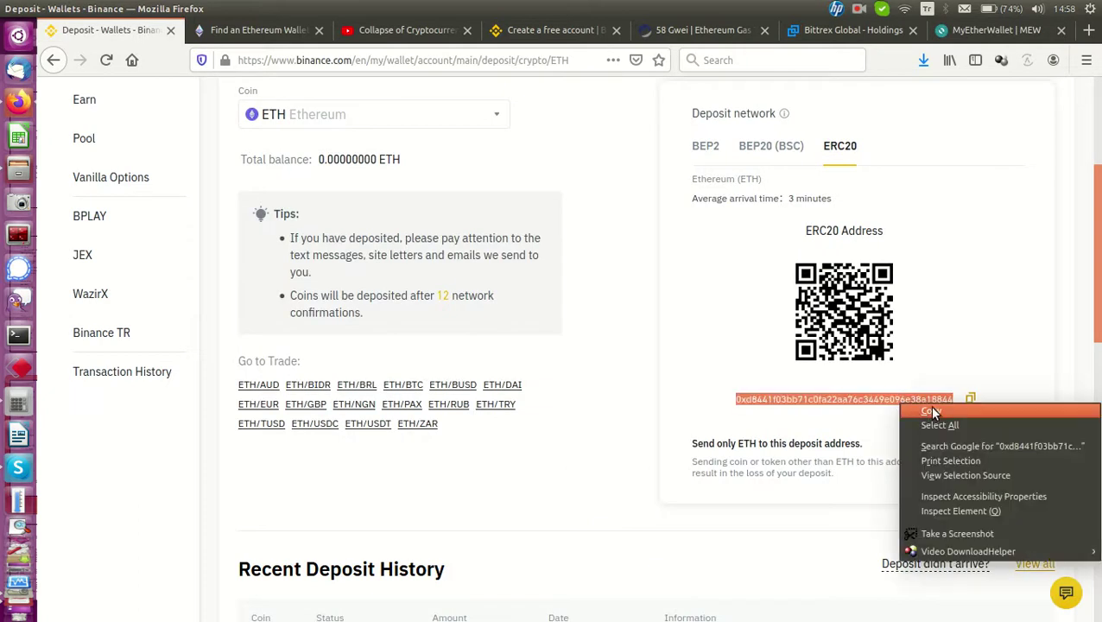
left_click(931, 411)
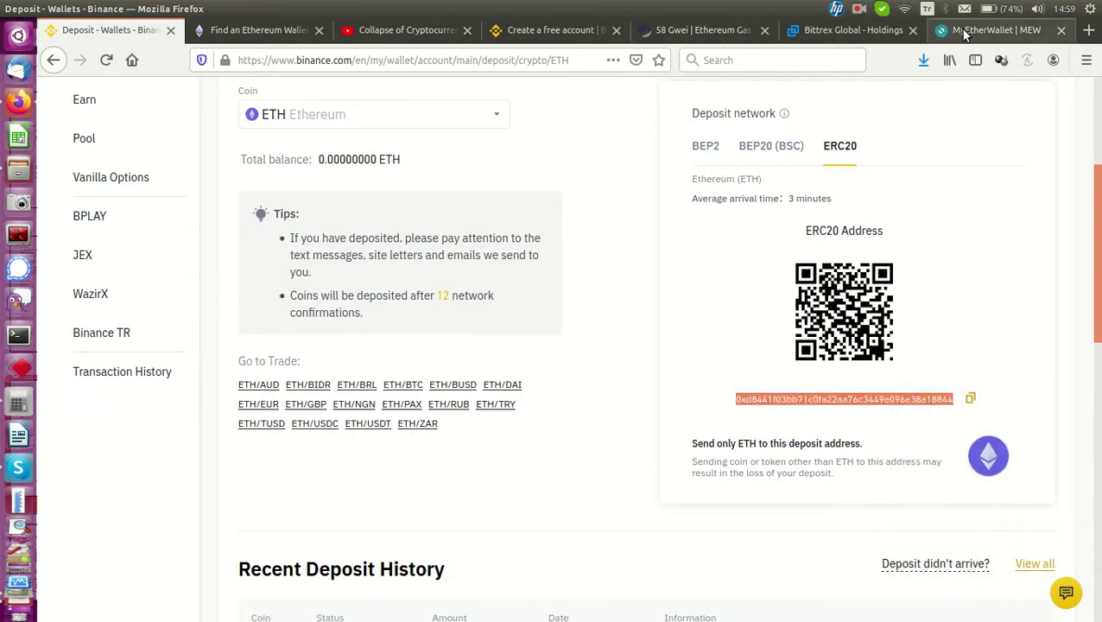
left_click(965, 32)
left_click(413, 342)
right_click(410, 339)
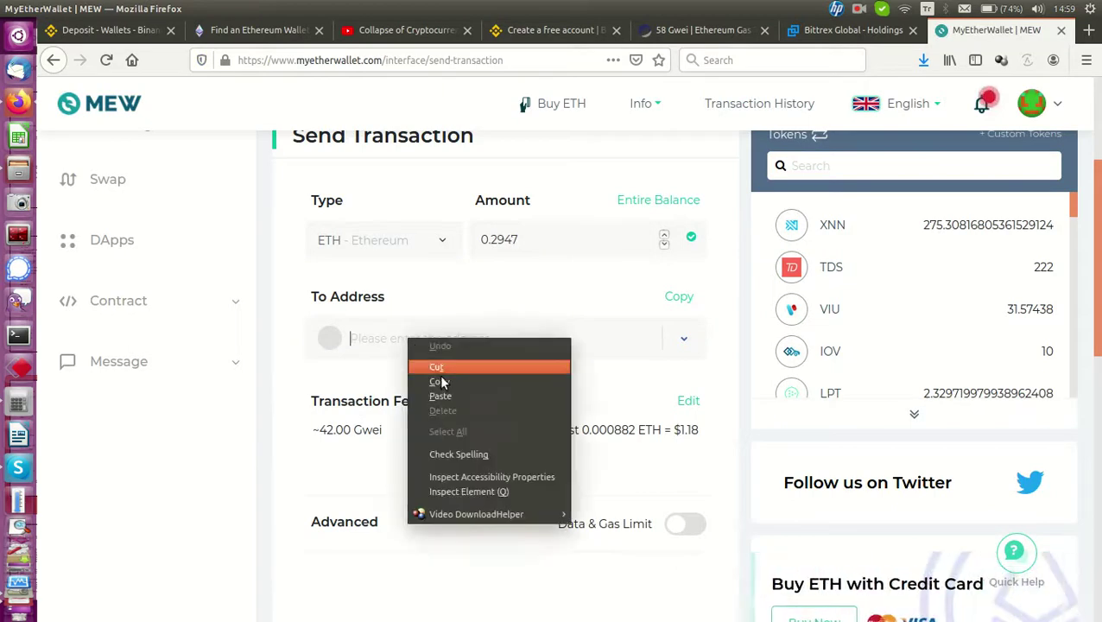
left_click(450, 399)
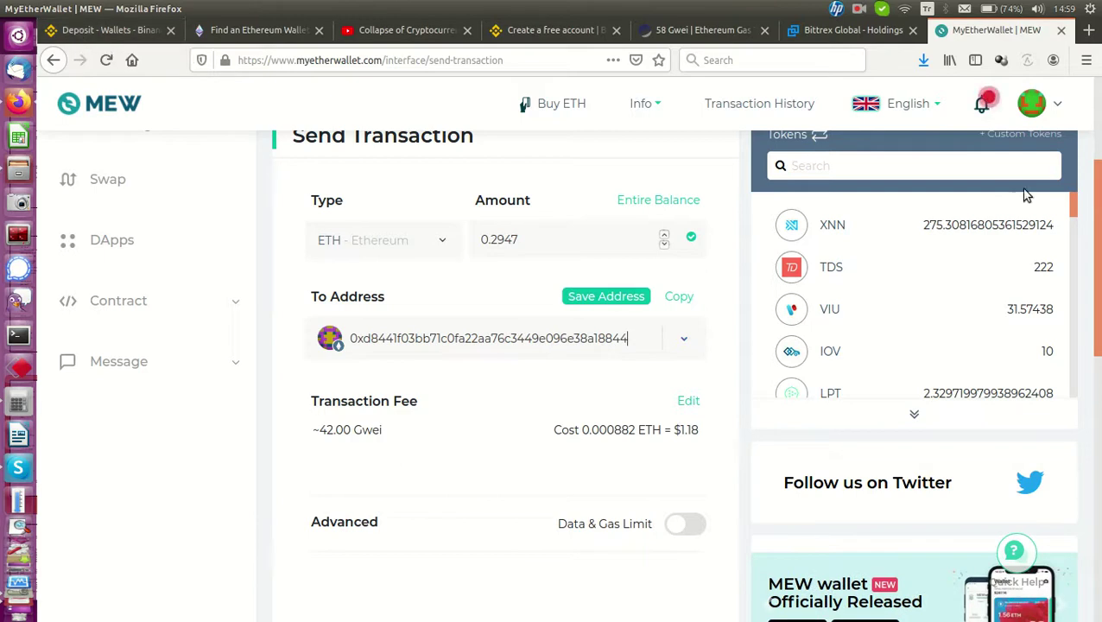
scroll(1062, 276, "down", 3)
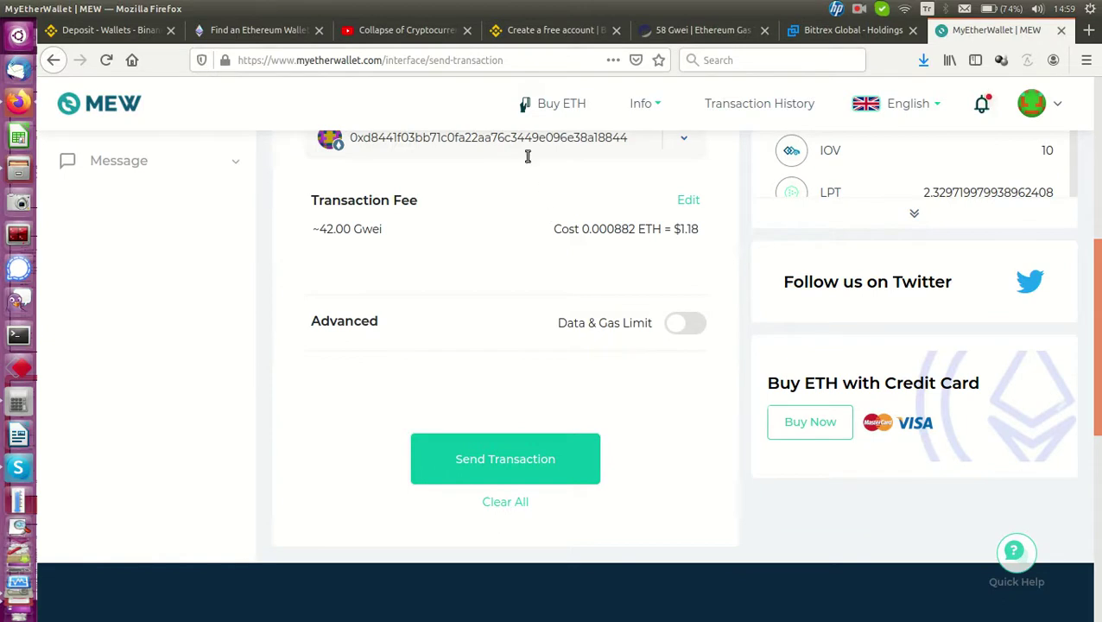
Bring up the 0.2947 ETH send confirmation, then reload Etherscan's gas tracker (Low 50, Average 56, High 58 gwei)
left_click(501, 463)
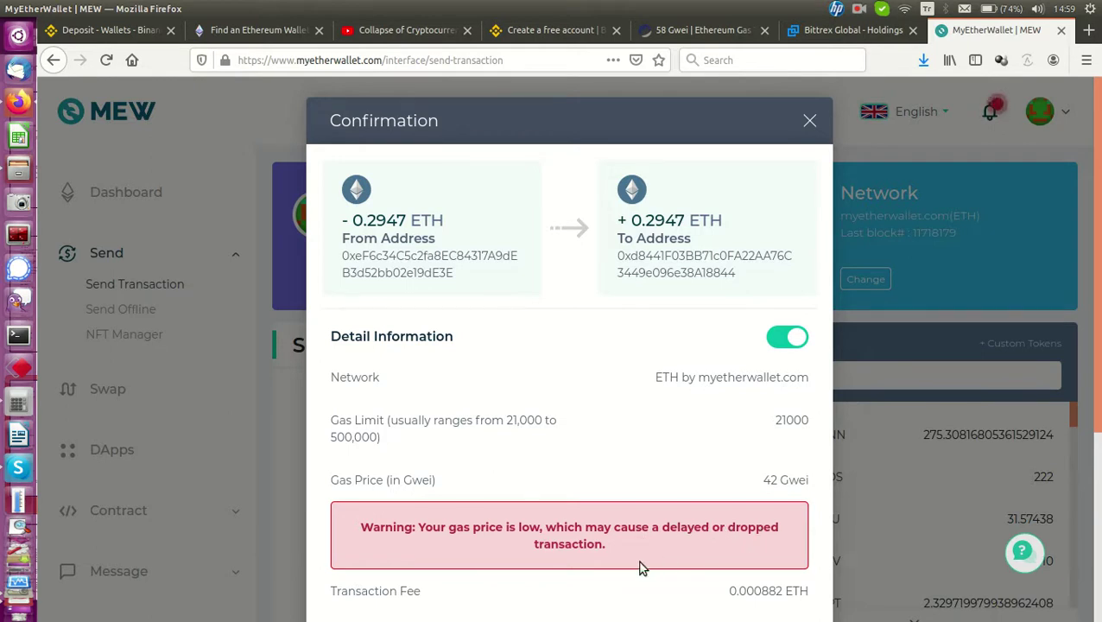
left_click(708, 37)
left_click(106, 59)
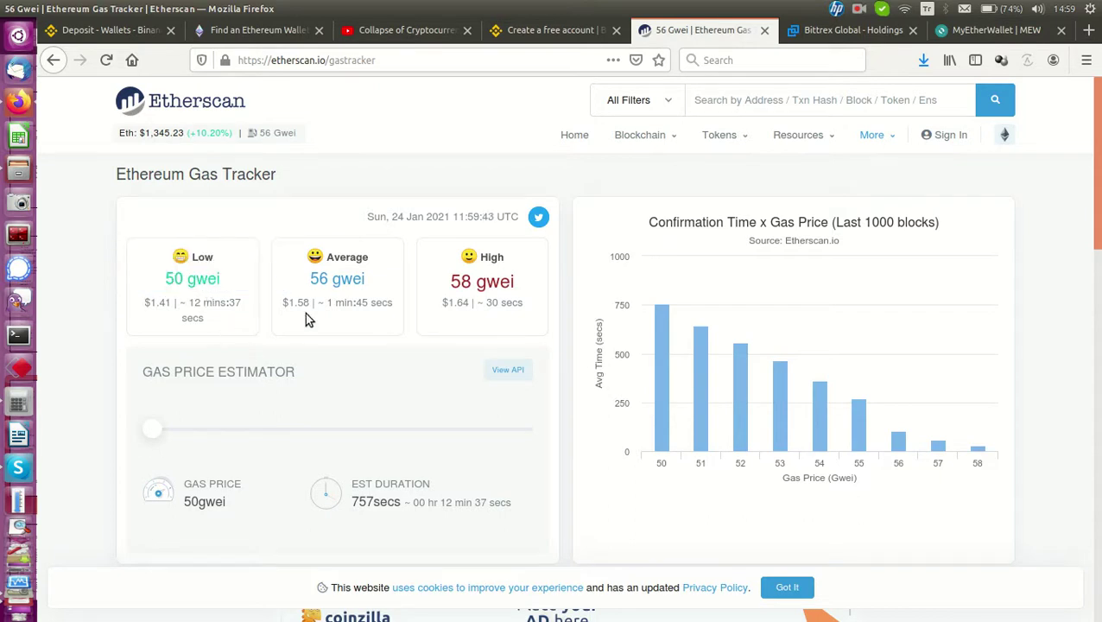
Refresh Etherscan's gas tracker again (average 55 gwei) and go back to the MyEtherWallet confirmation
left_click(998, 30)
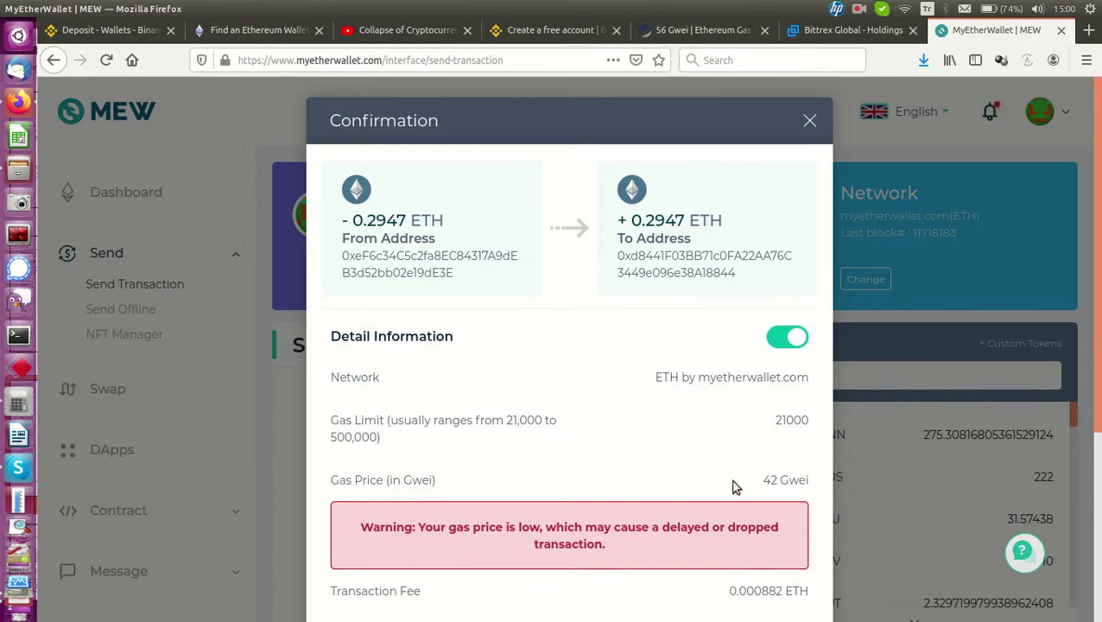
left_click(682, 34)
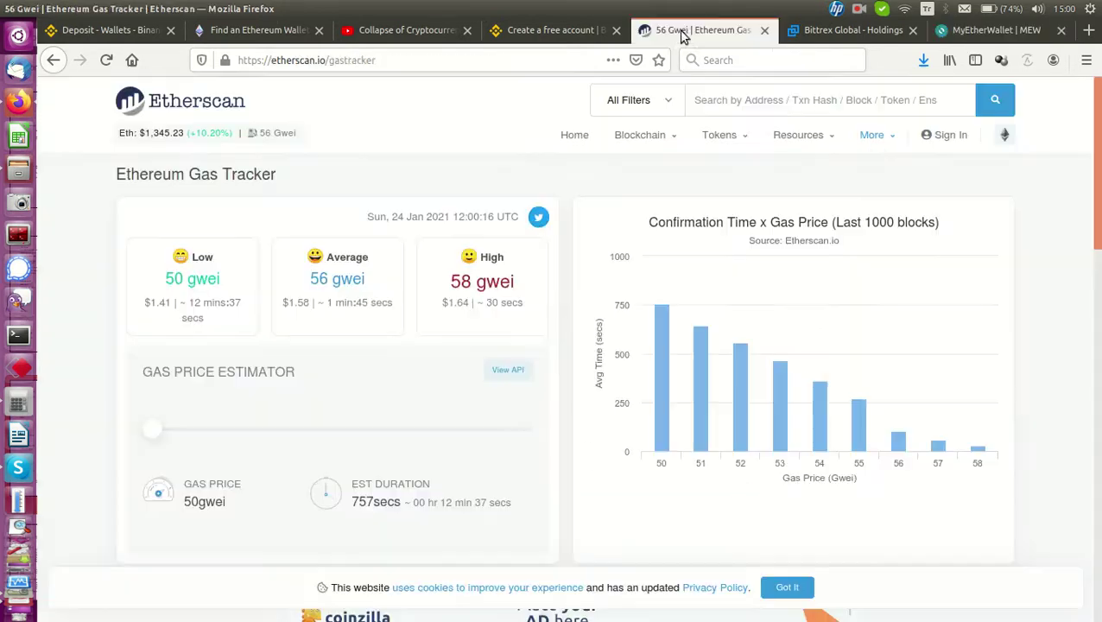
left_click(103, 64)
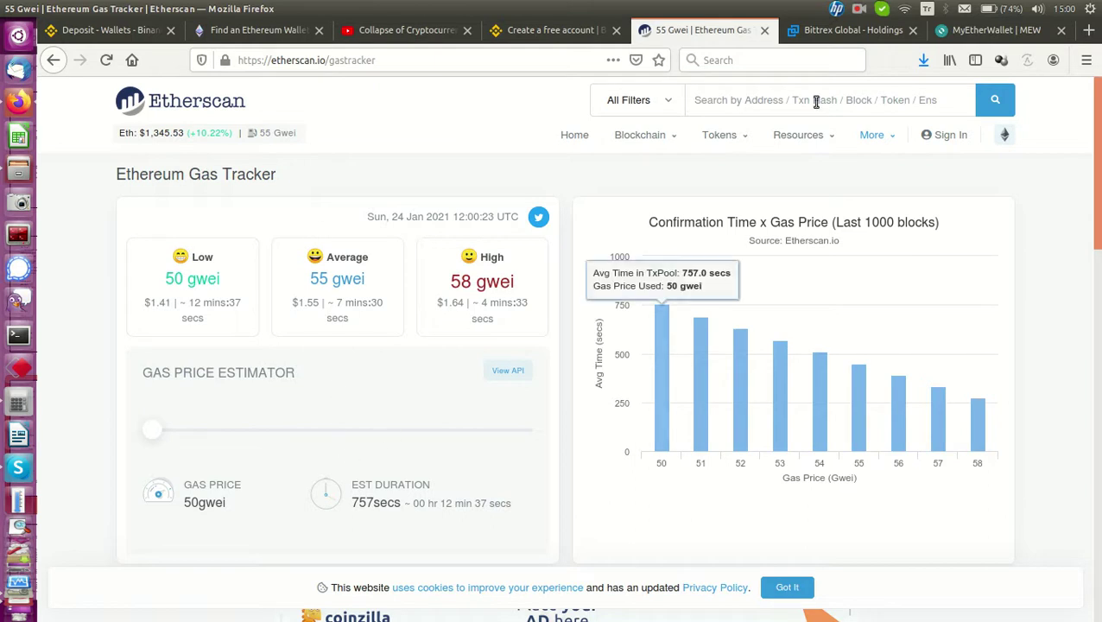
left_click(992, 30)
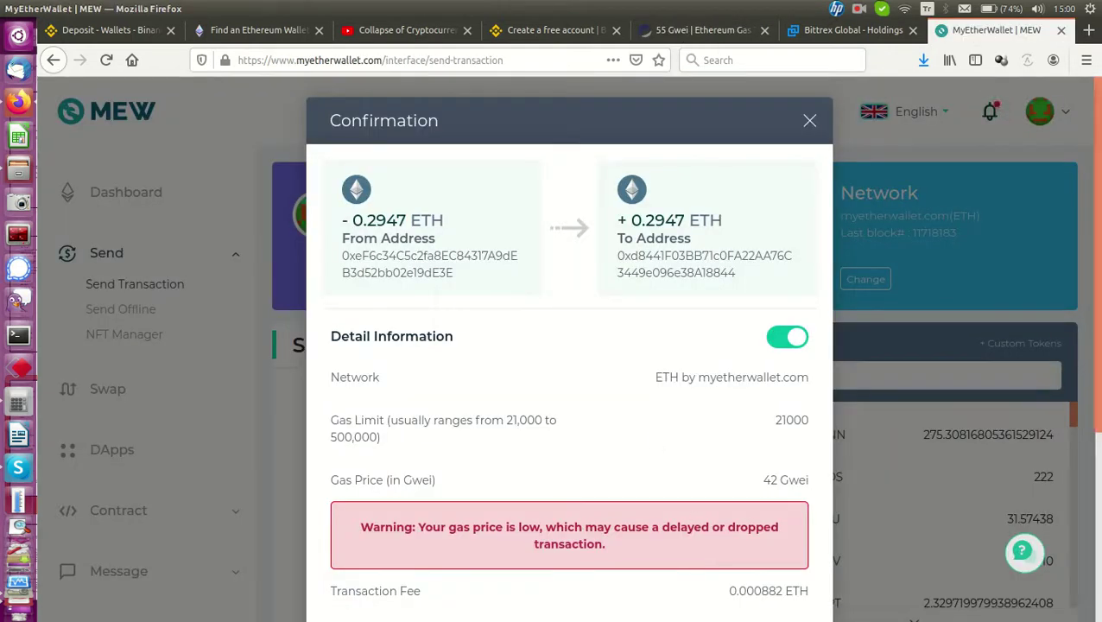
Confirm and send the 0.2947 ETH transfer, then choose to check its status on Etherscan
scroll(586, 519, "down", 5)
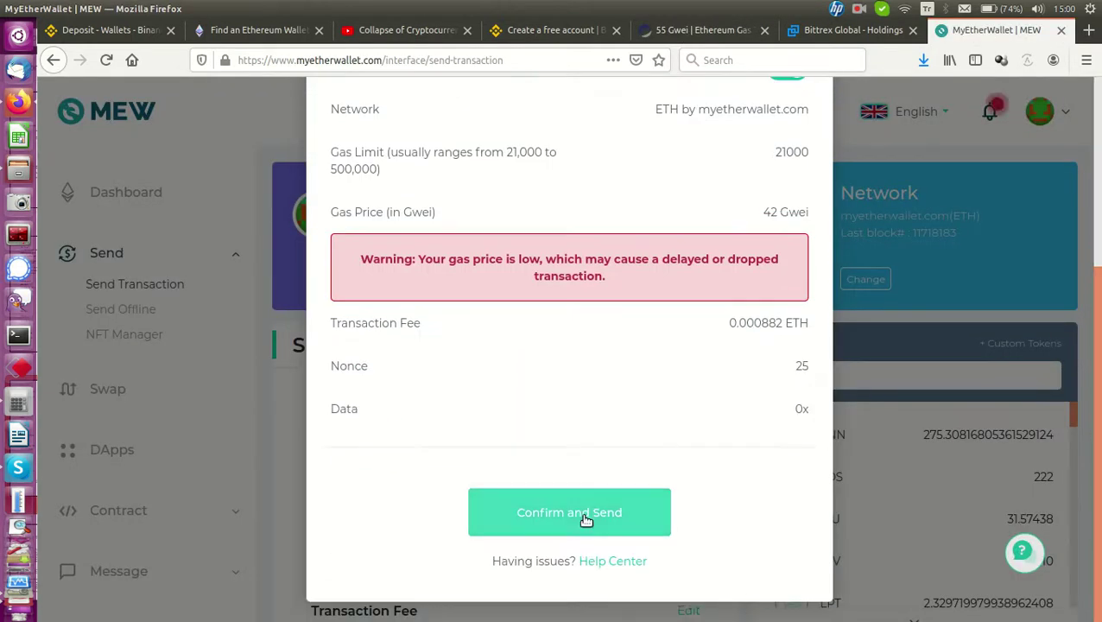
left_click(586, 519)
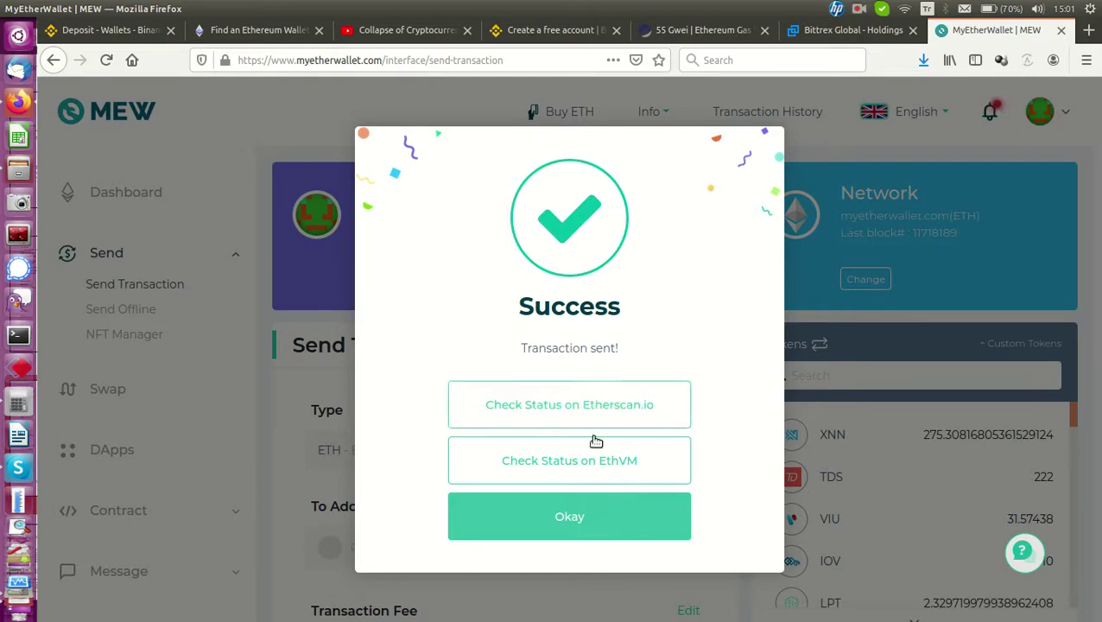
left_click(591, 413)
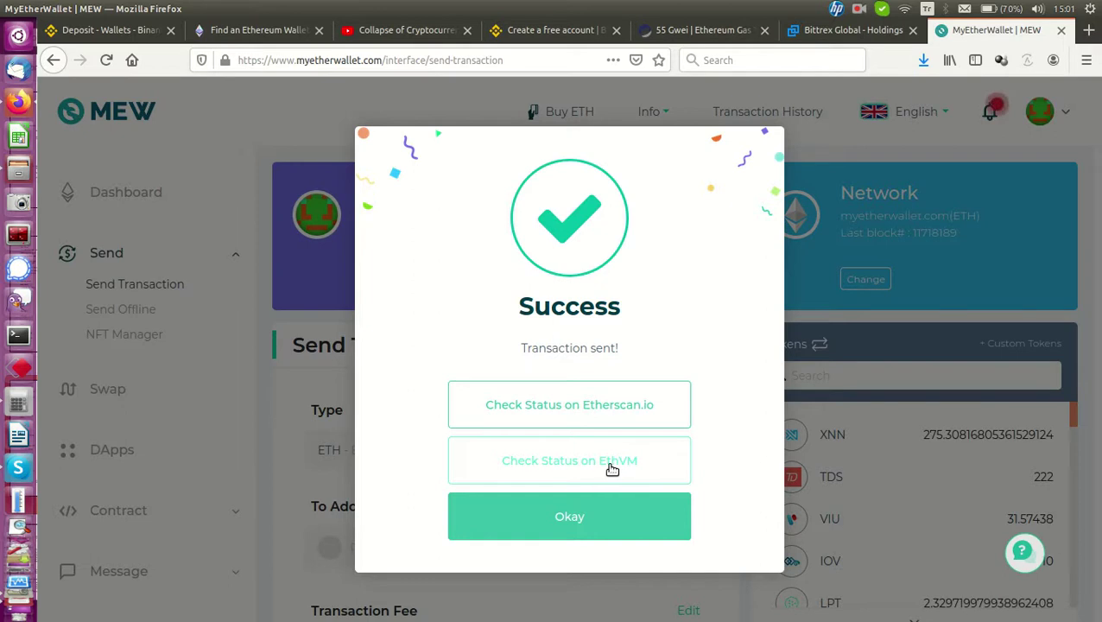
View the sent transaction's Etherscan details: 0.2947 Ether, Pending, 42 Gwei, ~47-minute estimate
left_click(581, 407)
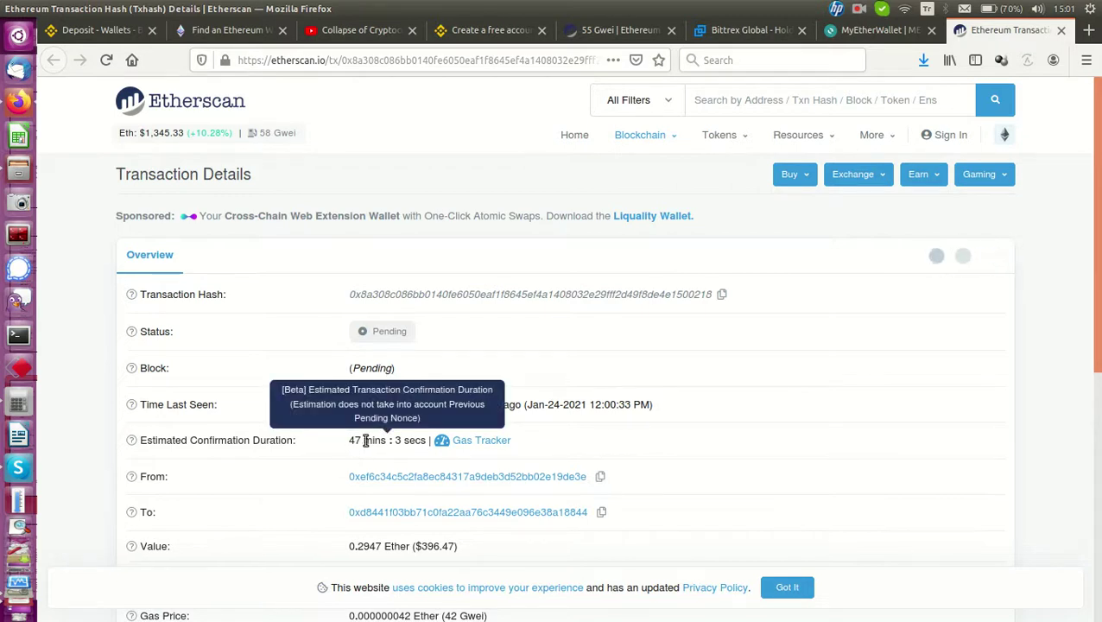
scroll(458, 473, "down", 5)
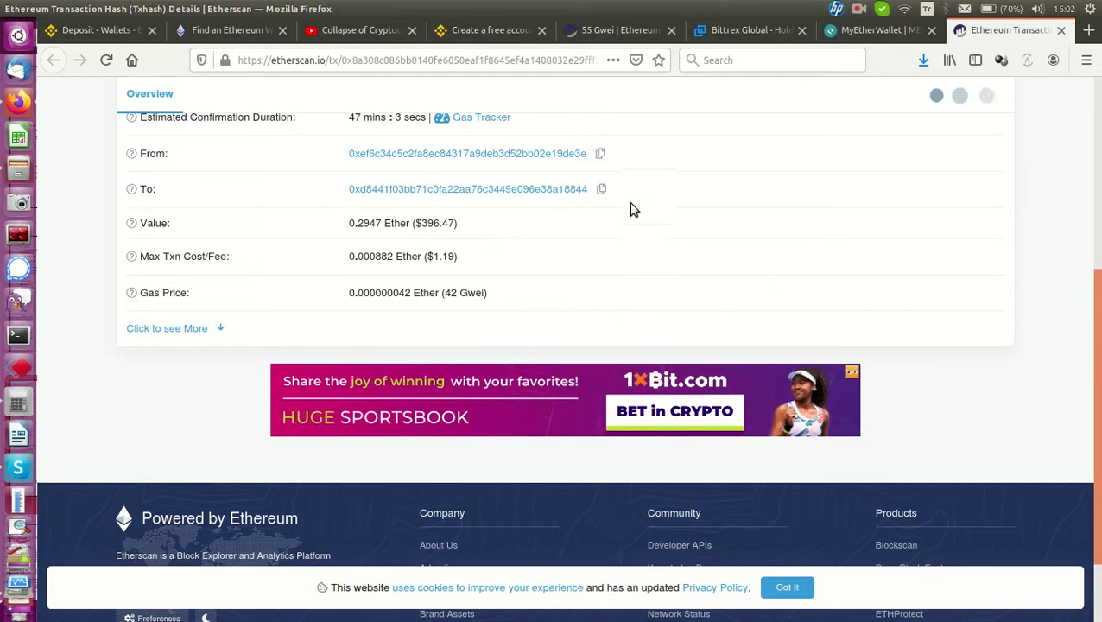
scroll(653, 250, "up", 2)
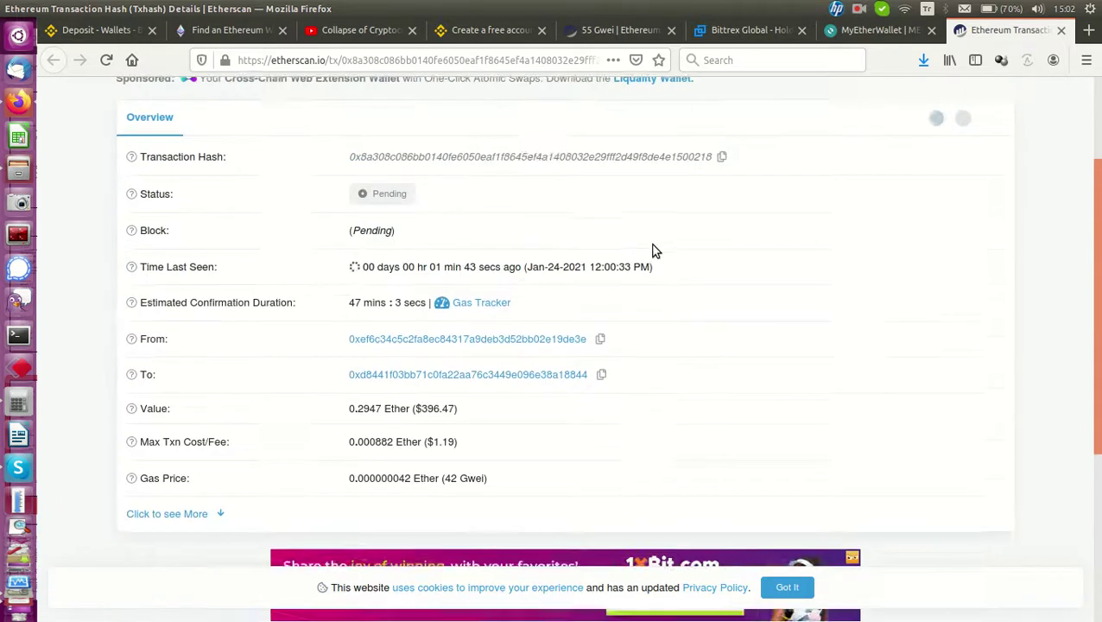
scroll(653, 251, "up", 1)
Check Binance's ETH deposit page (still 0.00000000 ETH), then return to the pending Etherscan transaction
left_click(86, 35)
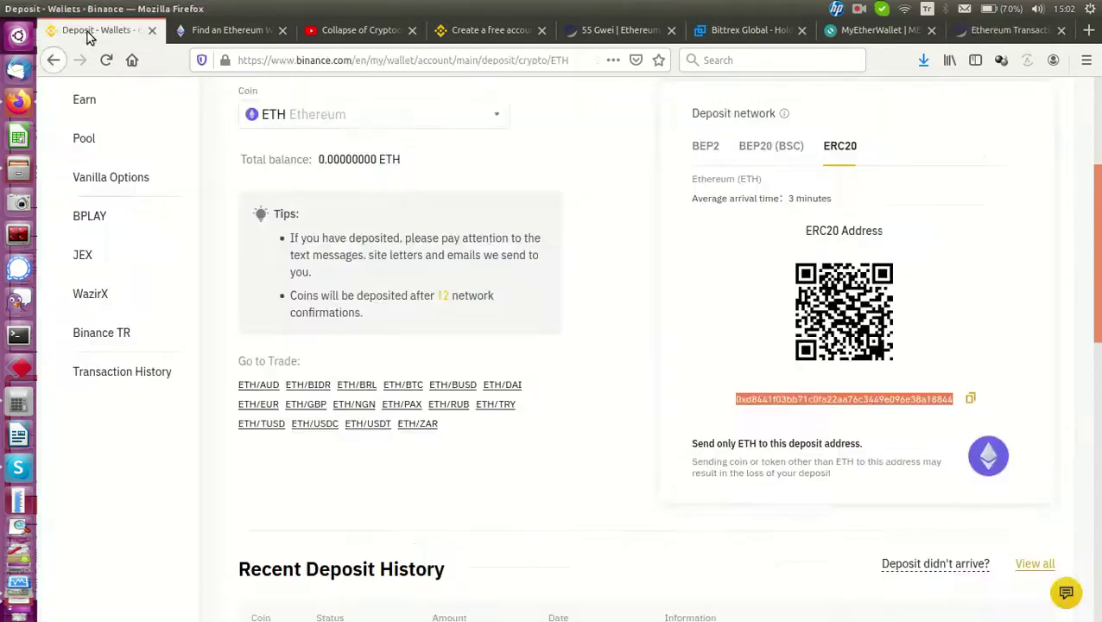
scroll(556, 192, "up", 5)
mouse_move(743, 88)
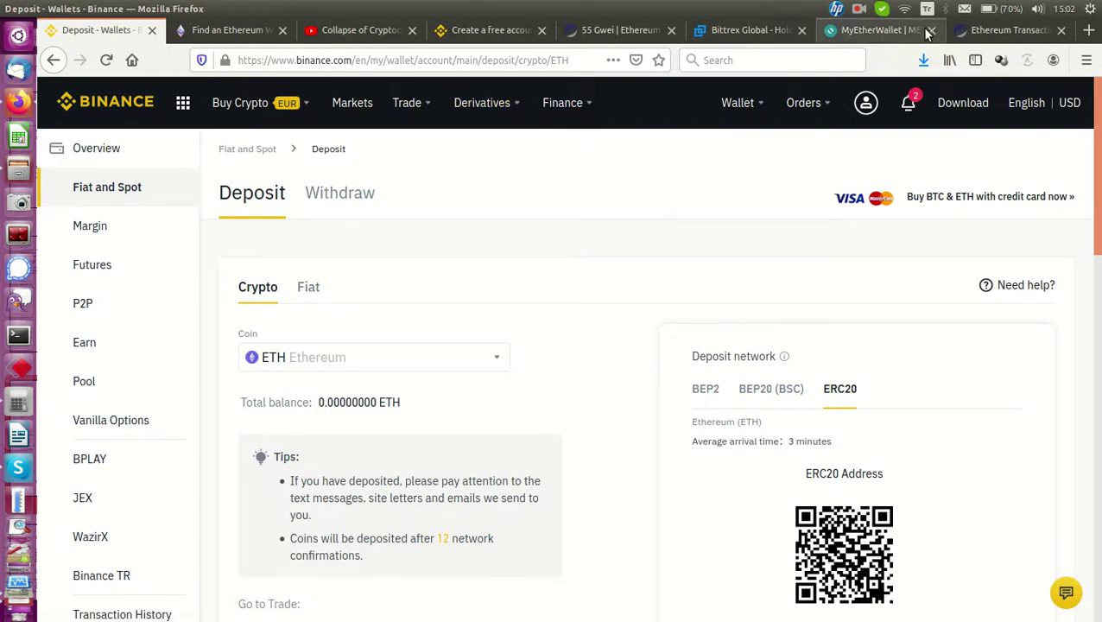
left_click(1004, 31)
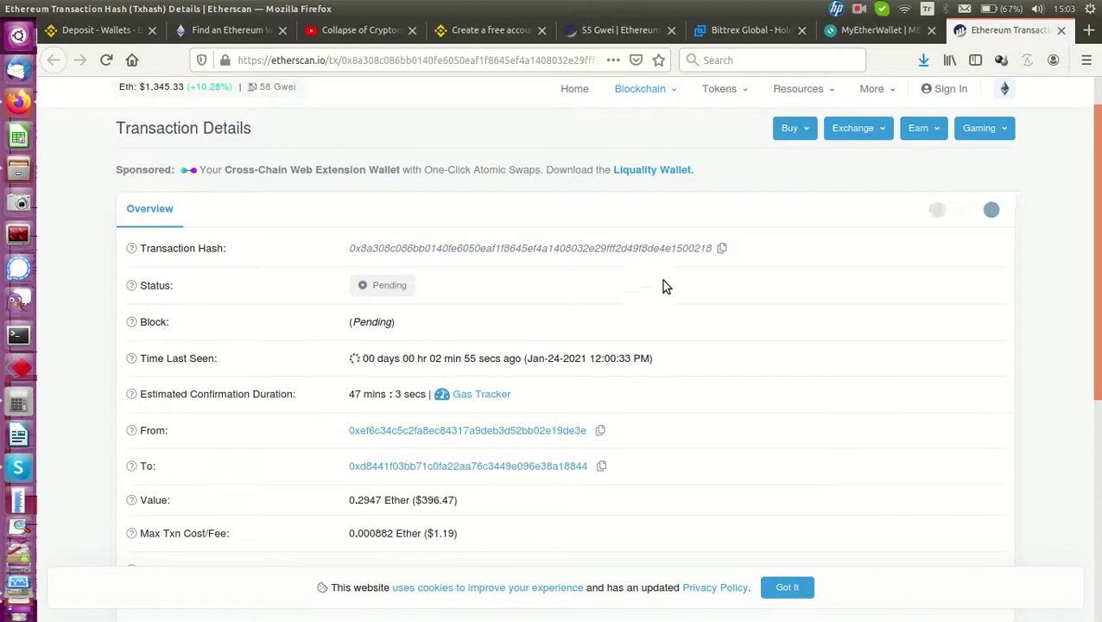
left_click(860, 9)
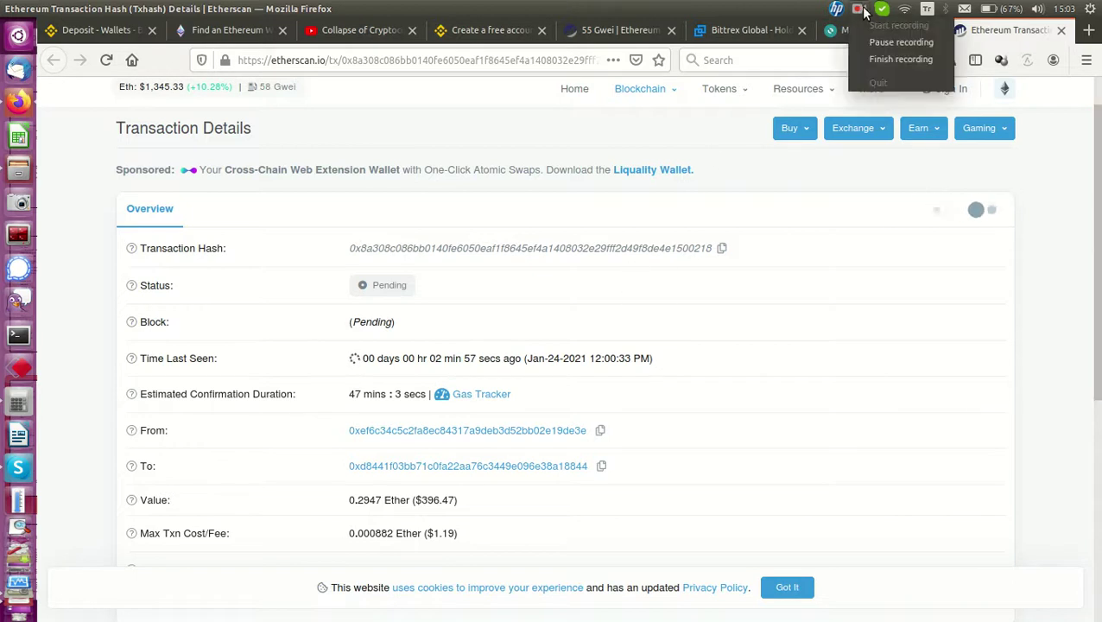